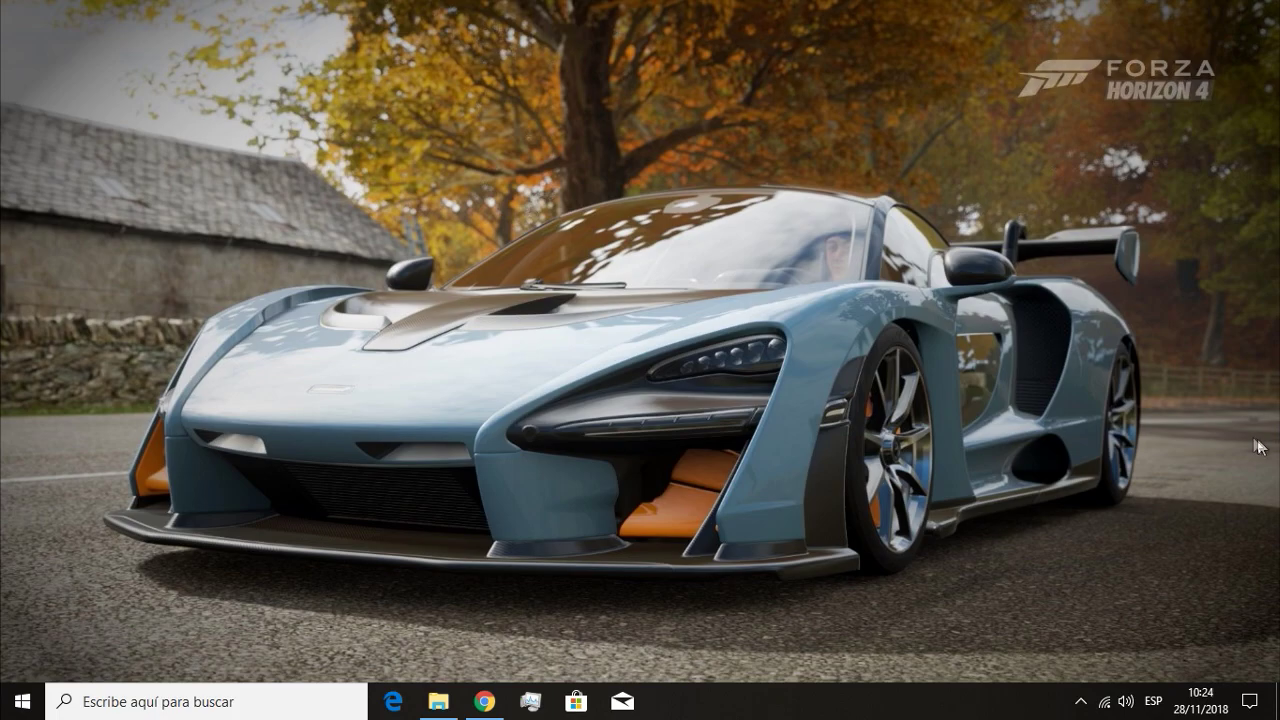
Switch to the GTA5-Mods page in Chrome, open the vehicles category and look through its mods.
{"action": "left_click", "coordinate": [484, 701]}
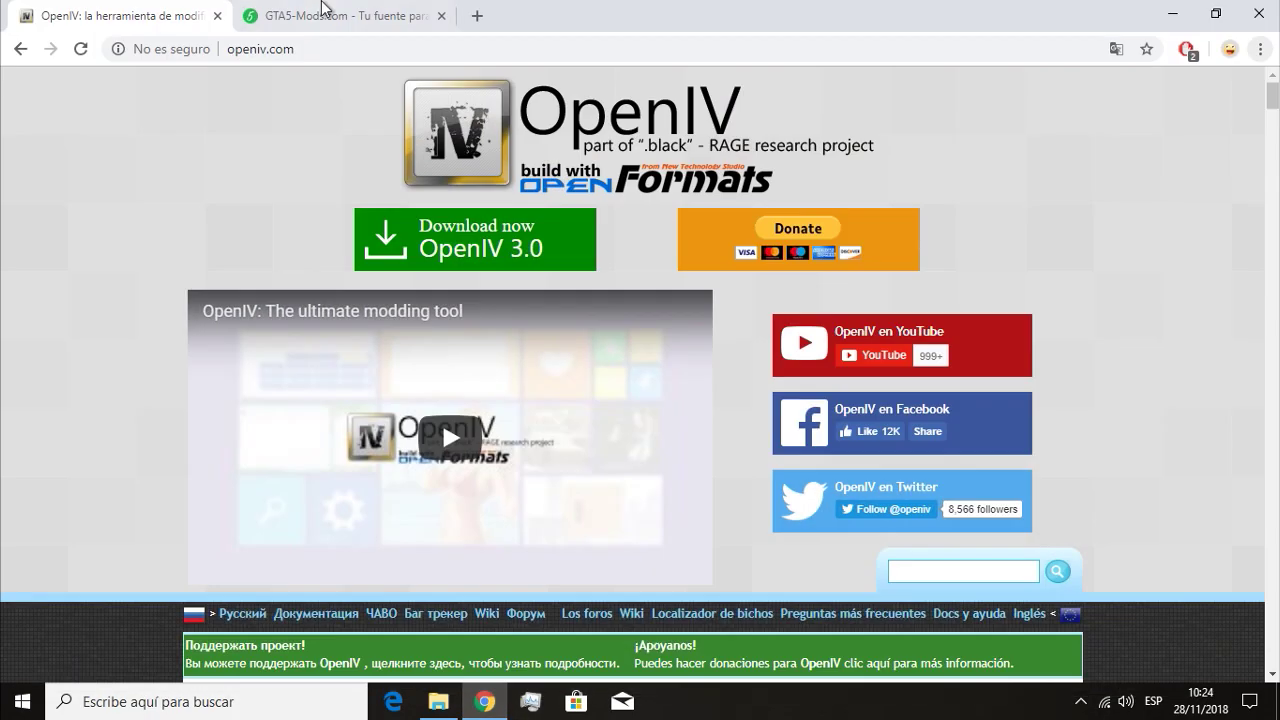
{"action": "left_click", "coordinate": [330, 15]}
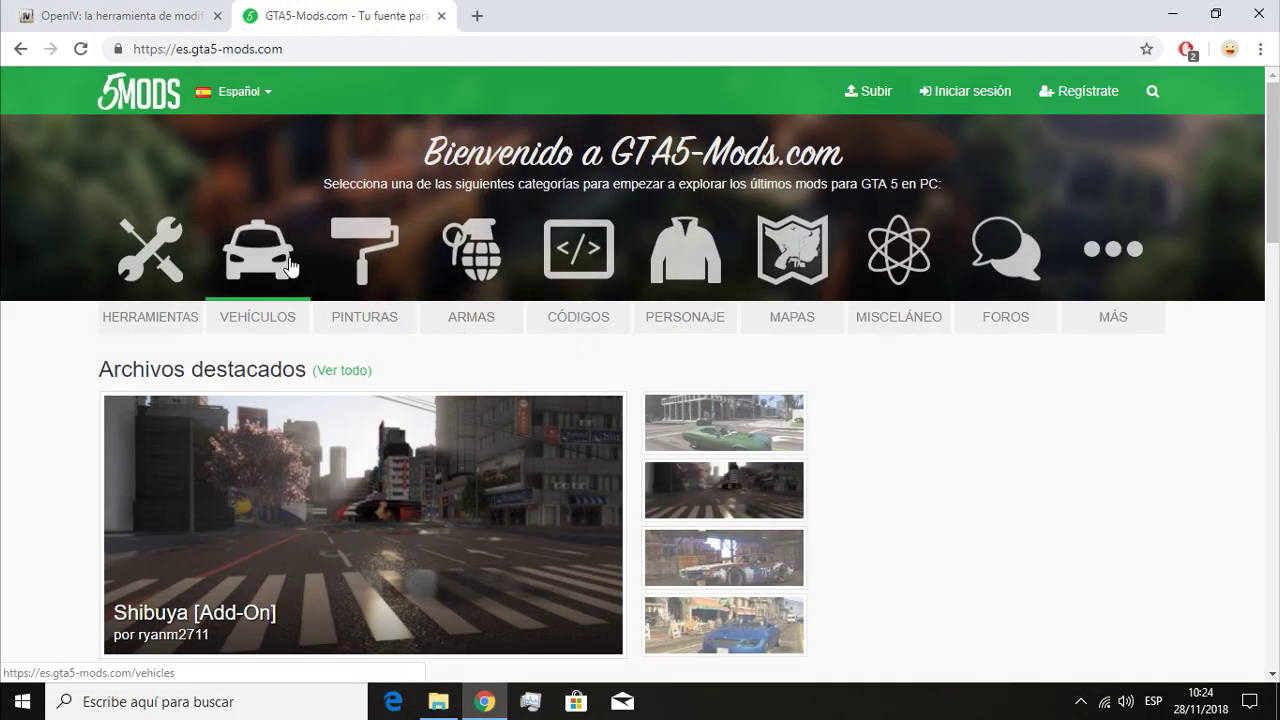
{"action": "left_click", "coordinate": [262, 275]}
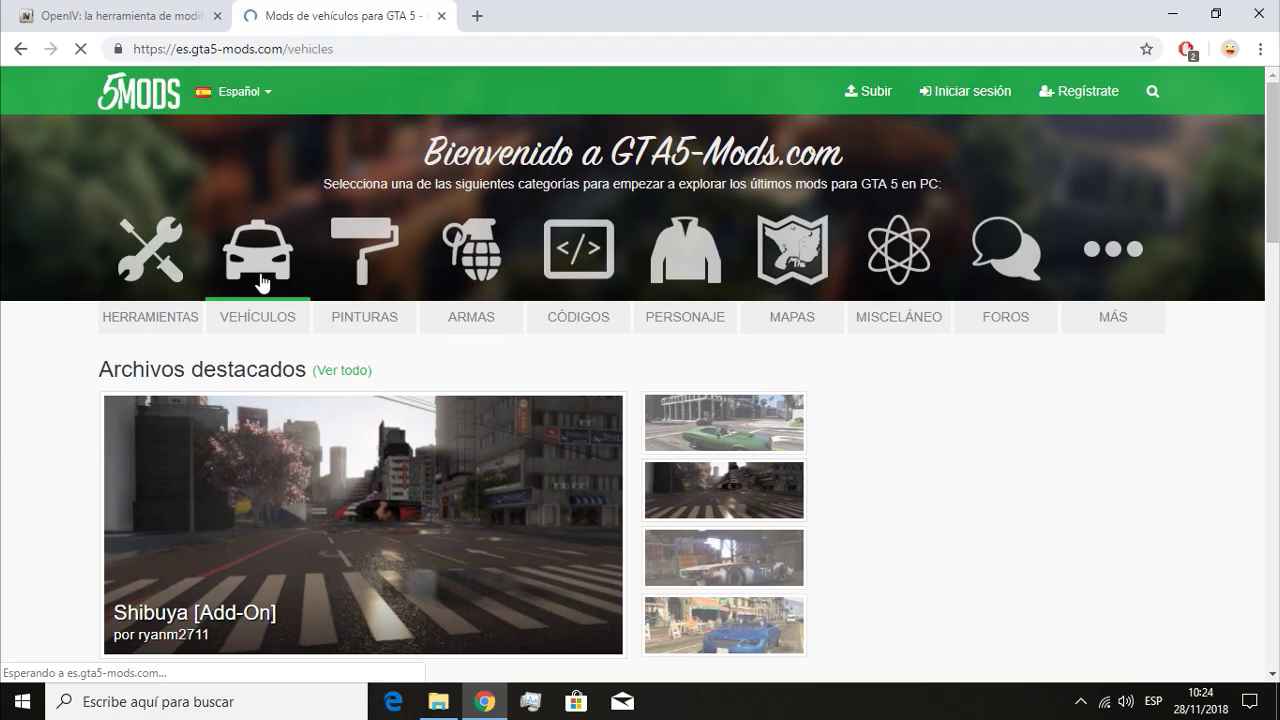
{"action": "scroll", "coordinate": [630, 352], "scroll_direction": "down", "scroll_amount": 2}
{"action": "scroll", "coordinate": [630, 352], "scroll_direction": "down", "scroll_amount": 2}
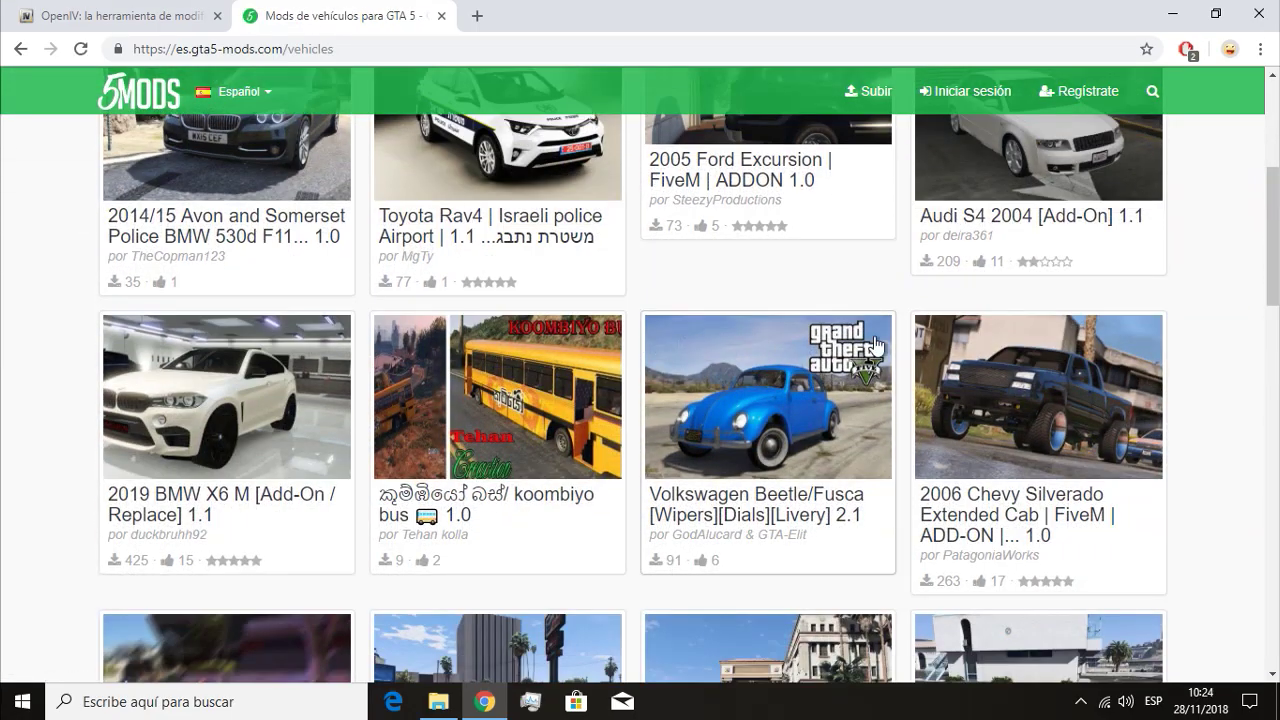
{"action": "scroll", "coordinate": [586, 371], "scroll_direction": "down", "scroll_amount": 3}
{"action": "scroll", "coordinate": [580, 388], "scroll_direction": "up", "scroll_amount": 3}
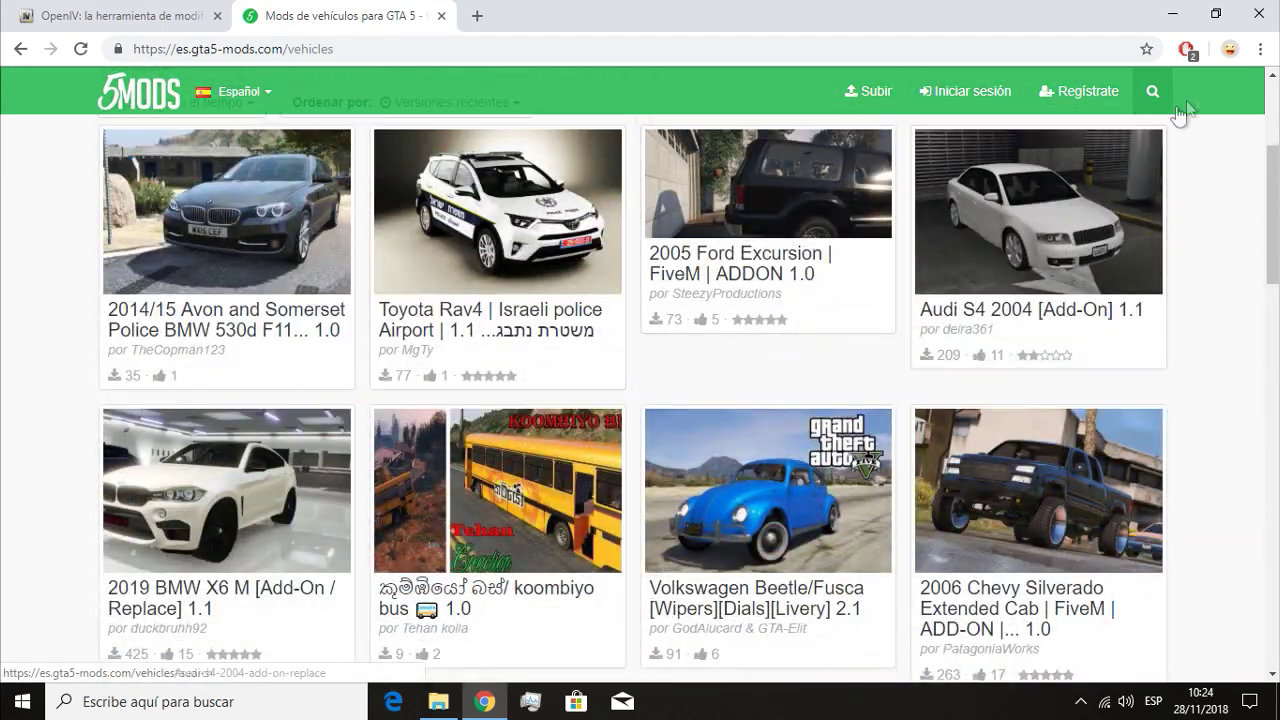
{"action": "left_click", "coordinate": [1152, 91]}
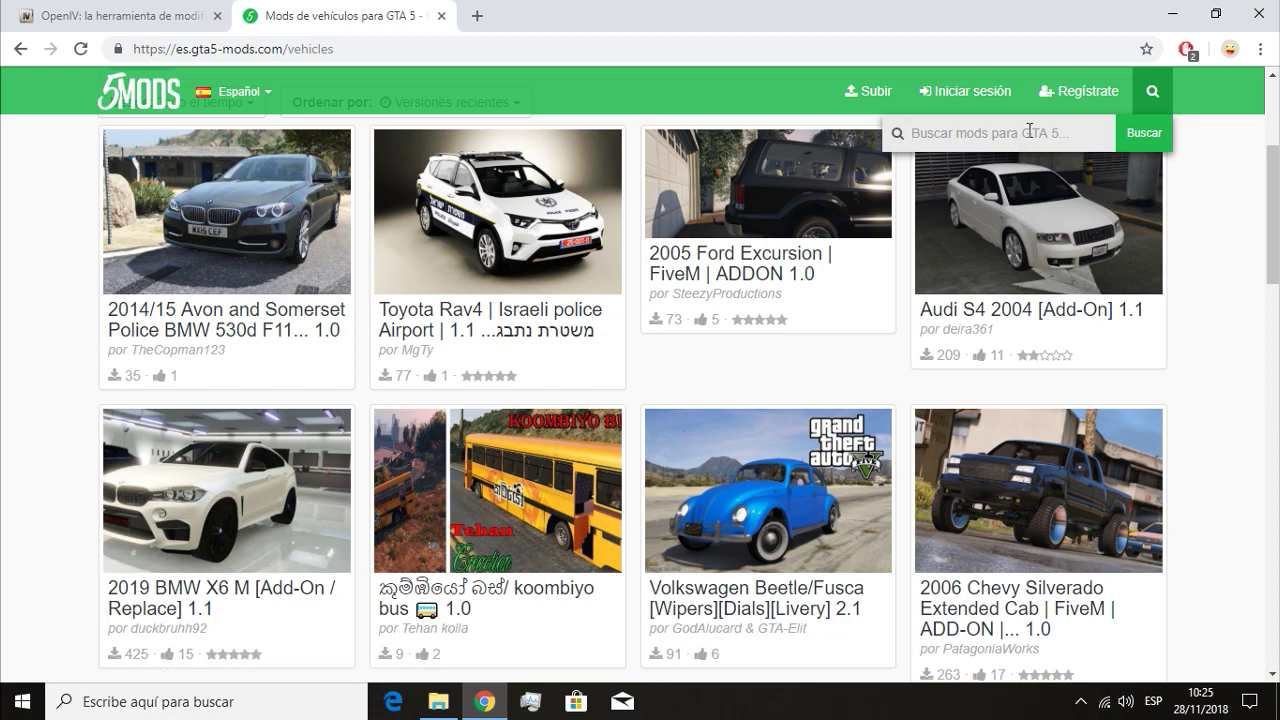
{"action": "type", "text": "dogde"}
{"action": "key", "text": "Return"}
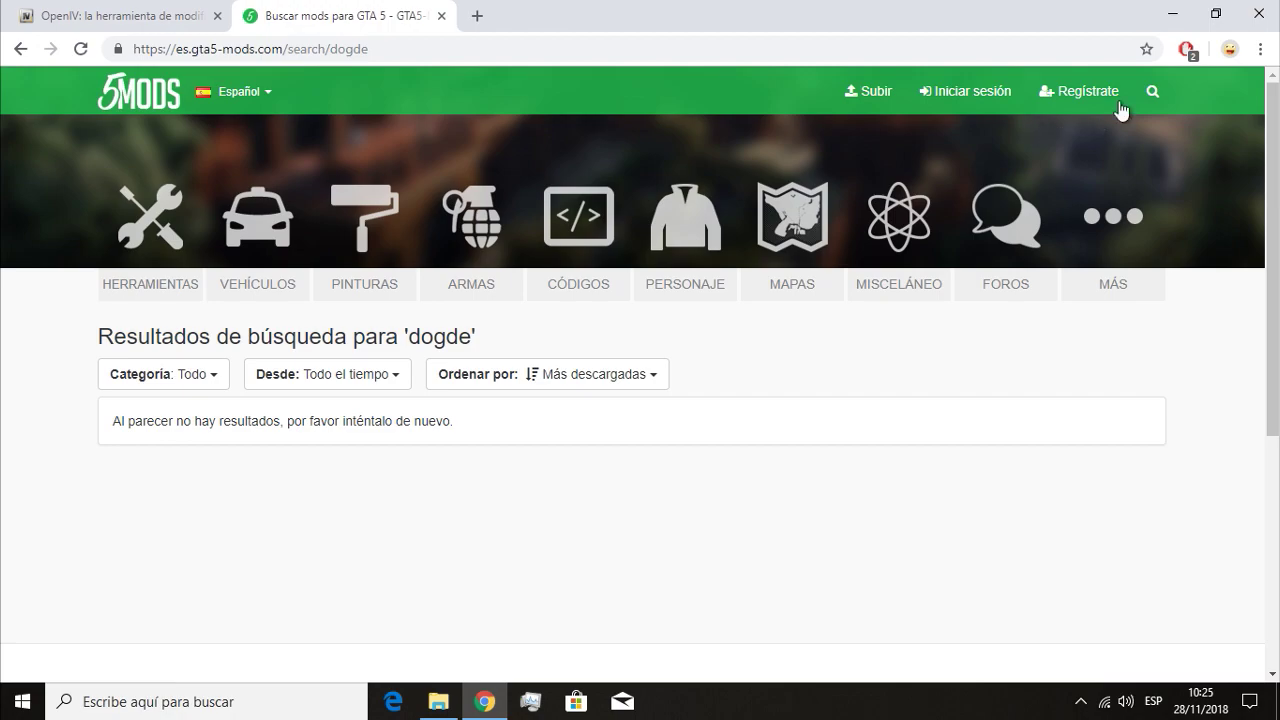
Search the site for dodge and look through the listed Dodge vehicle mods.
{"action": "left_click", "coordinate": [1152, 91]}
{"action": "type", "text": "dodge"}
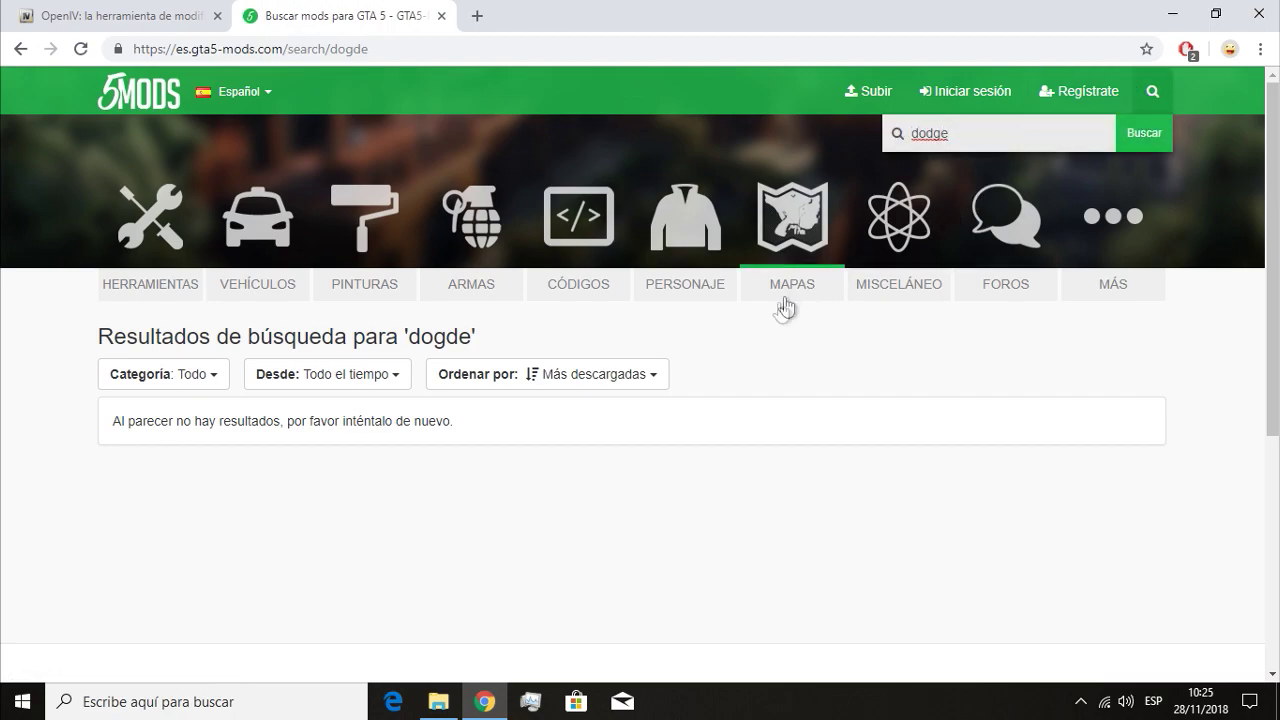
{"action": "left_click", "coordinate": [1141, 140]}
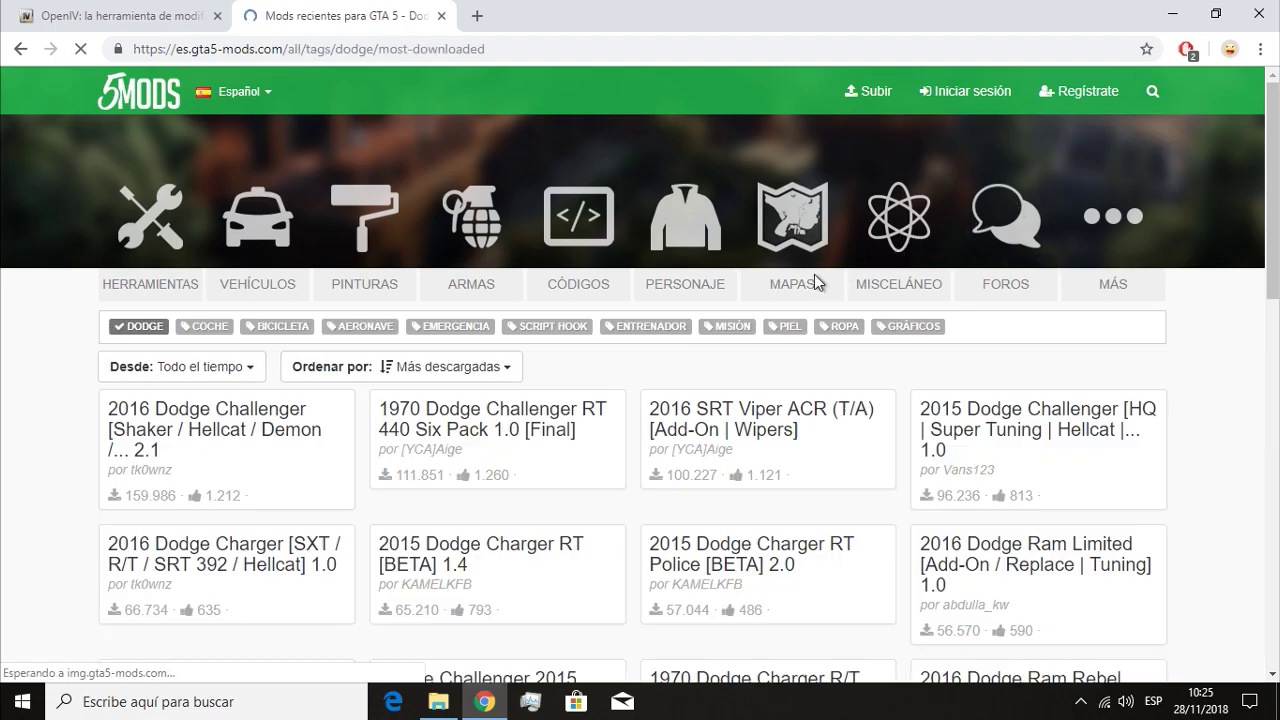
{"action": "scroll", "coordinate": [815, 284], "scroll_direction": "down", "scroll_amount": 2}
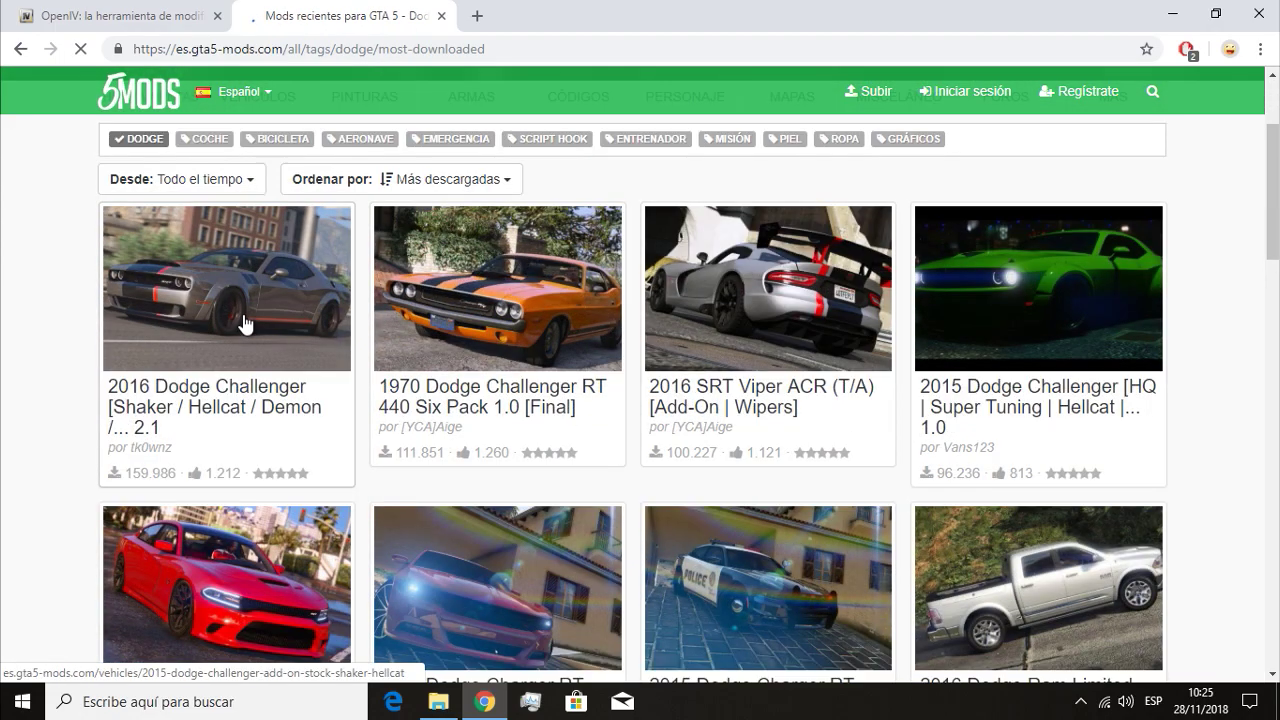
{"action": "scroll", "coordinate": [265, 380], "scroll_direction": "down", "scroll_amount": 3}
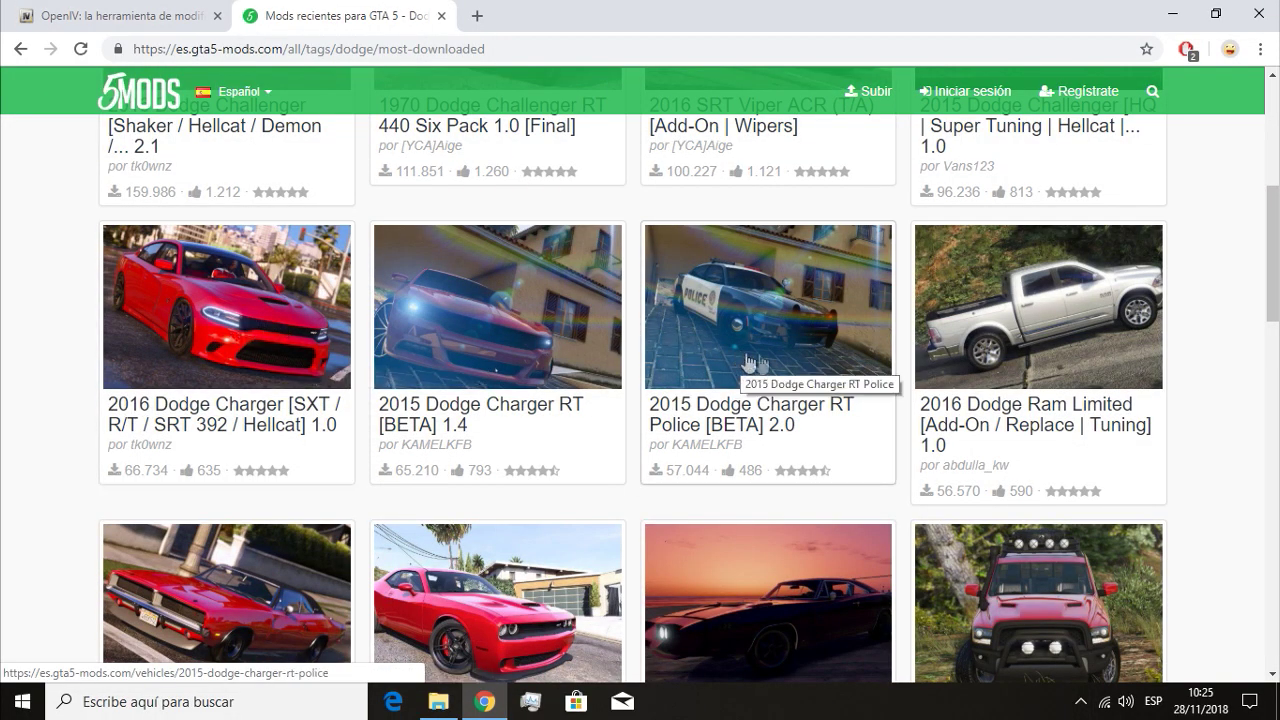
{"action": "scroll", "coordinate": [900, 430], "scroll_direction": "down", "scroll_amount": 3}
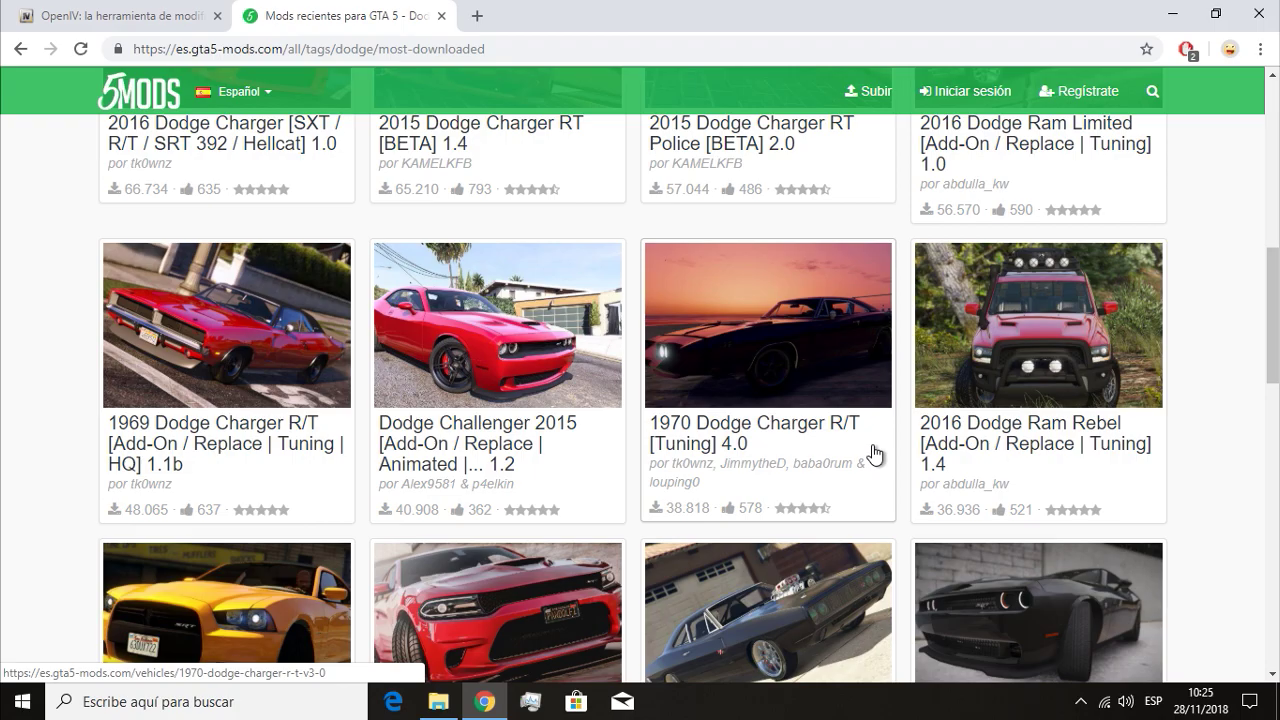
{"action": "scroll", "coordinate": [873, 453], "scroll_direction": "up", "scroll_amount": 5}
Switch to Steam and select Grand Theft Auto V in the game library.
{"action": "mouse_move", "coordinate": [438, 703]}
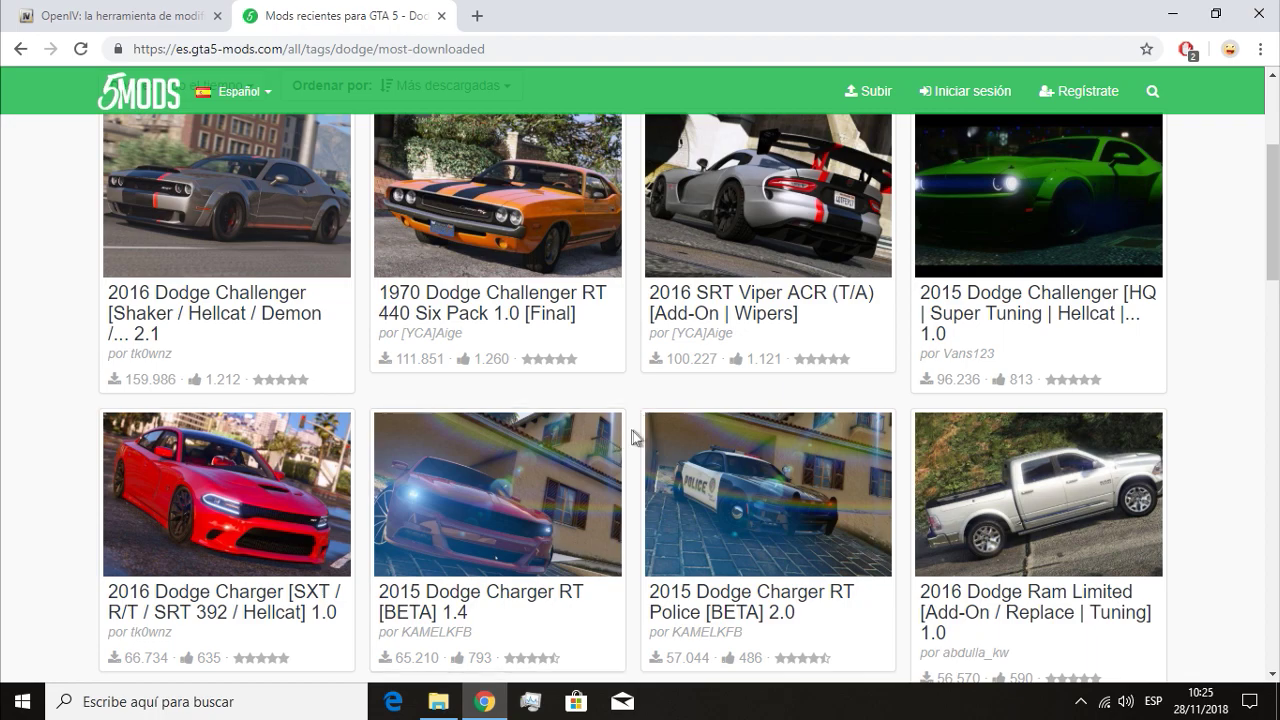
{"action": "left_click", "coordinate": [438, 701]}
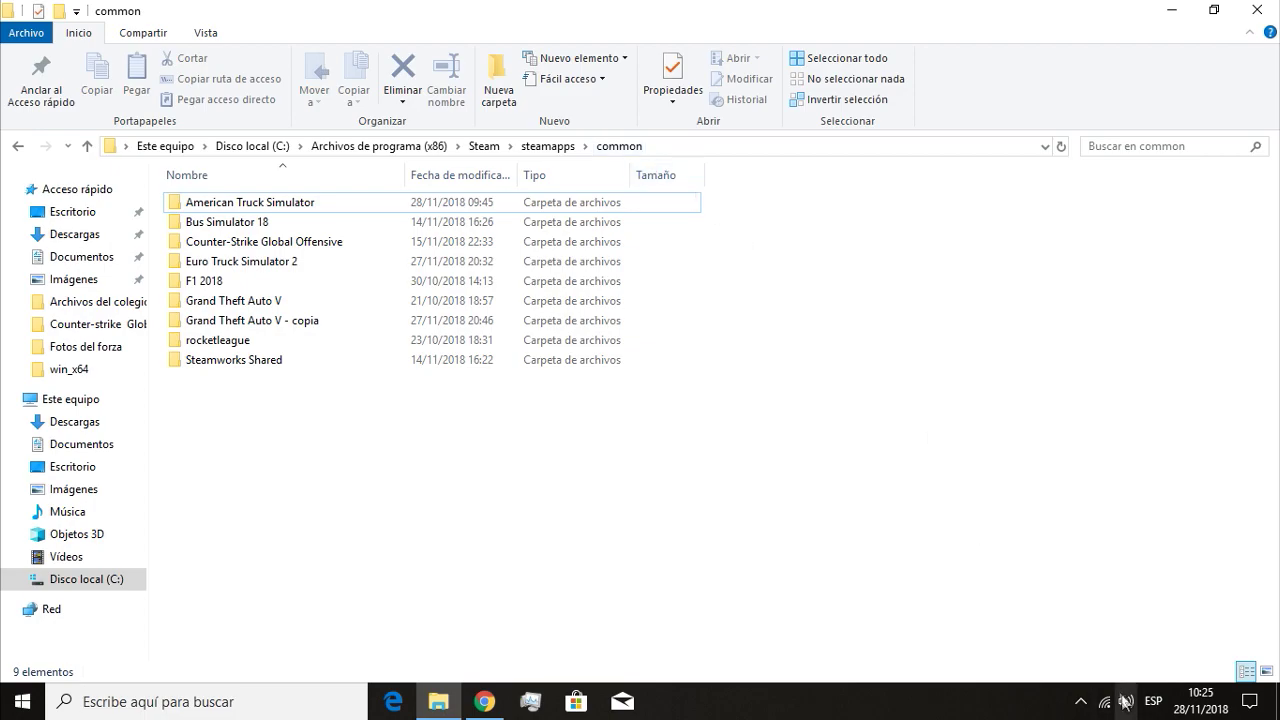
{"action": "left_click", "coordinate": [1080, 701]}
{"action": "right_click", "coordinate": [1080, 633]}
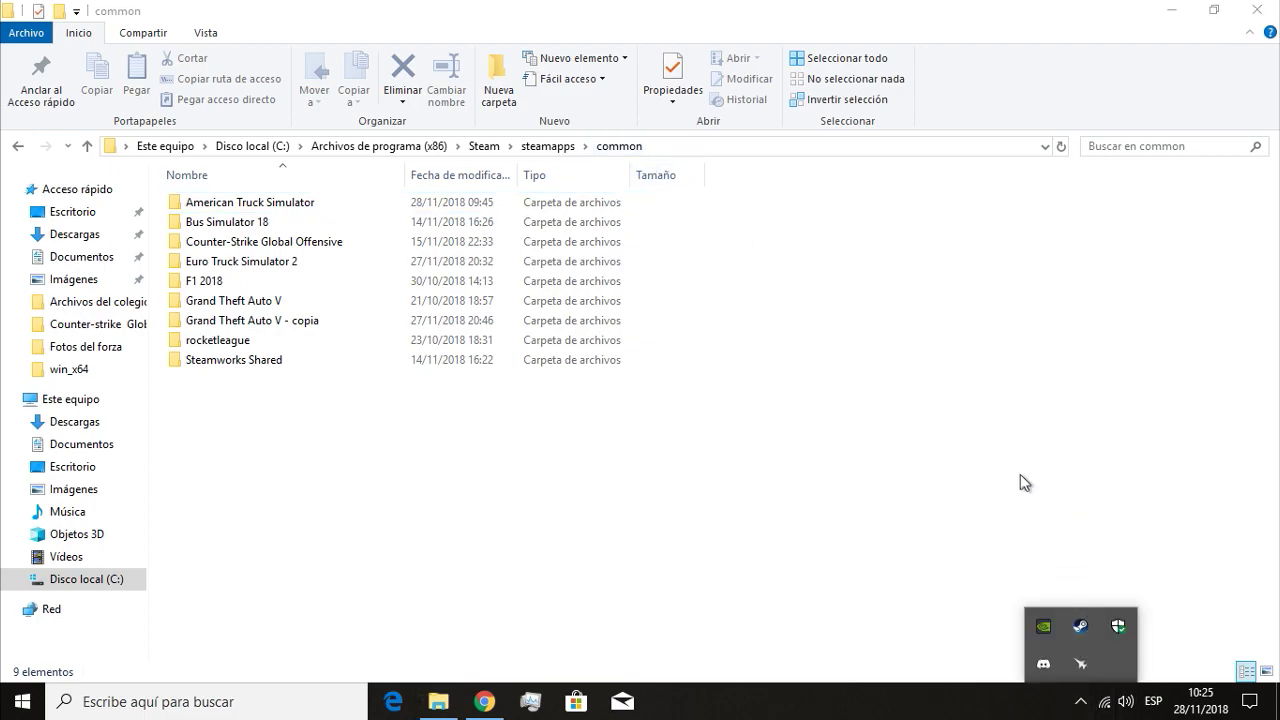
{"action": "left_click", "coordinate": [1000, 489]}
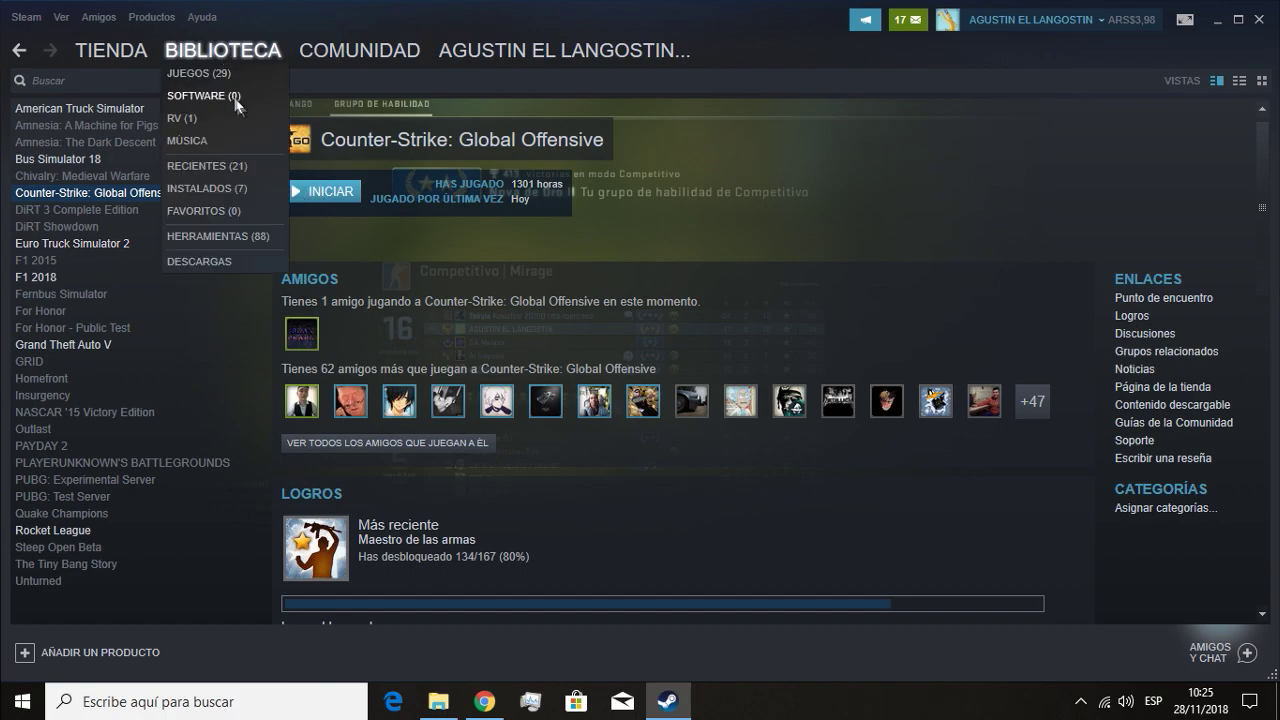
{"action": "left_click", "coordinate": [106, 344]}
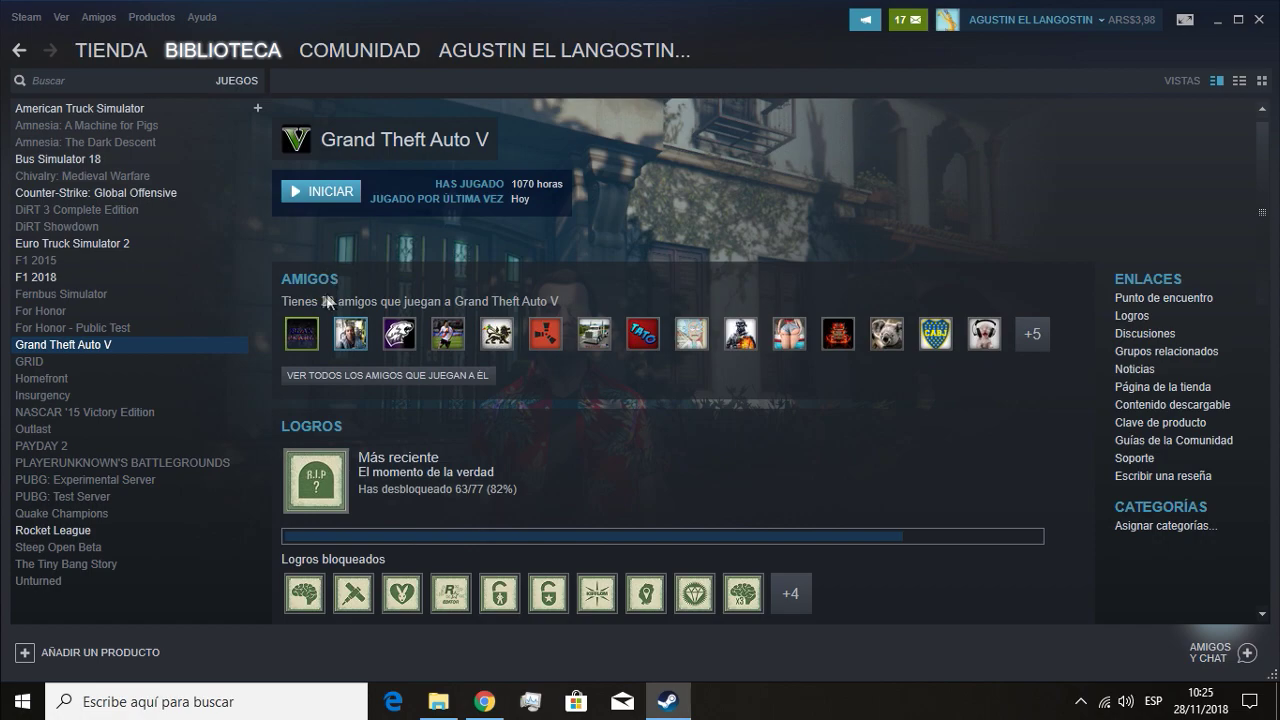
Open the local files folder of Grand Theft Auto V from its Steam properties.
{"action": "right_click", "coordinate": [180, 345]}
{"action": "left_click", "coordinate": [220, 334]}
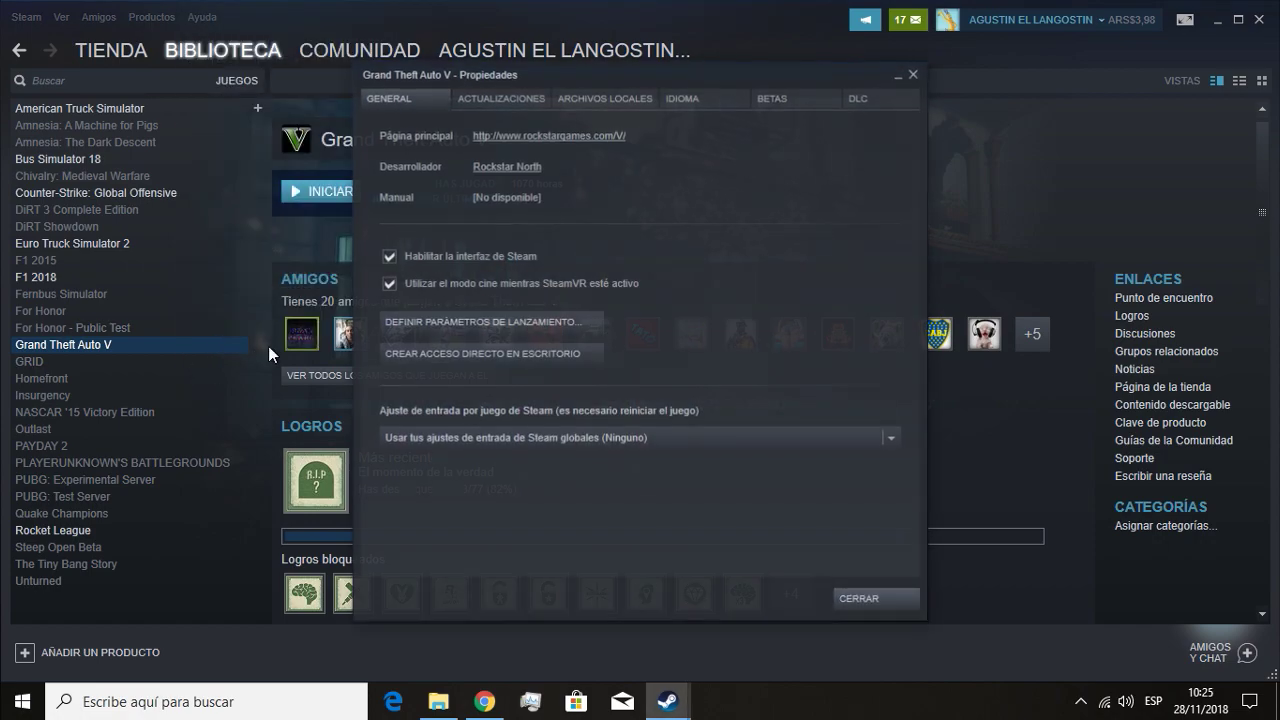
{"action": "left_click", "coordinate": [614, 94]}
{"action": "left_click", "coordinate": [488, 173]}
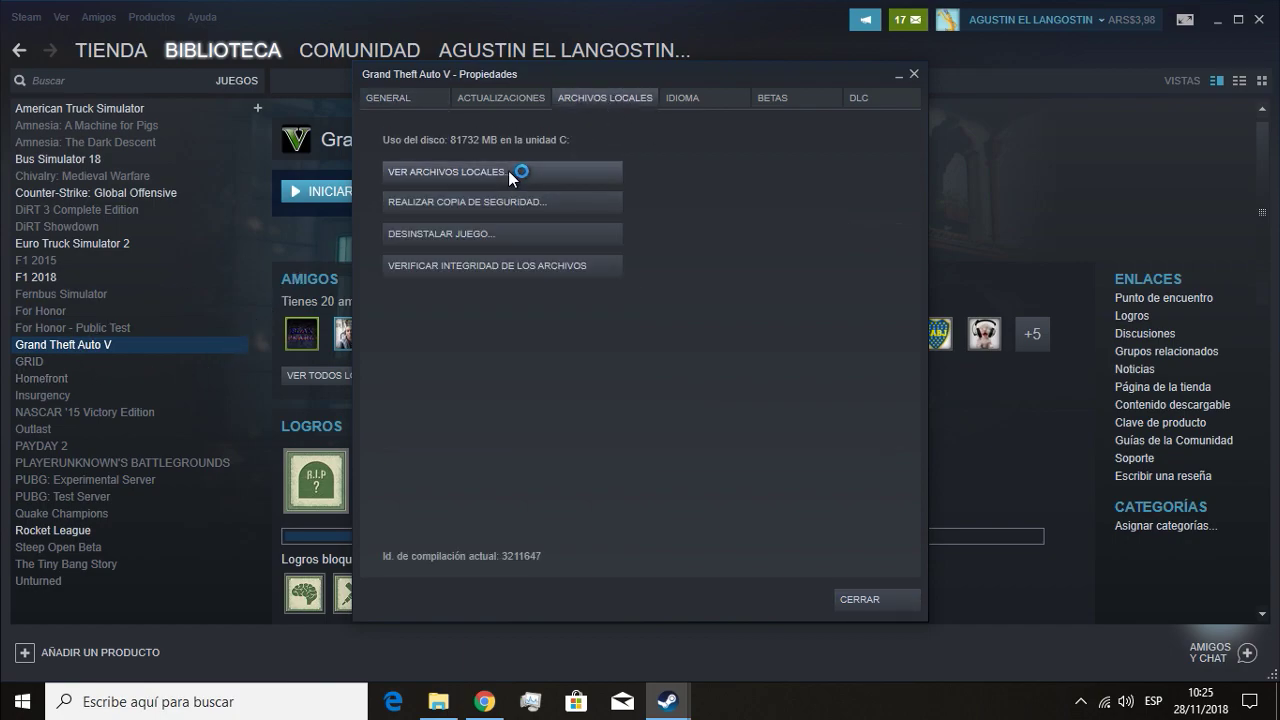
{"action": "scroll", "coordinate": [230, 362], "scroll_direction": "down", "scroll_amount": 1}
{"action": "scroll", "coordinate": [230, 362], "scroll_direction": "up", "scroll_amount": 1}
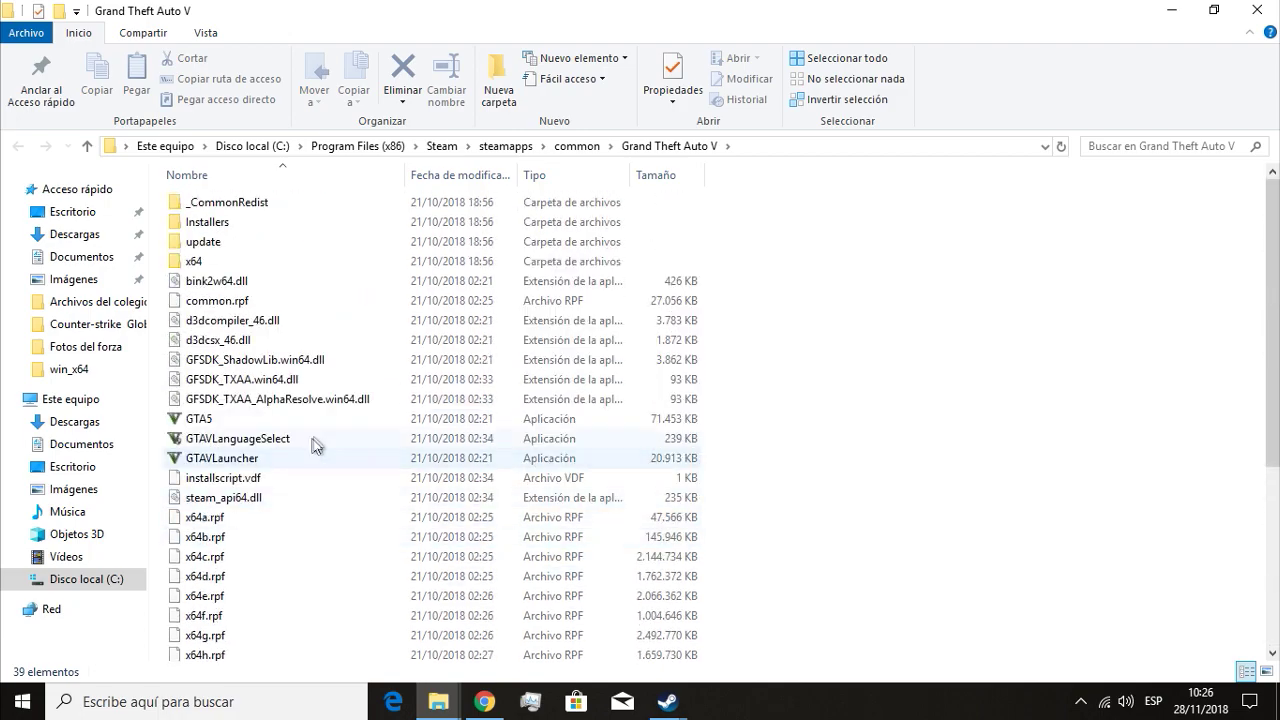
Go up to the common folder and select the Grand Theft Auto V - copia folder.
{"action": "left_click", "coordinate": [586, 148]}
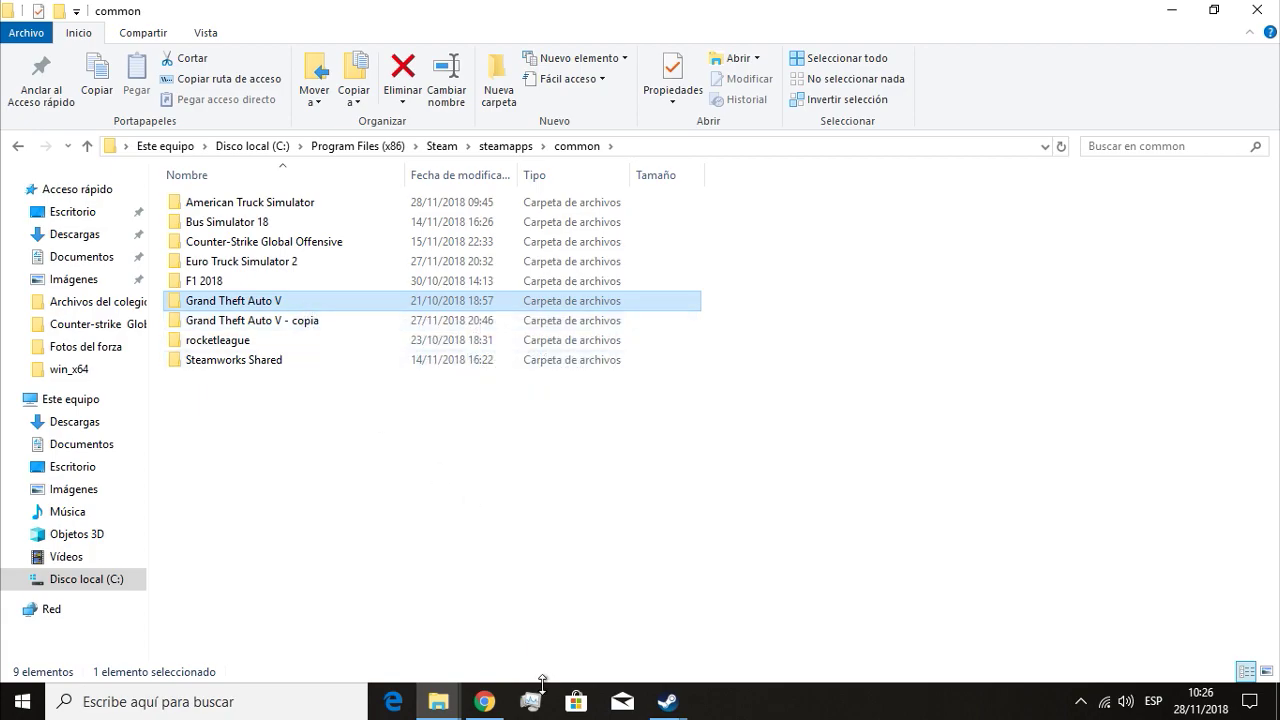
{"action": "left_click", "coordinate": [667, 700]}
{"action": "mouse_move", "coordinate": [279, 305]}
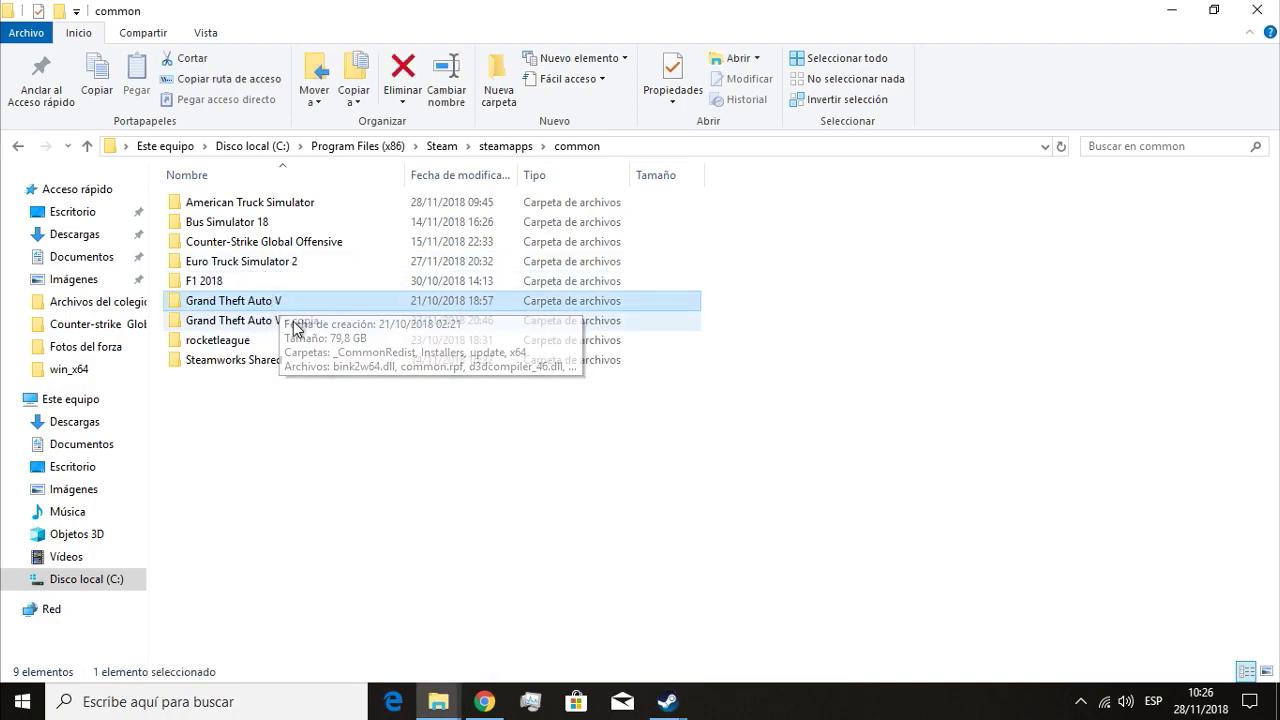
{"action": "left_click", "coordinate": [286, 300]}
{"action": "left_click", "coordinate": [542, 406]}
{"action": "left_click", "coordinate": [349, 323]}
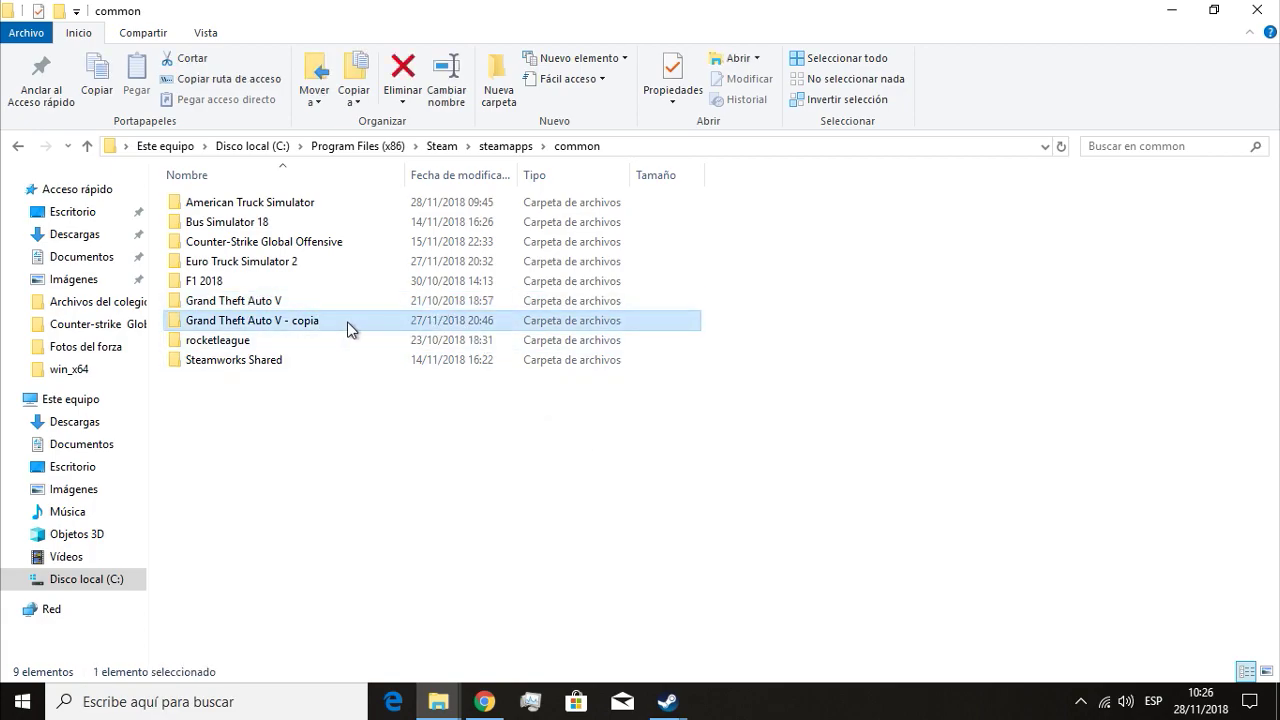
{"action": "right_click", "coordinate": [349, 330]}
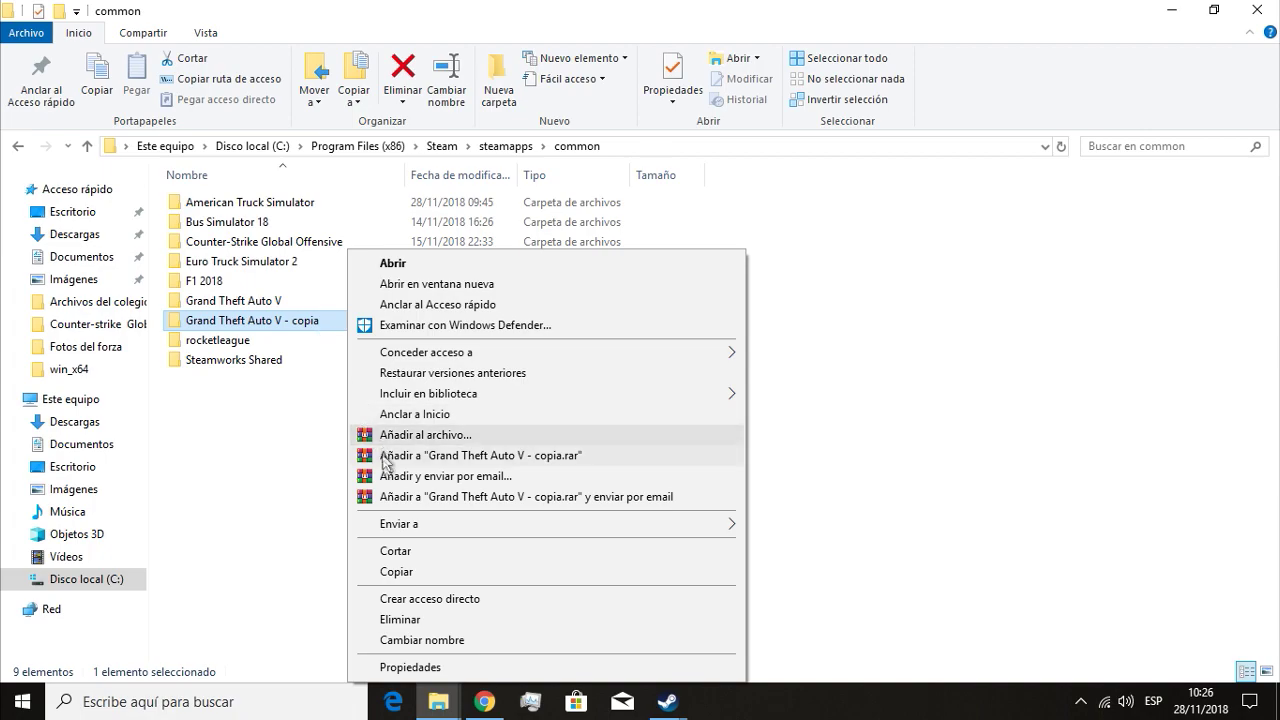
Copy the original Grand Theft Auto V folder and open the paste options in the common folder.
{"action": "left_click", "coordinate": [276, 301]}
{"action": "right_click", "coordinate": [276, 301]}
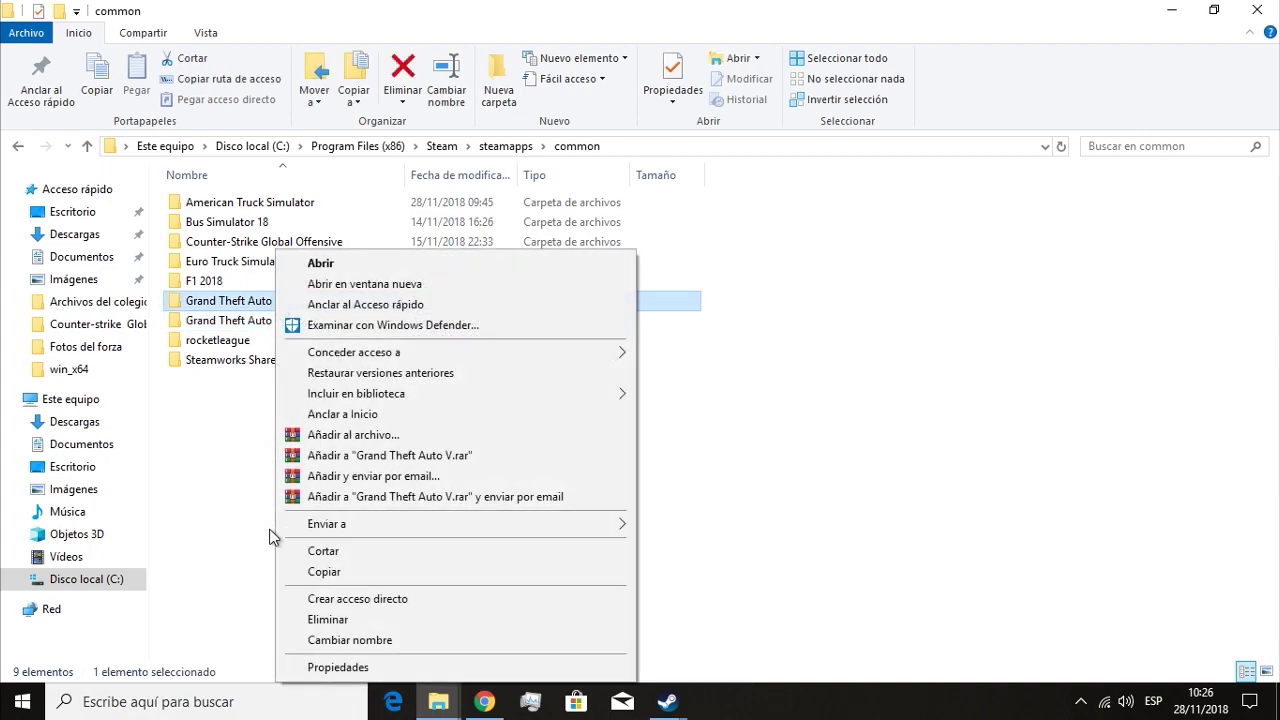
{"action": "left_click", "coordinate": [339, 577]}
{"action": "right_click", "coordinate": [251, 512]}
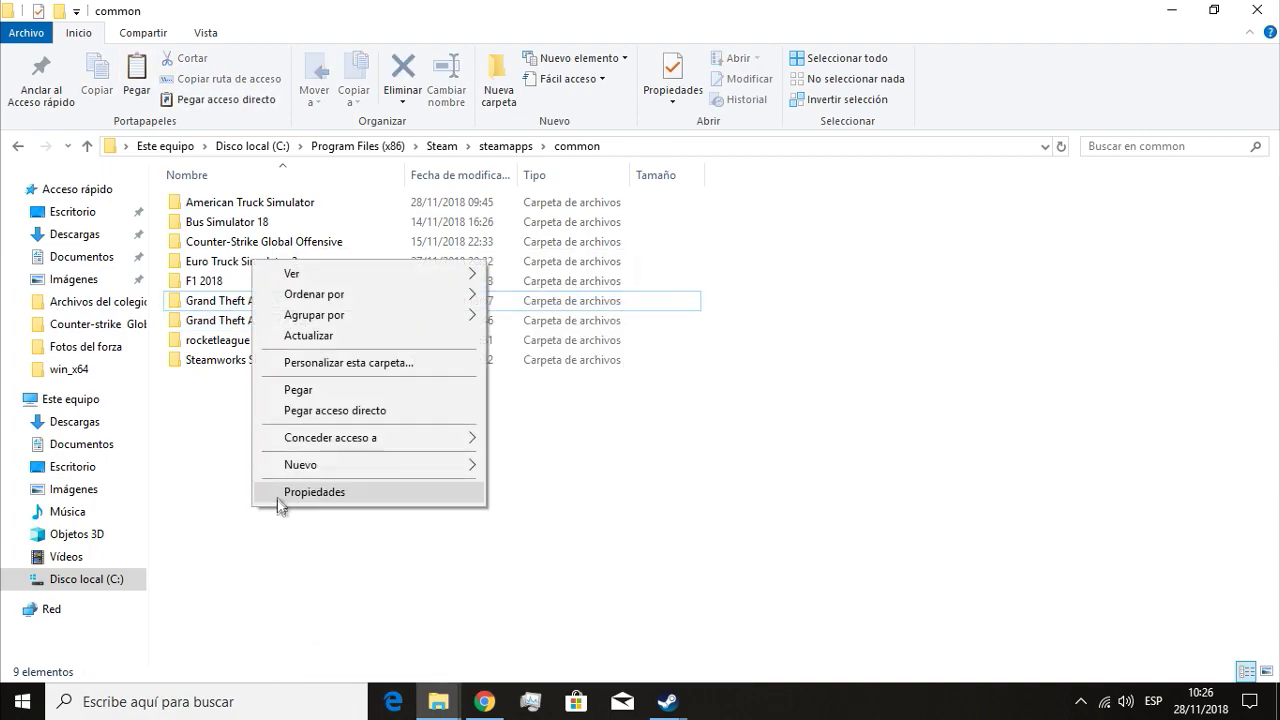
{"action": "left_click", "coordinate": [262, 393]}
Rename the Grand Theft Auto V - copia folder as Grand Theft Auto V mods.
{"action": "left_click", "coordinate": [330, 327]}
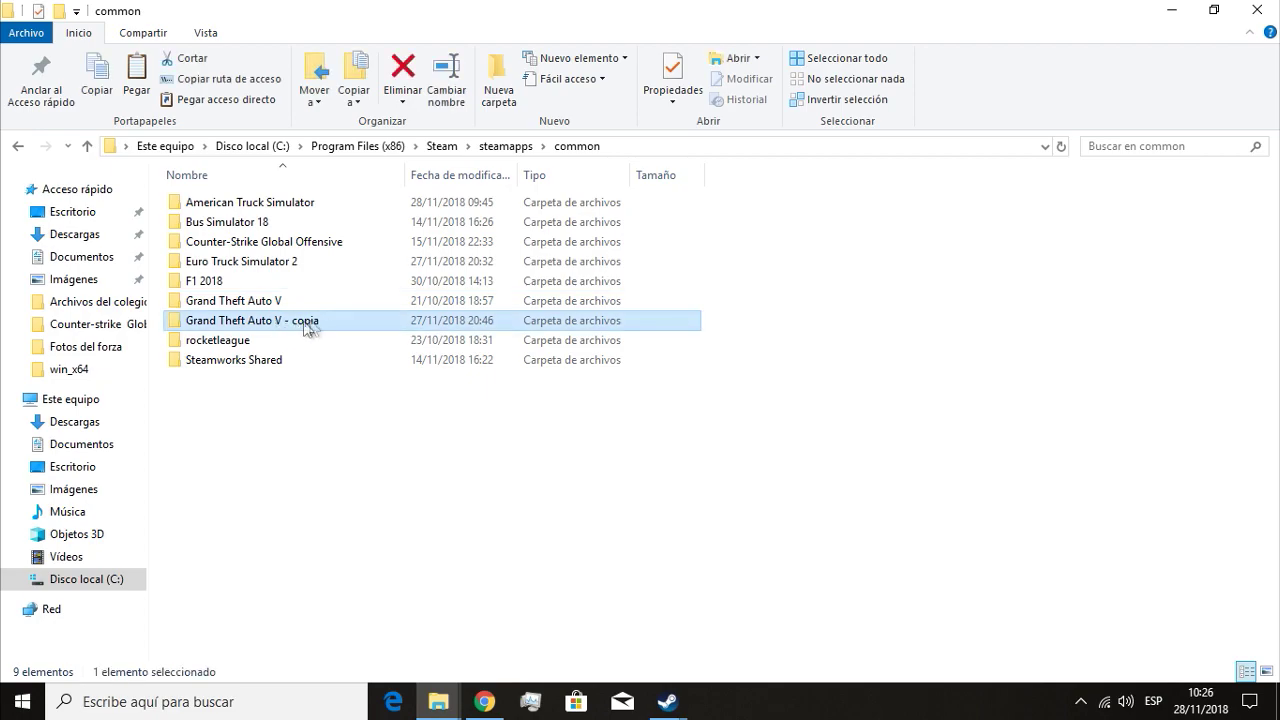
{"action": "left_click", "coordinate": [336, 320]}
{"action": "key", "text": "BackSpace"}
{"action": "key", "text": "BackSpace"}
{"action": "key", "text": "BackSpace"}
{"action": "key", "text": "BackSpace"}
{"action": "key", "text": "BackSpace"}
{"action": "key", "text": "BackSpace"}
{"action": "key", "text": "BackSpace"}
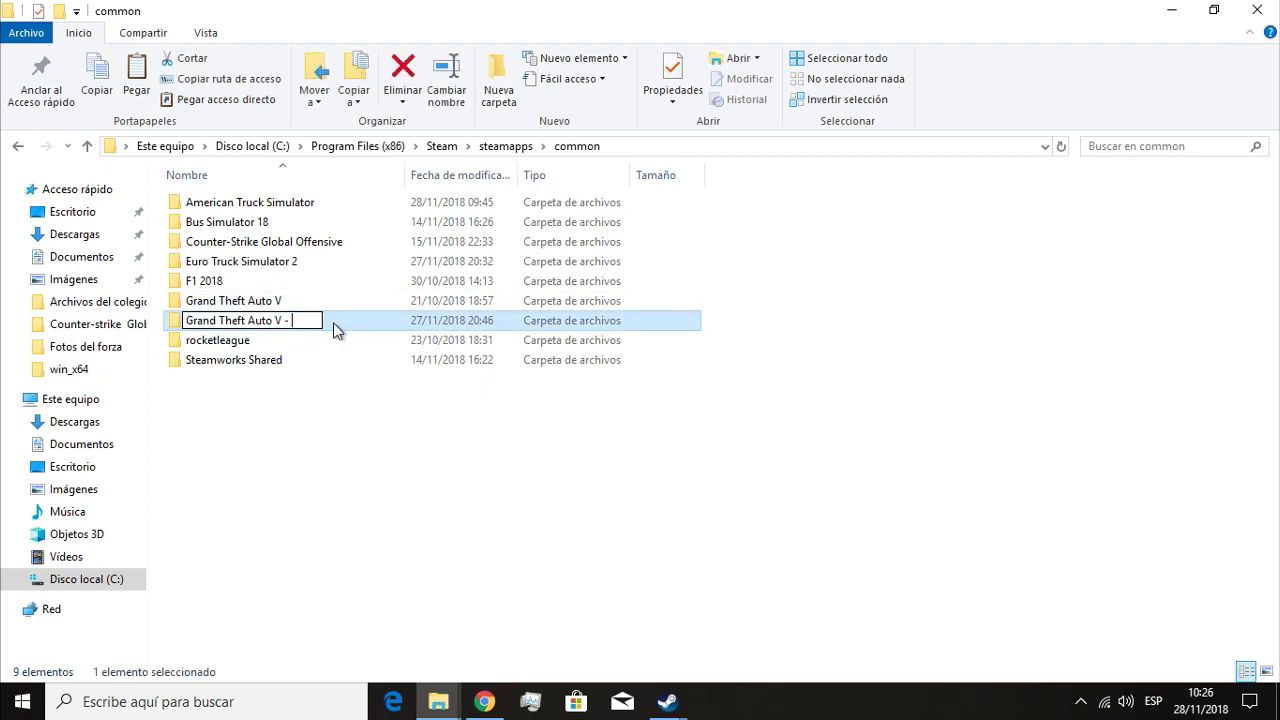
{"action": "type", "text": "mods"}
{"action": "key", "text": "Return"}
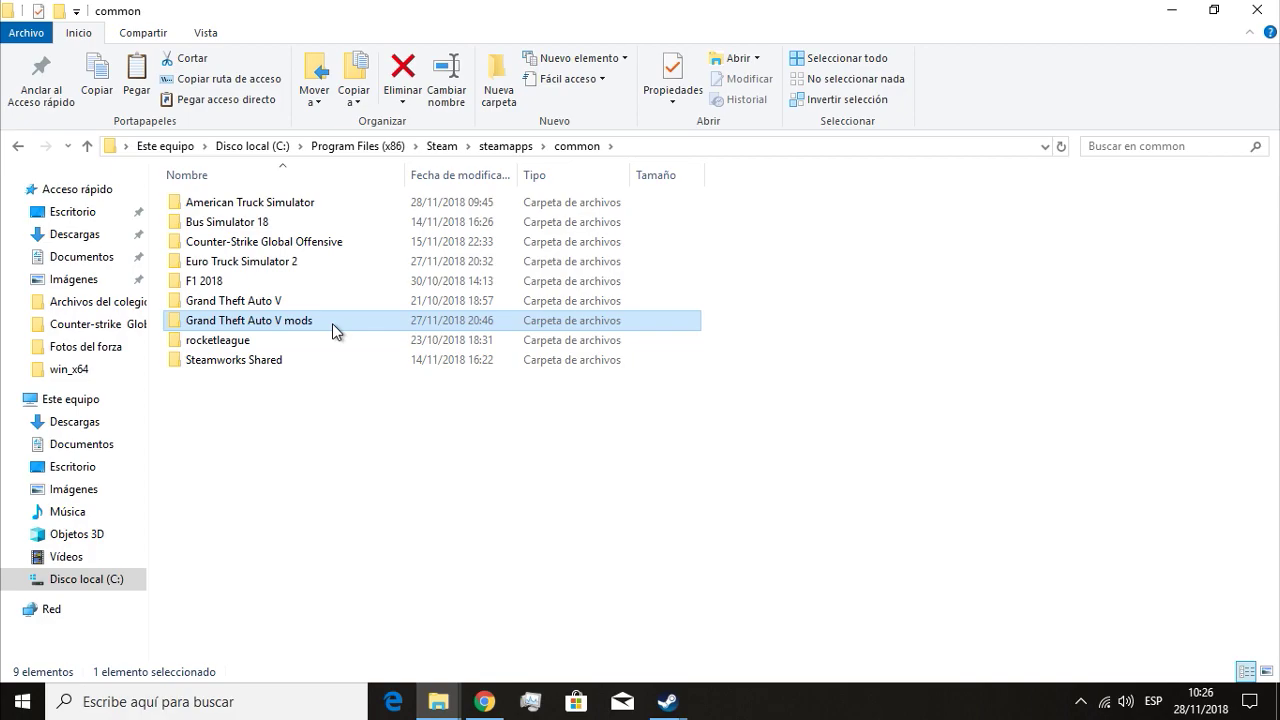
Download the OpenIV 3.0 installer from openiv.com, saving it as ovisetup in the Descargas folder.
{"action": "left_click", "coordinate": [484, 702]}
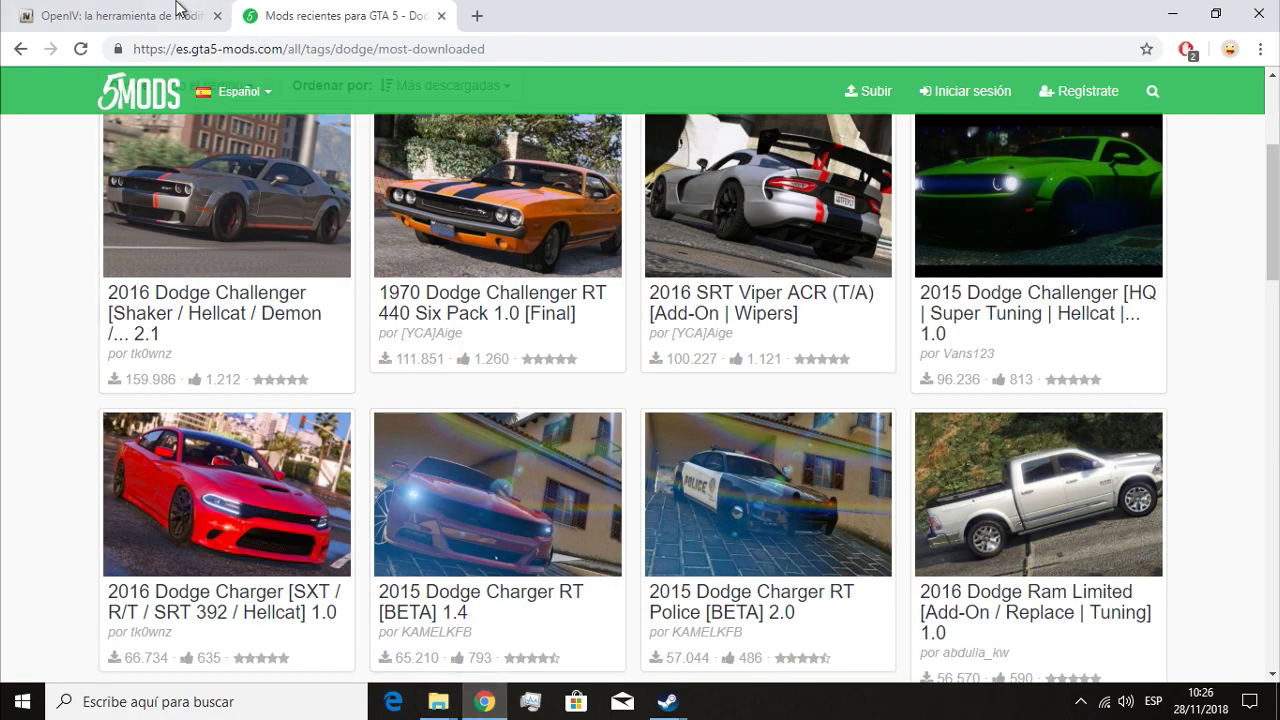
{"action": "left_click", "coordinate": [183, 12]}
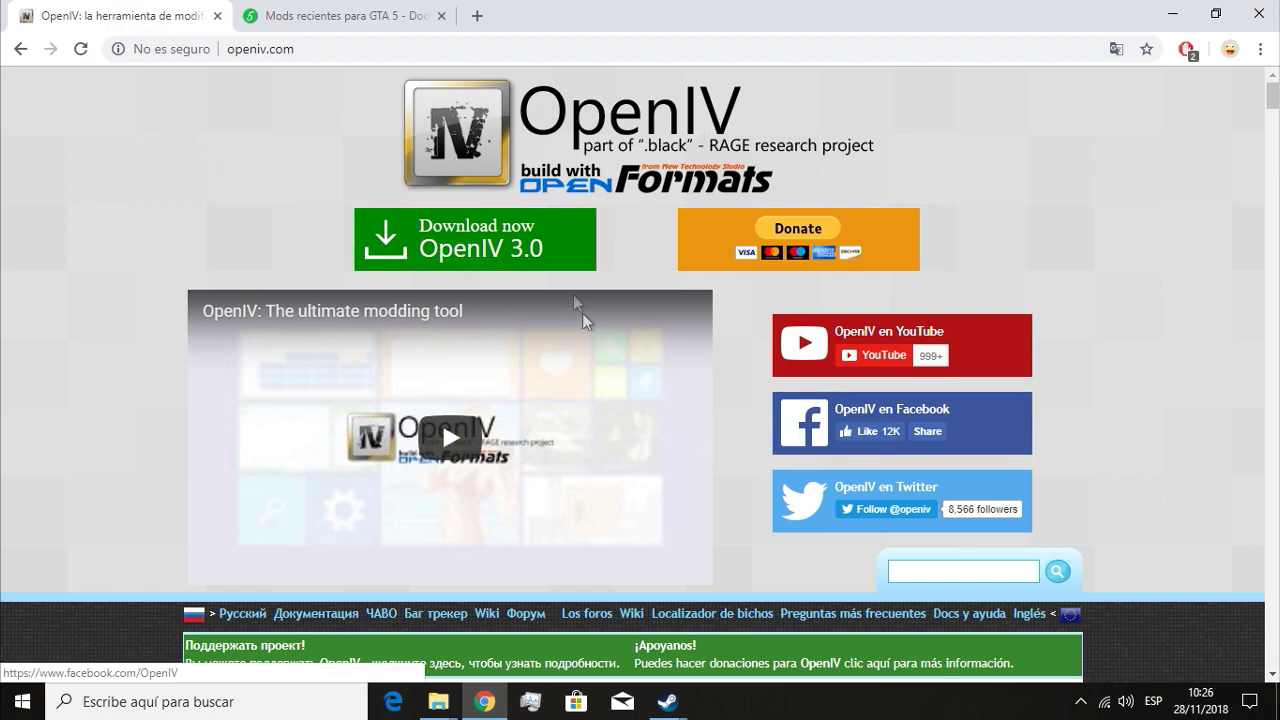
{"action": "left_click", "coordinate": [531, 240]}
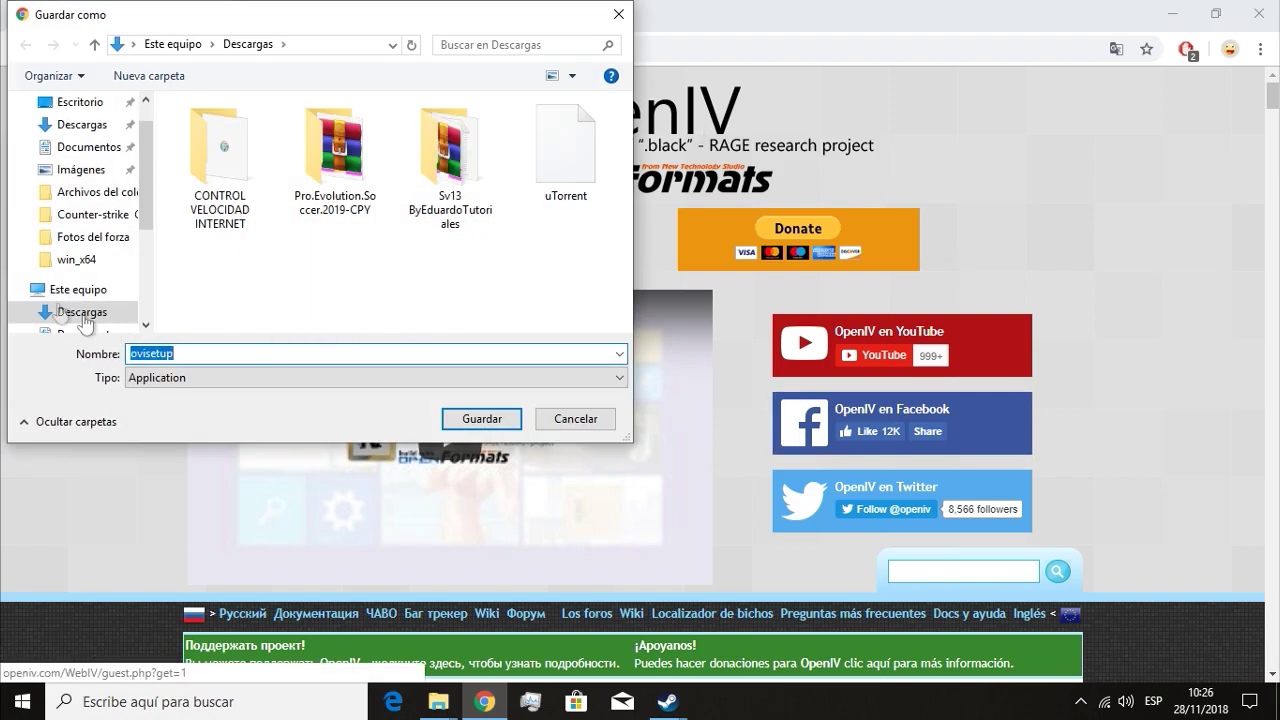
{"action": "left_click", "coordinate": [482, 418]}
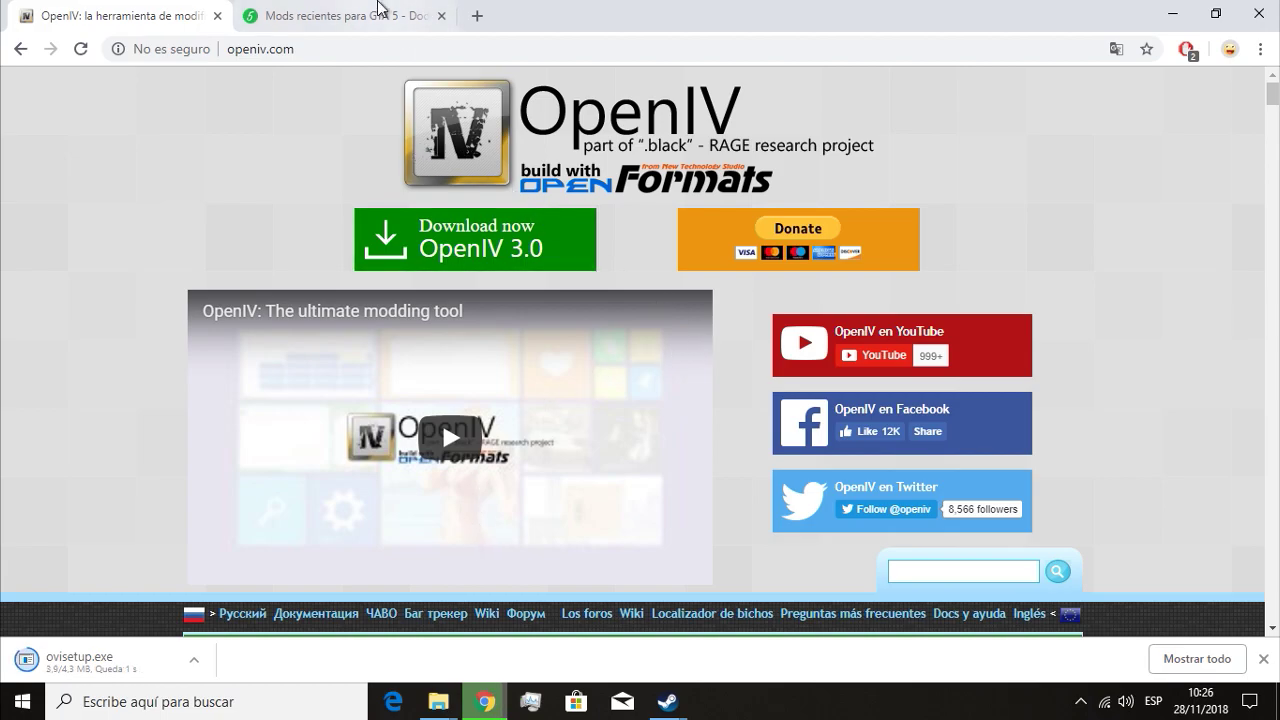
Switch to the GTA5-Mods site and open its Herramientas section.
{"action": "left_click", "coordinate": [380, 14]}
{"action": "scroll", "coordinate": [1108, 290], "scroll_direction": "up", "scroll_amount": 1}
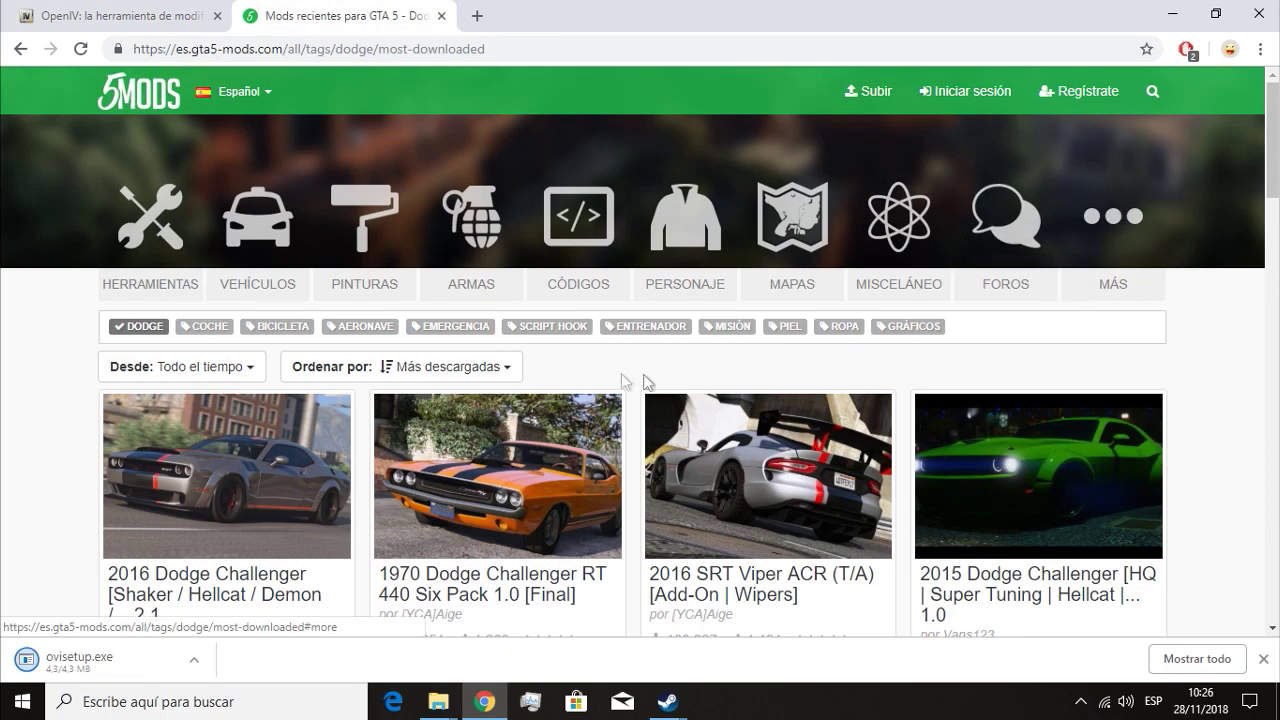
{"action": "left_click", "coordinate": [150, 232]}
{"action": "scroll", "coordinate": [425, 405], "scroll_direction": "down", "scroll_amount": 2}
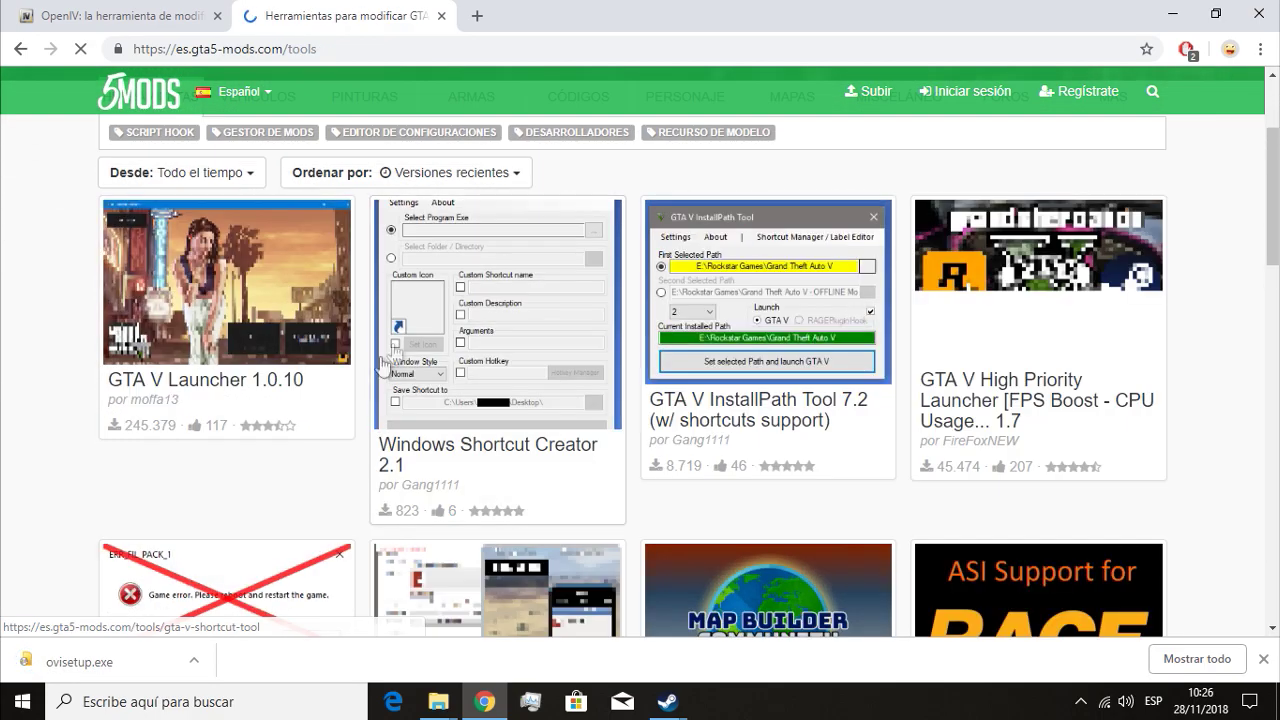
Show tools from Todo el tiempo, ordered by Más descargadas.
{"action": "left_click", "coordinate": [195, 173]}
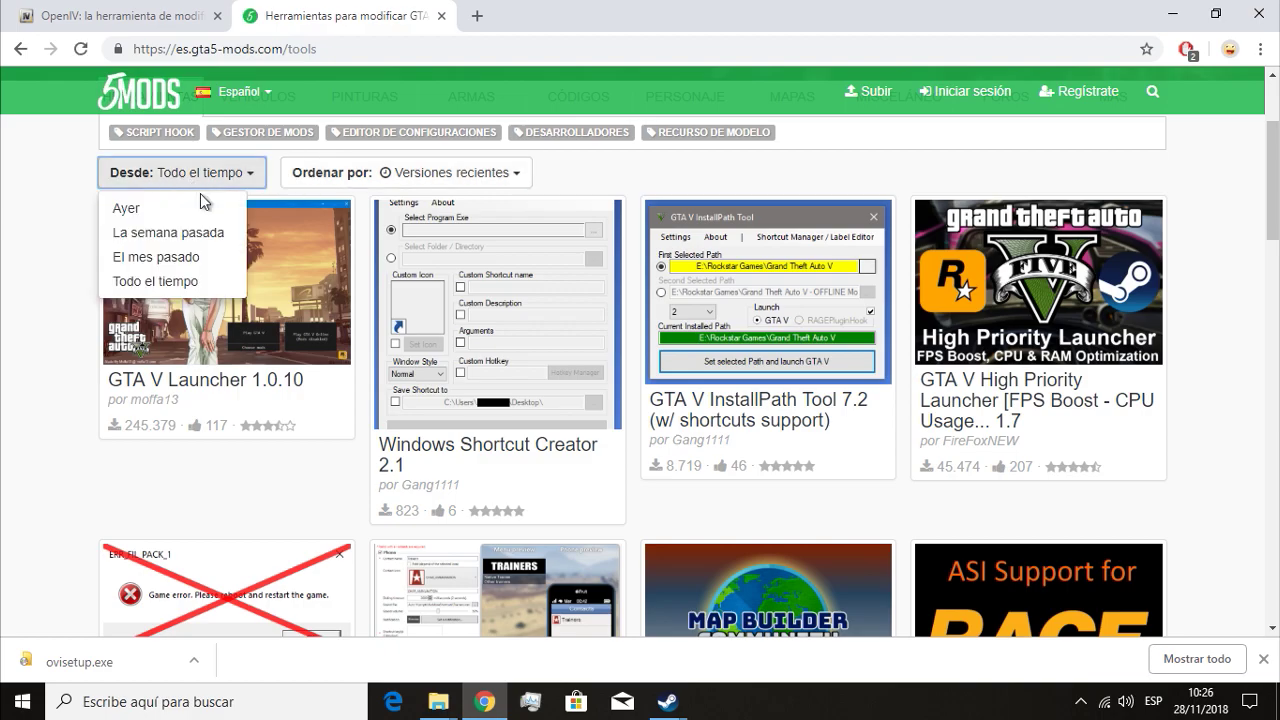
{"action": "left_click", "coordinate": [190, 280]}
{"action": "scroll", "coordinate": [424, 305], "scroll_direction": "up", "scroll_amount": 2}
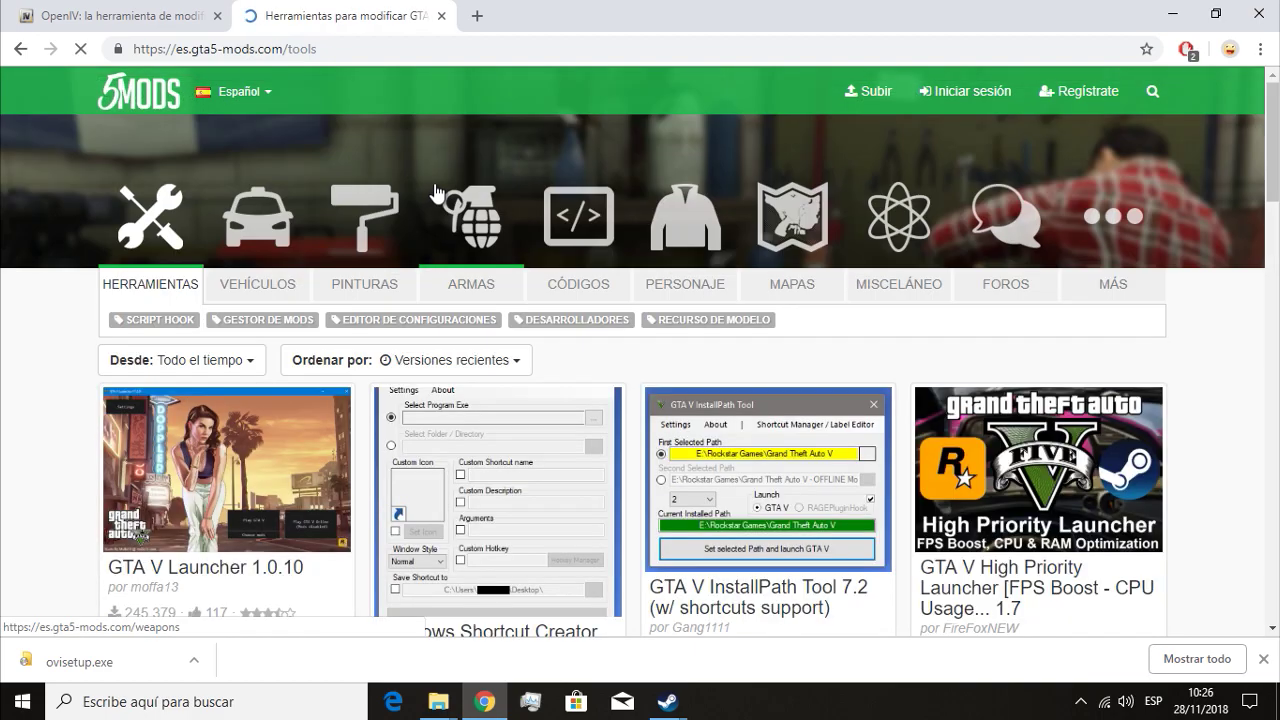
{"action": "scroll", "coordinate": [424, 305], "scroll_direction": "down", "scroll_amount": 1}
{"action": "left_click", "coordinate": [406, 266]}
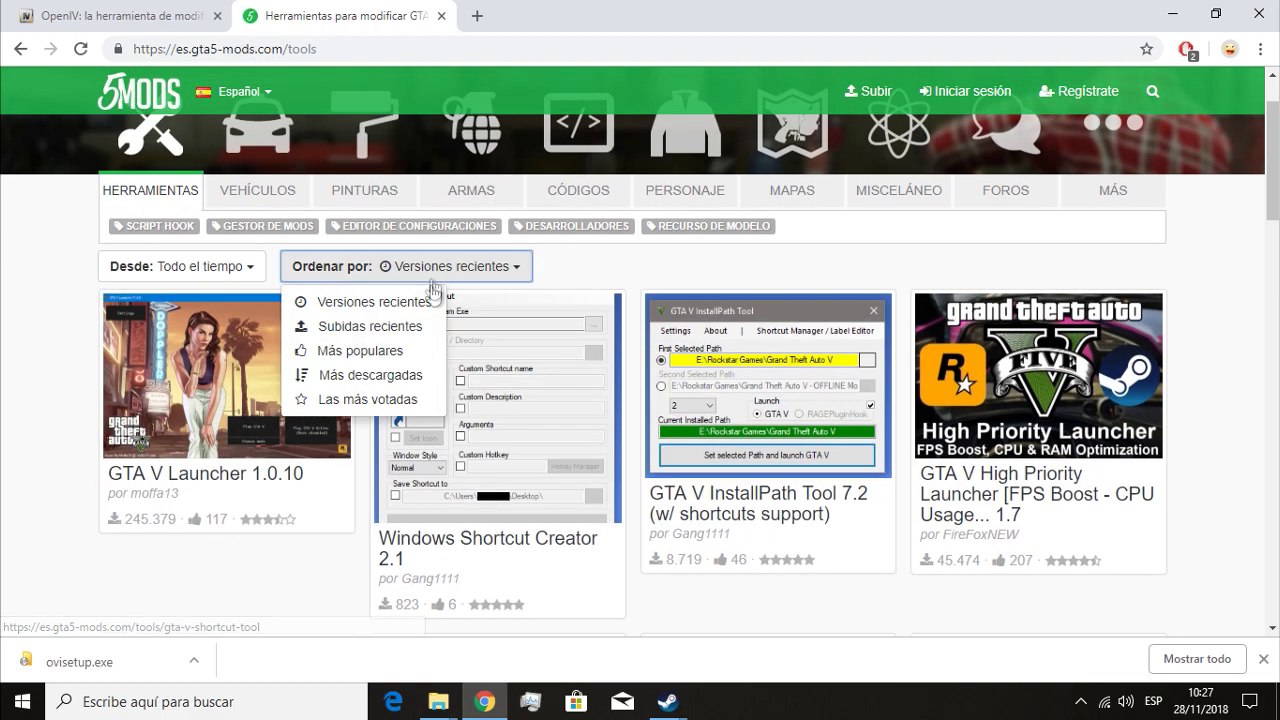
{"action": "left_click", "coordinate": [348, 377]}
{"action": "scroll", "coordinate": [203, 262], "scroll_direction": "down", "scroll_amount": 3}
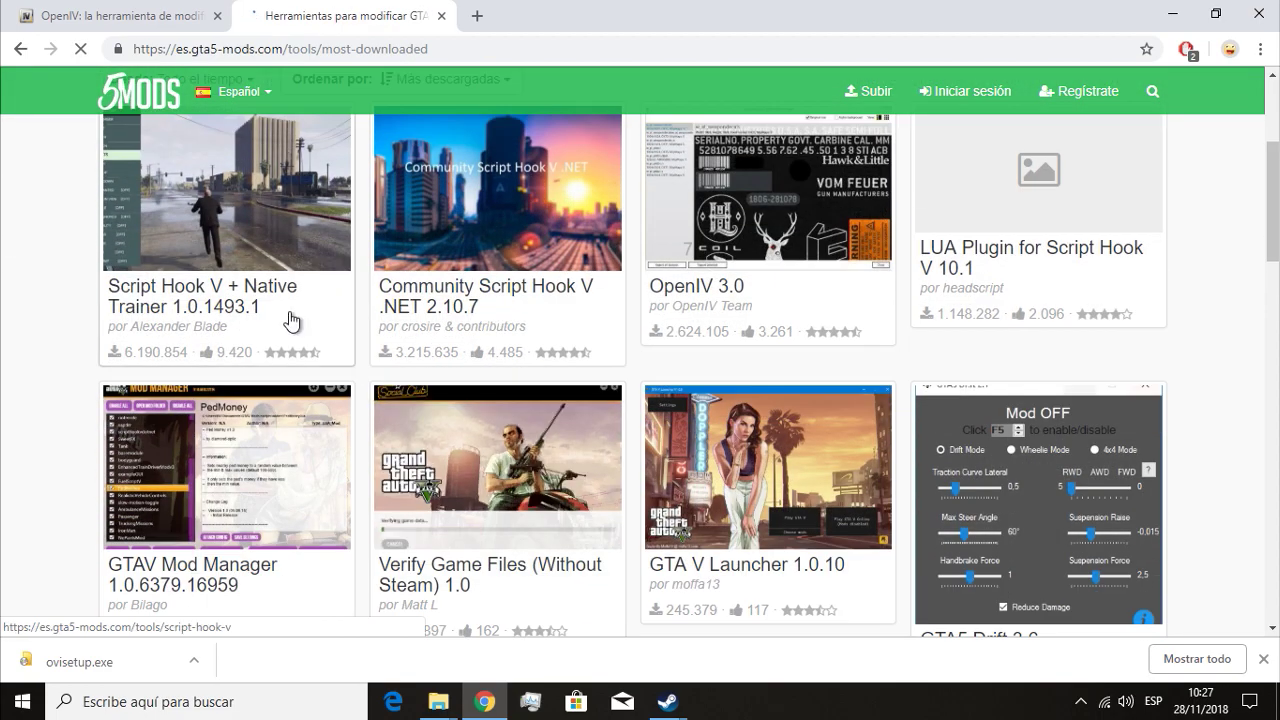
Open the Script Hook V + Native Trainer page and look over its images, versions and description.
{"action": "left_click", "coordinate": [203, 262]}
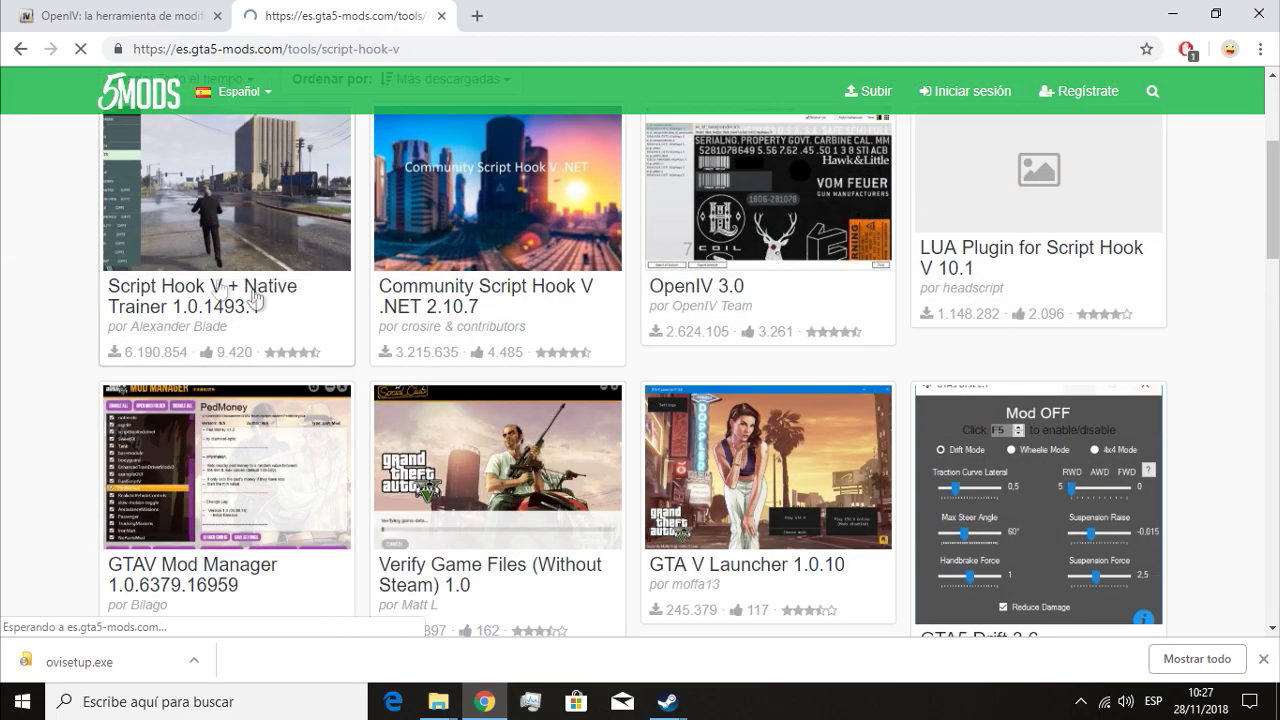
{"action": "scroll", "coordinate": [466, 386], "scroll_direction": "down", "scroll_amount": 4}
{"action": "scroll", "coordinate": [451, 343], "scroll_direction": "up", "scroll_amount": 2}
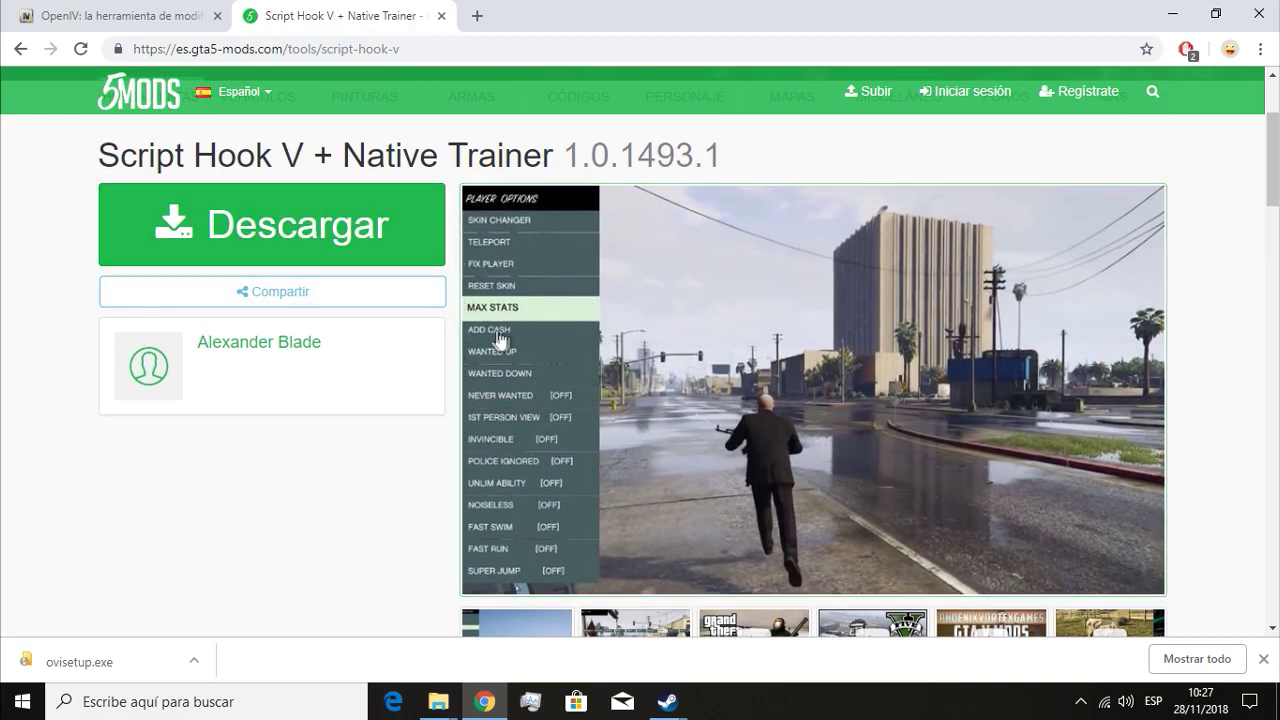
{"action": "scroll", "coordinate": [512, 210], "scroll_direction": "down", "scroll_amount": 3}
{"action": "scroll", "coordinate": [466, 453], "scroll_direction": "up", "scroll_amount": 4}
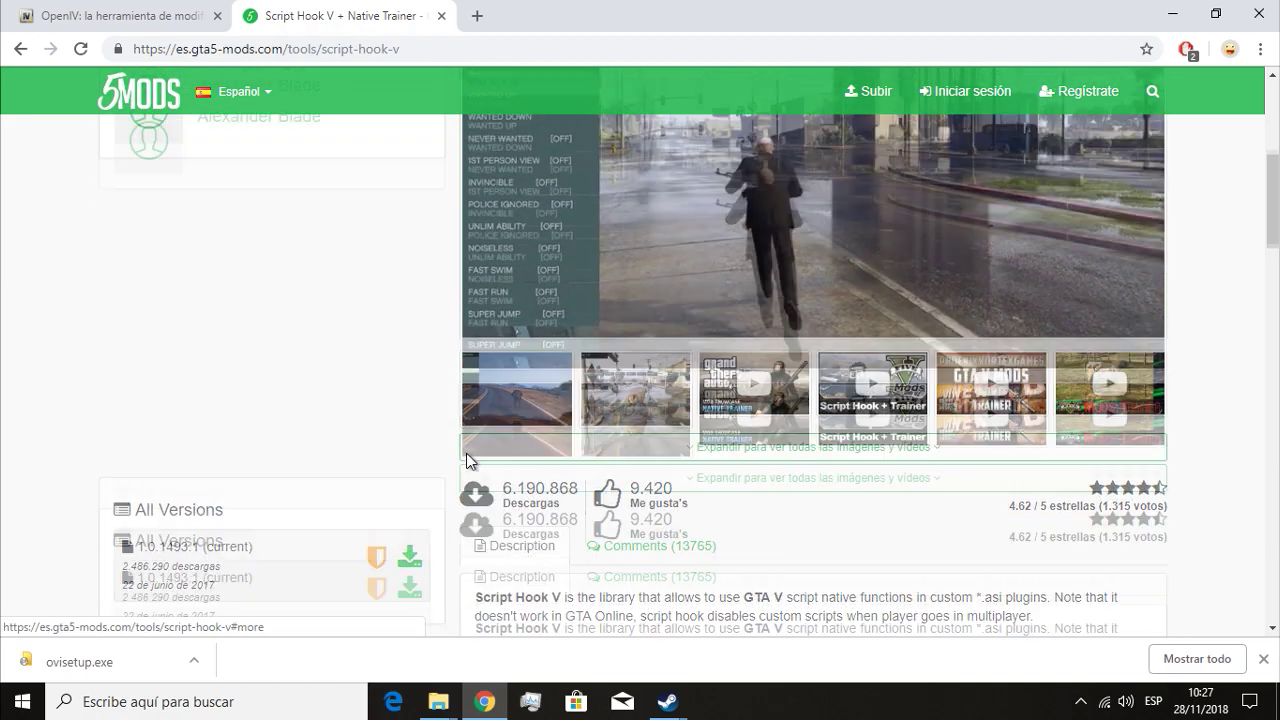
Search the site for menyoo and open the Menyoo PC [Single-Player Trainer Mod] page.
{"action": "left_click", "coordinate": [1152, 91]}
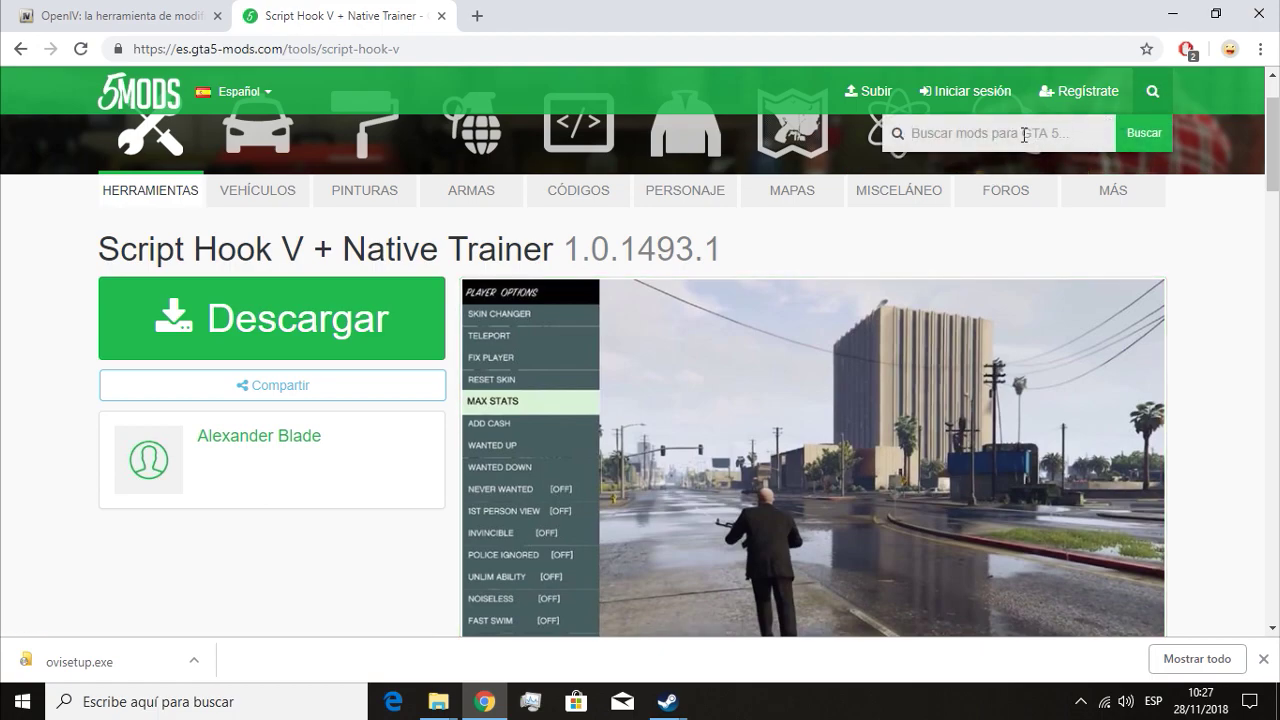
{"action": "type", "text": "meny"}
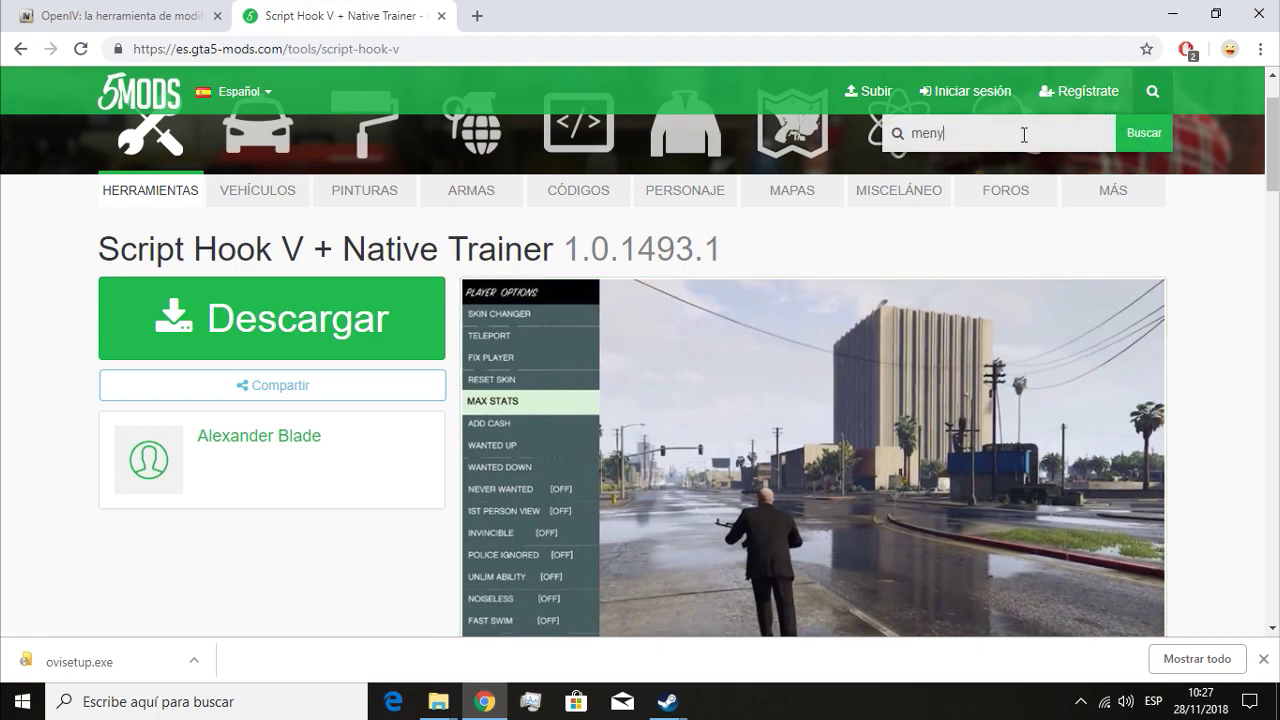
{"action": "type", "text": "oo"}
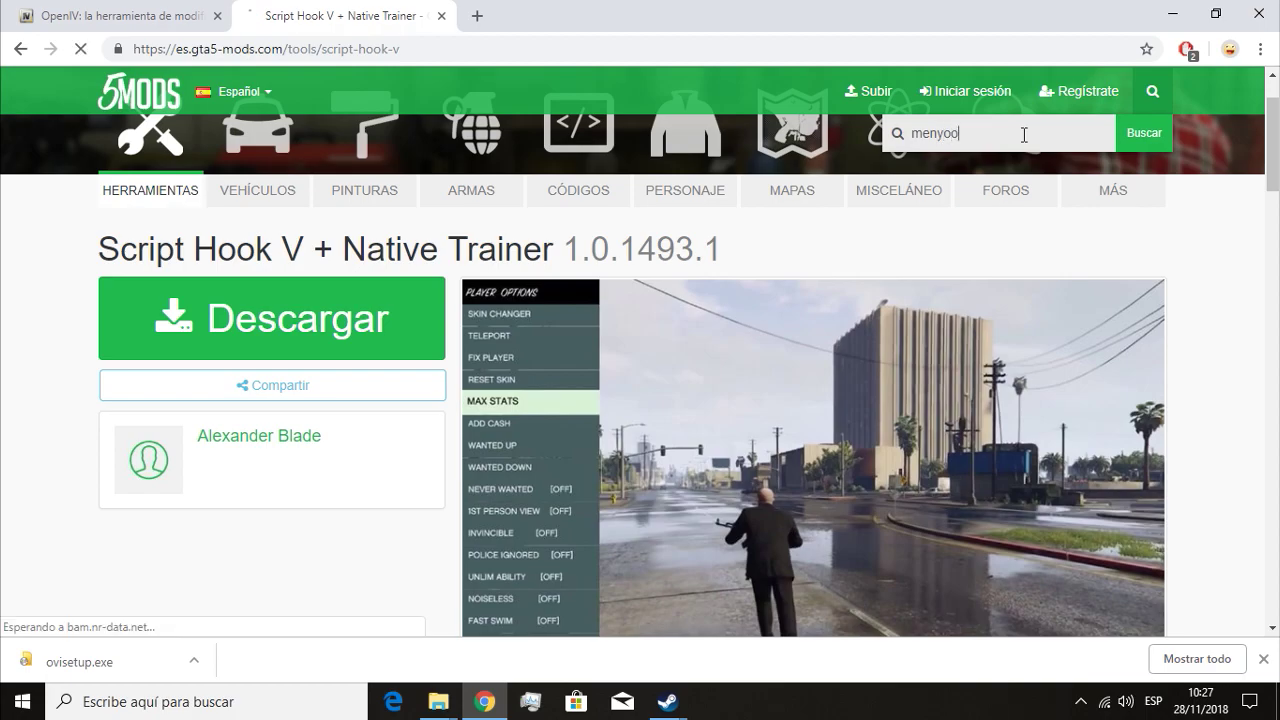
{"action": "scroll", "coordinate": [240, 330], "scroll_direction": "down", "scroll_amount": 3}
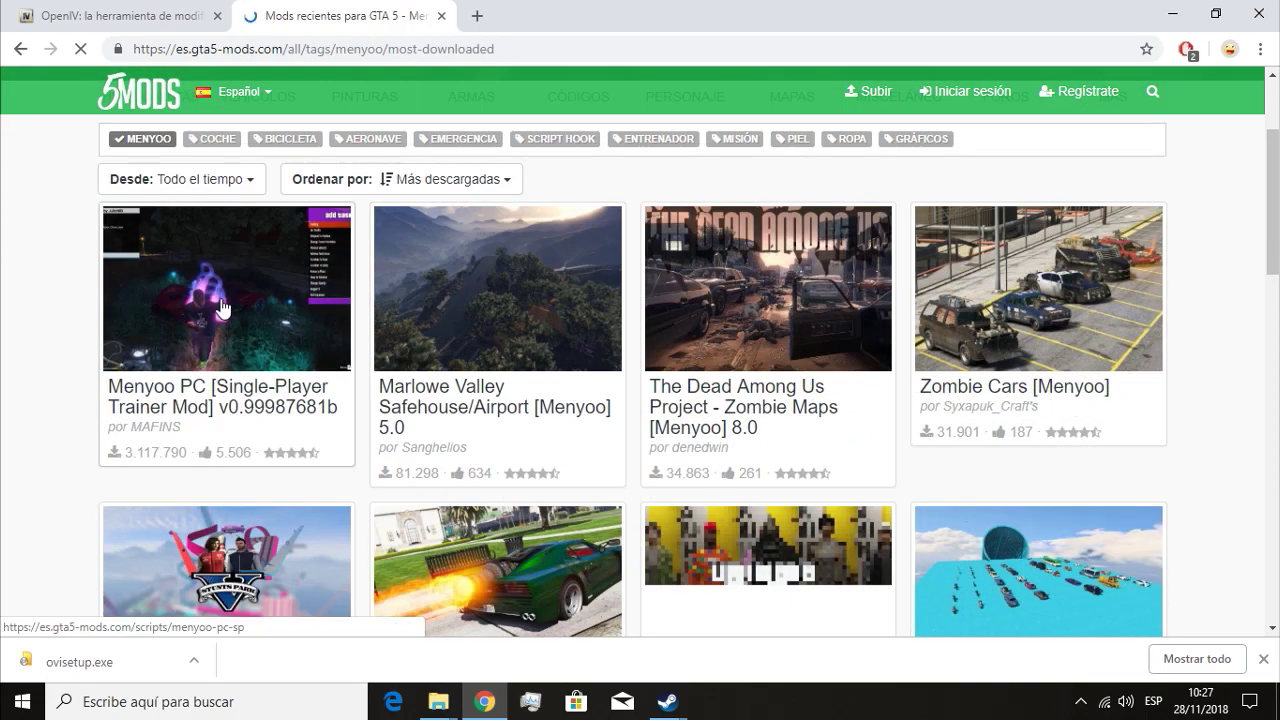
{"action": "left_click", "coordinate": [222, 307]}
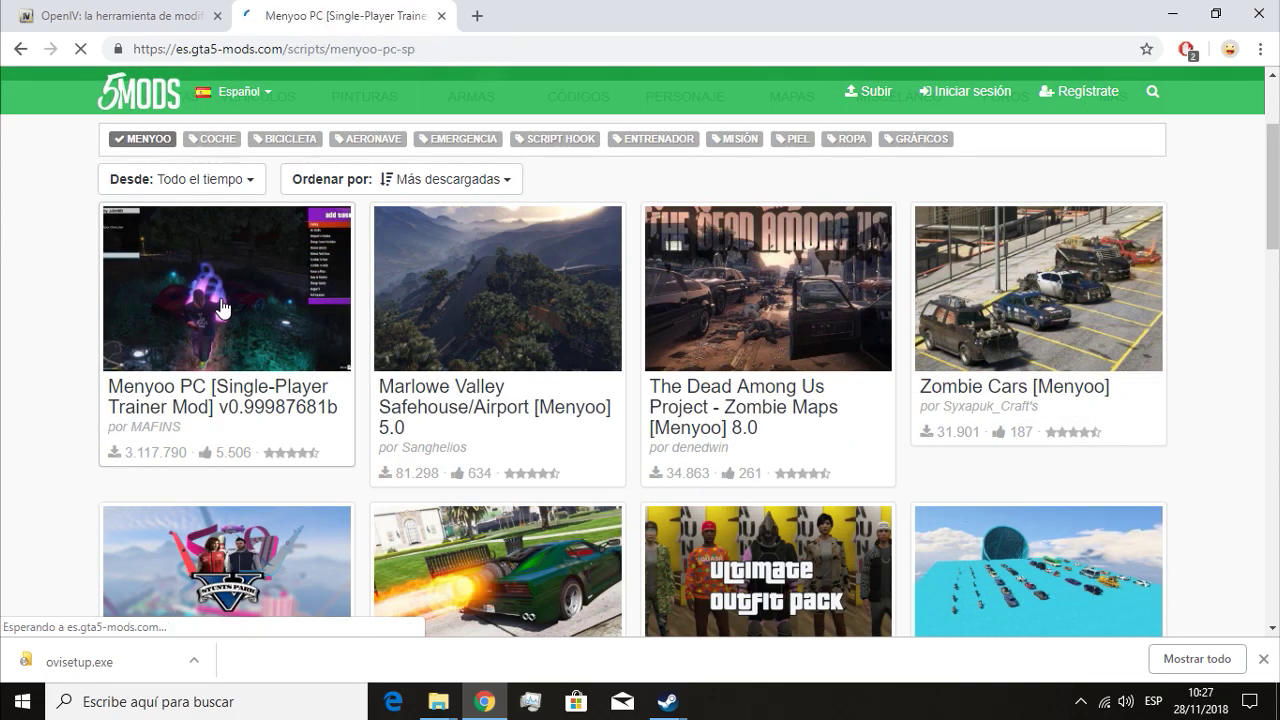
Examine the comments and version list on the Menyoo PC page.
{"action": "scroll", "coordinate": [479, 363], "scroll_direction": "down", "scroll_amount": 3}
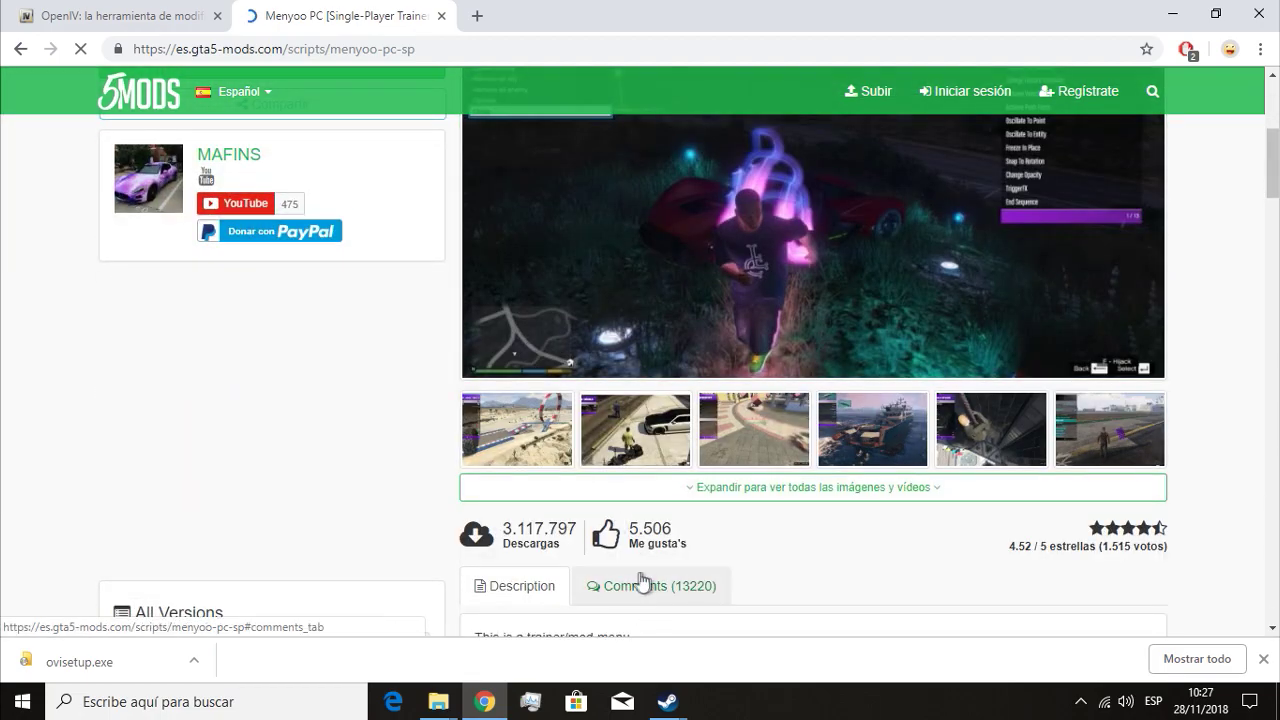
{"action": "scroll", "coordinate": [686, 590], "scroll_direction": "down", "scroll_amount": 2}
{"action": "left_click", "coordinate": [672, 508]}
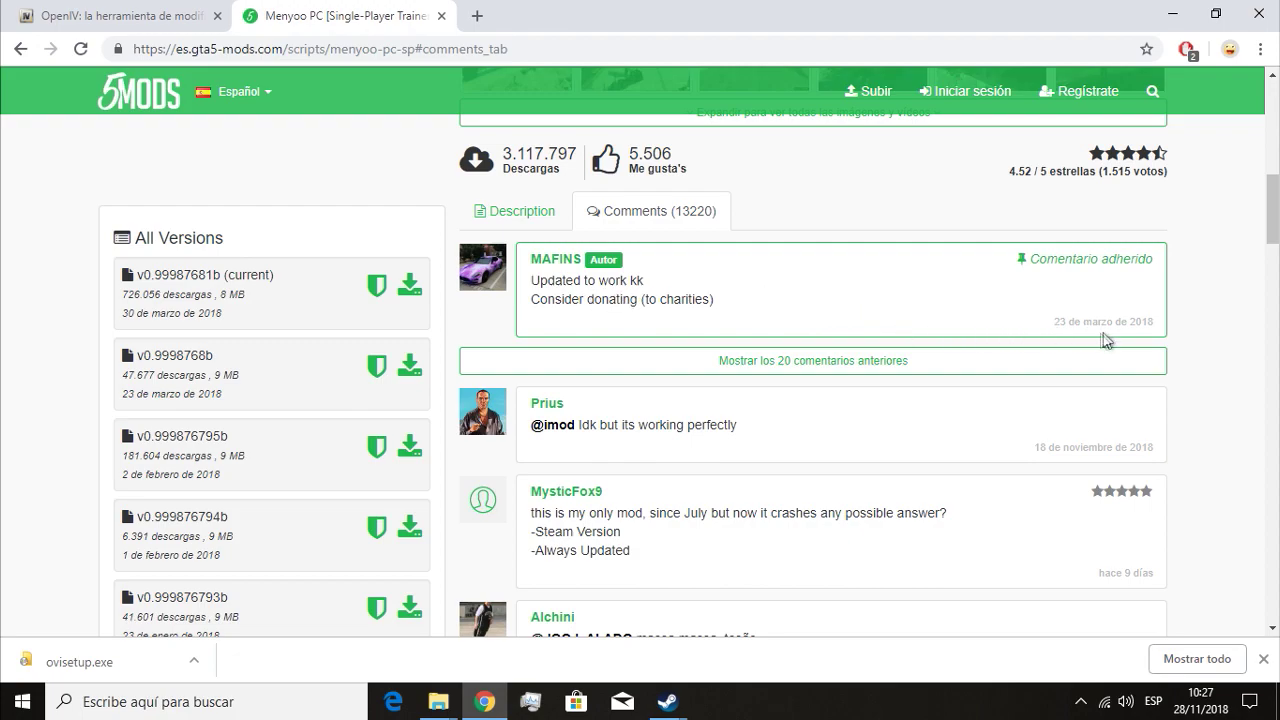
{"action": "scroll", "coordinate": [818, 361], "scroll_direction": "down", "scroll_amount": 1}
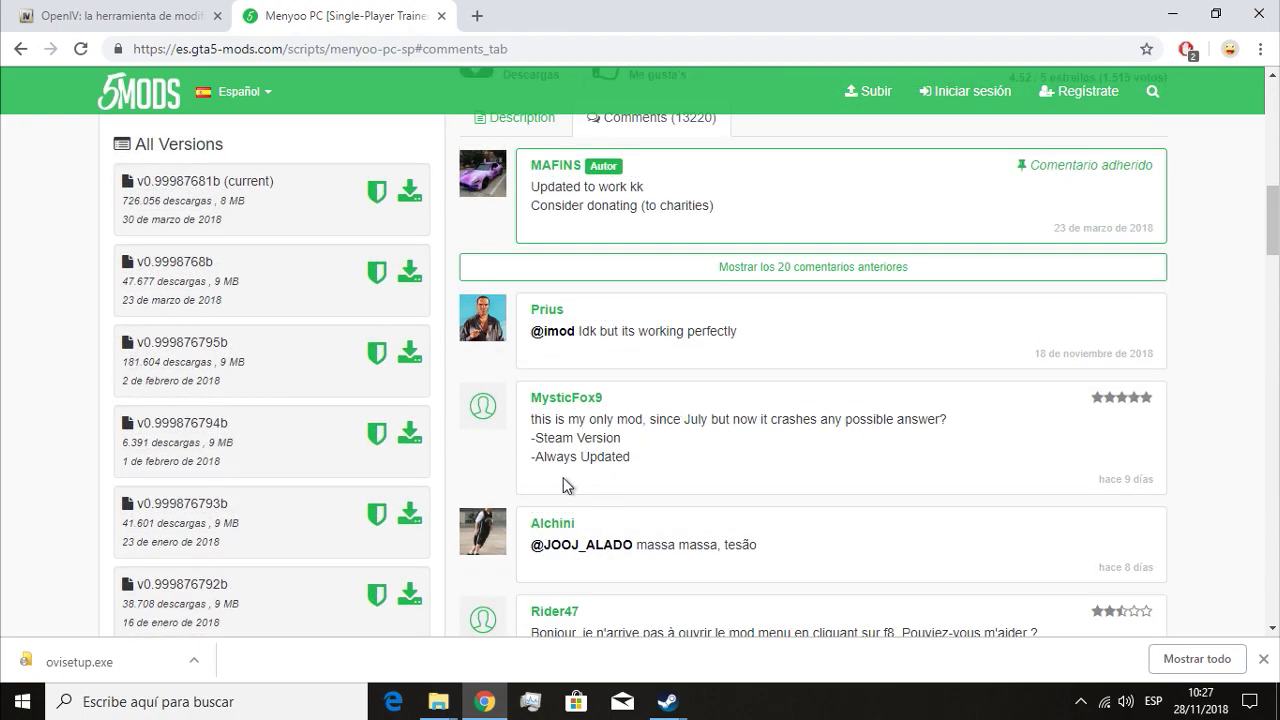
{"action": "scroll", "coordinate": [490, 493], "scroll_direction": "up", "scroll_amount": 2}
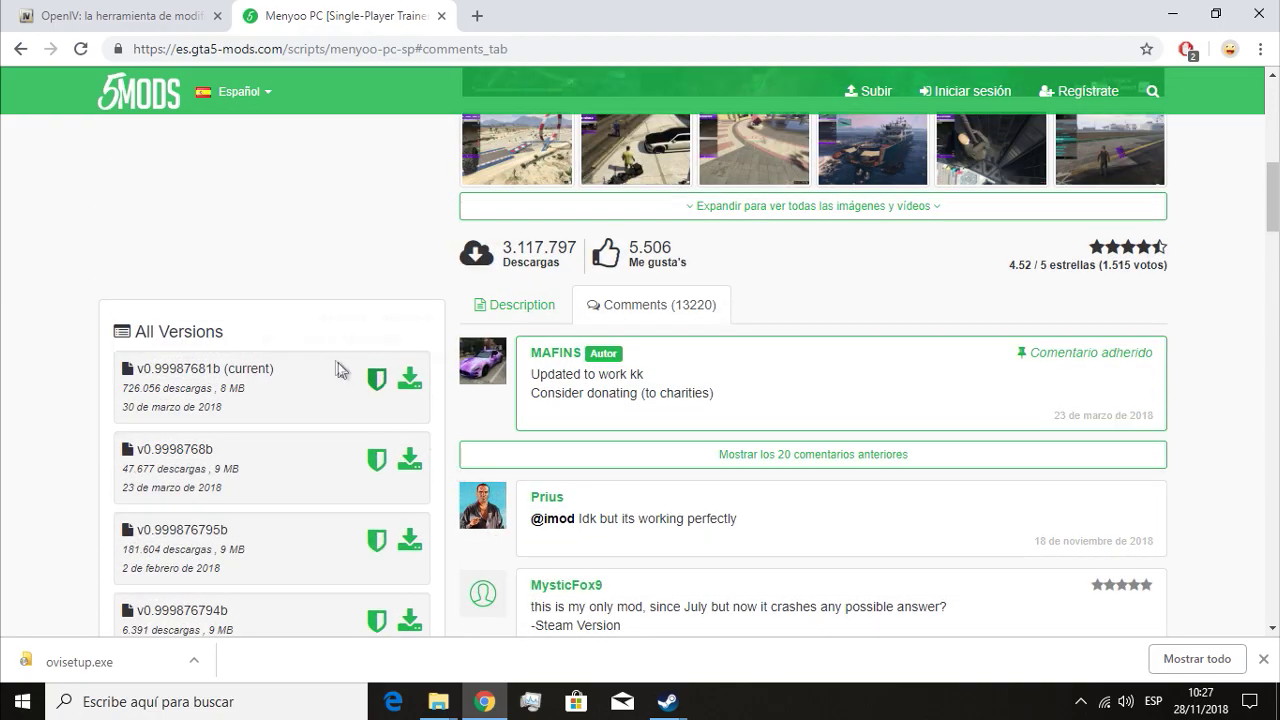
{"action": "scroll", "coordinate": [326, 364], "scroll_direction": "up", "scroll_amount": 5}
Launch the downloaded ovisetup.exe and close the duplicate File Explorer window of the common folder.
{"action": "left_click", "coordinate": [90, 661]}
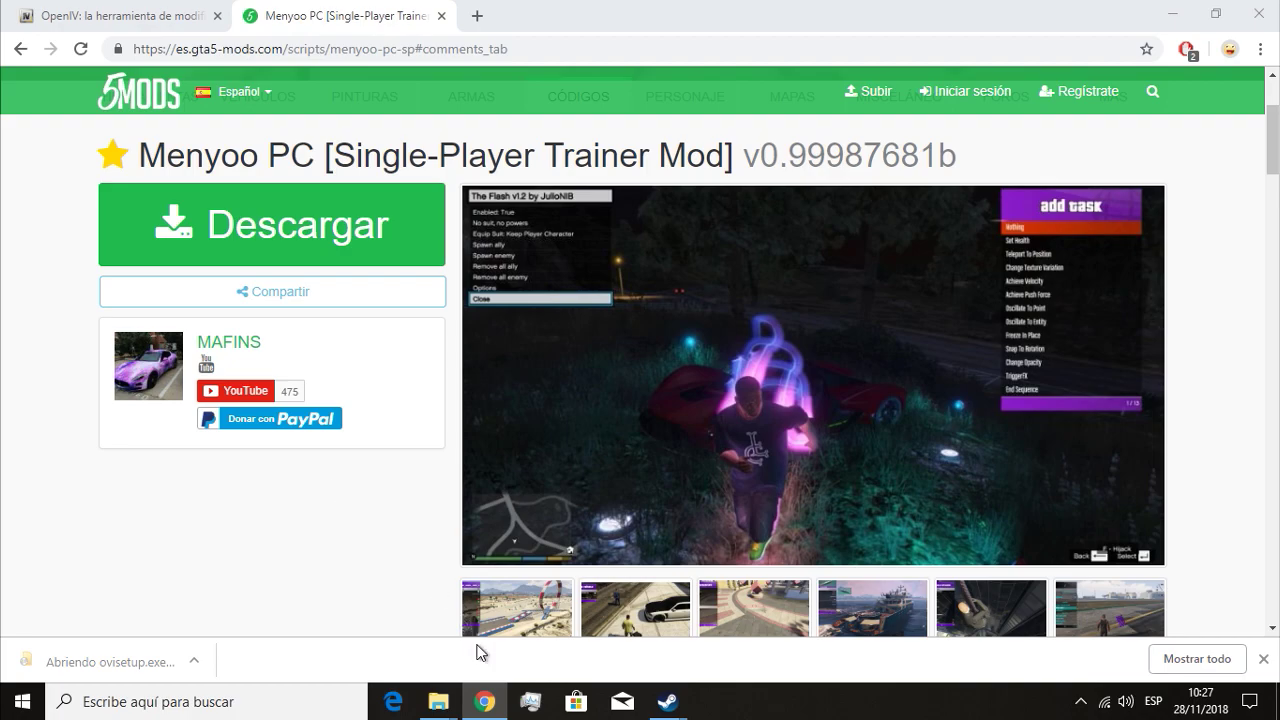
{"action": "mouse_move", "coordinate": [438, 702]}
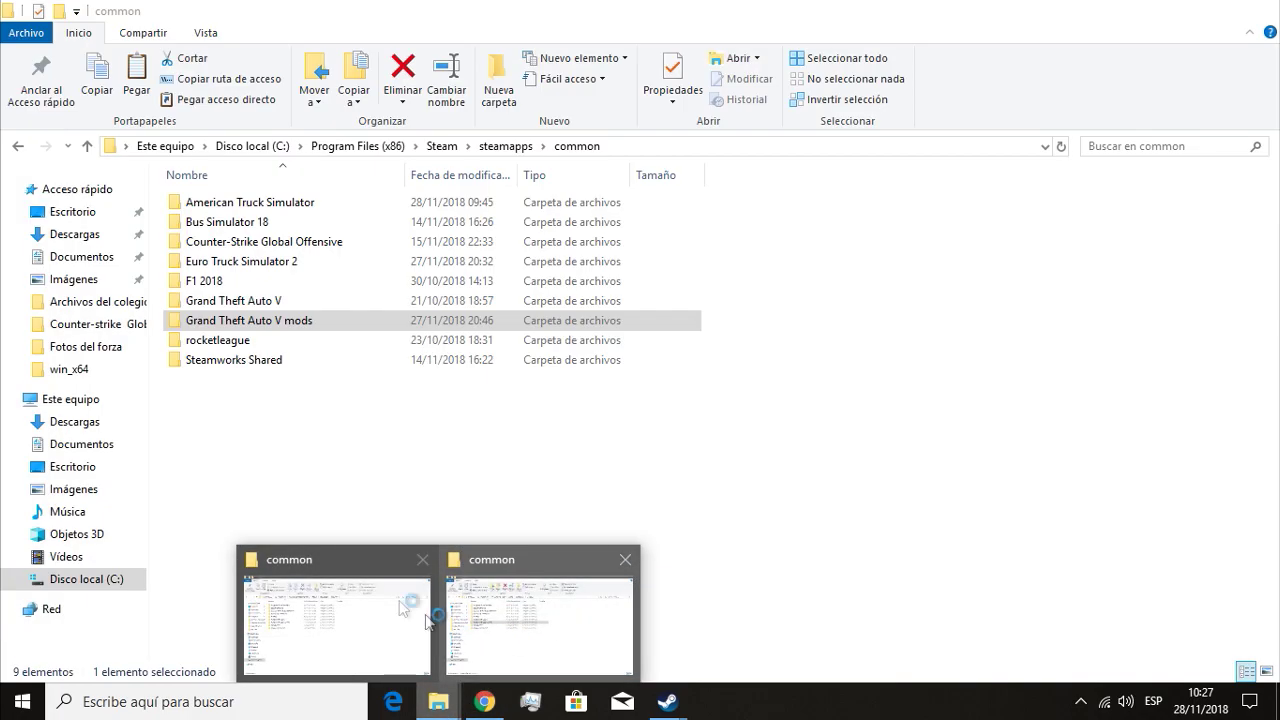
{"action": "left_click", "coordinate": [422, 559]}
{"action": "left_click", "coordinate": [453, 596]}
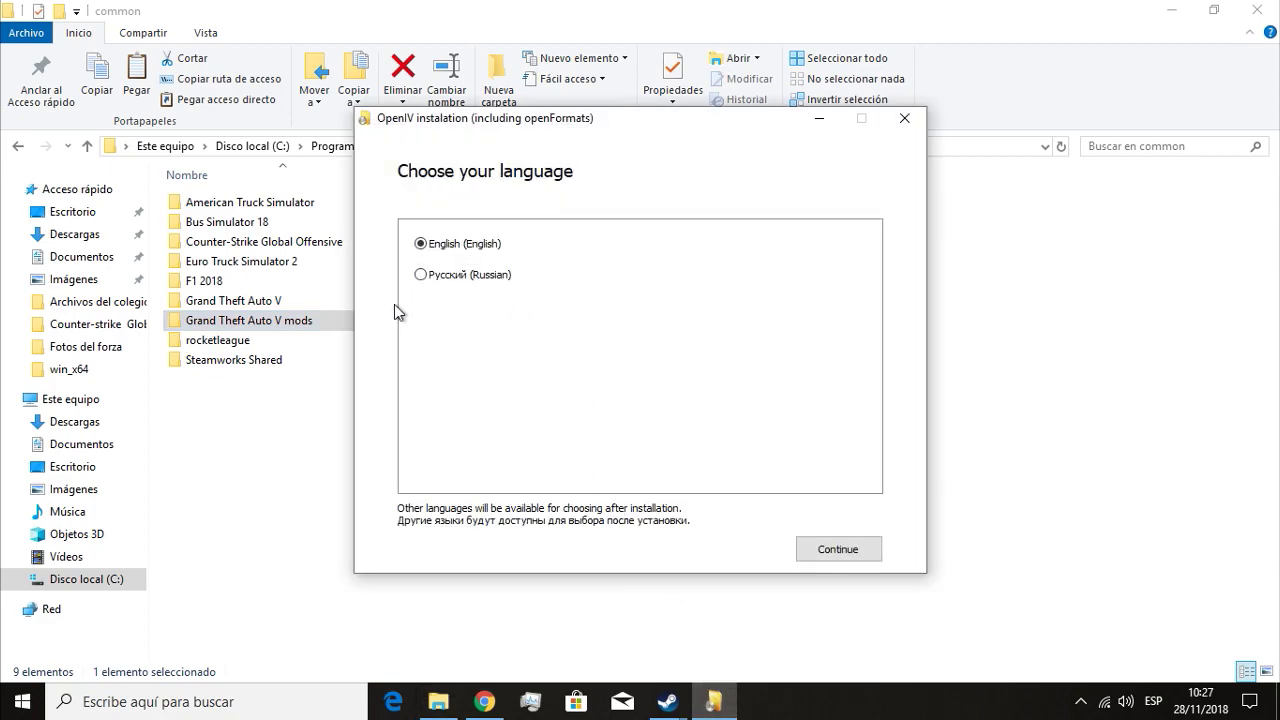
Install OpenIV on this computer with English as setup language, a desktop icon, and Run OpenIV after installation enabled.
{"action": "left_click", "coordinate": [875, 549]}
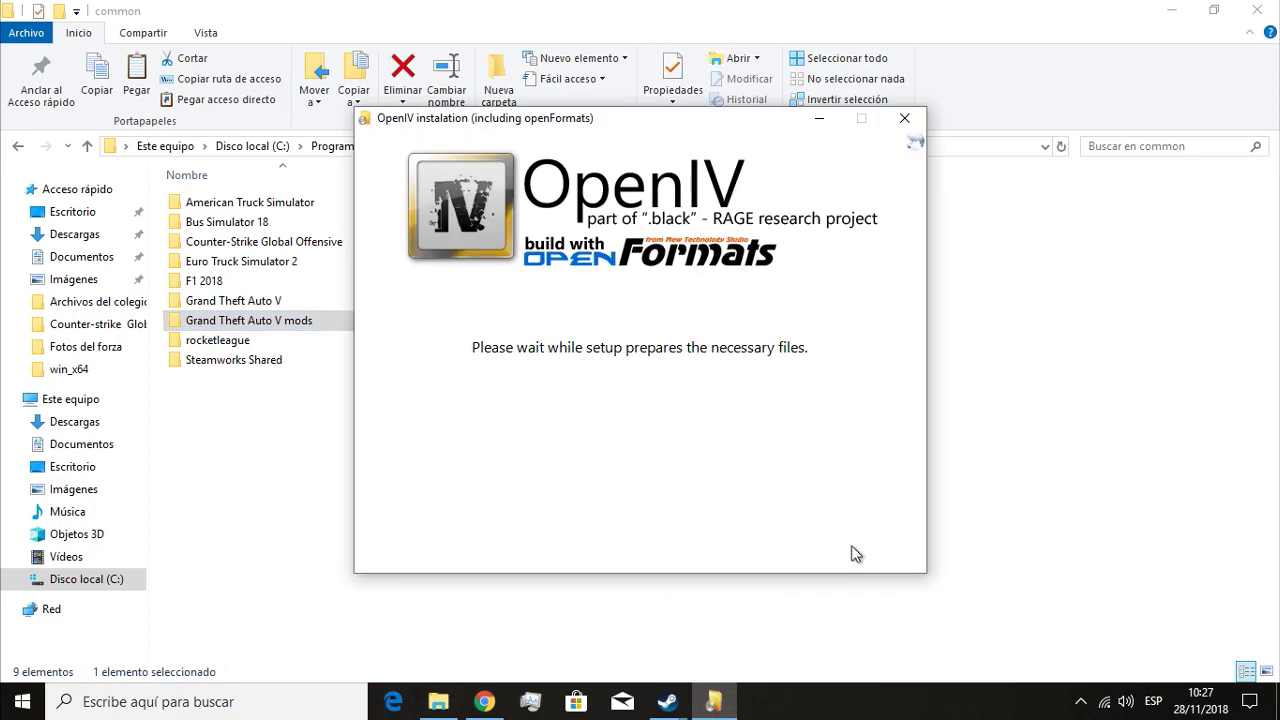
{"action": "left_click", "coordinate": [466, 536]}
{"action": "left_click", "coordinate": [841, 556]}
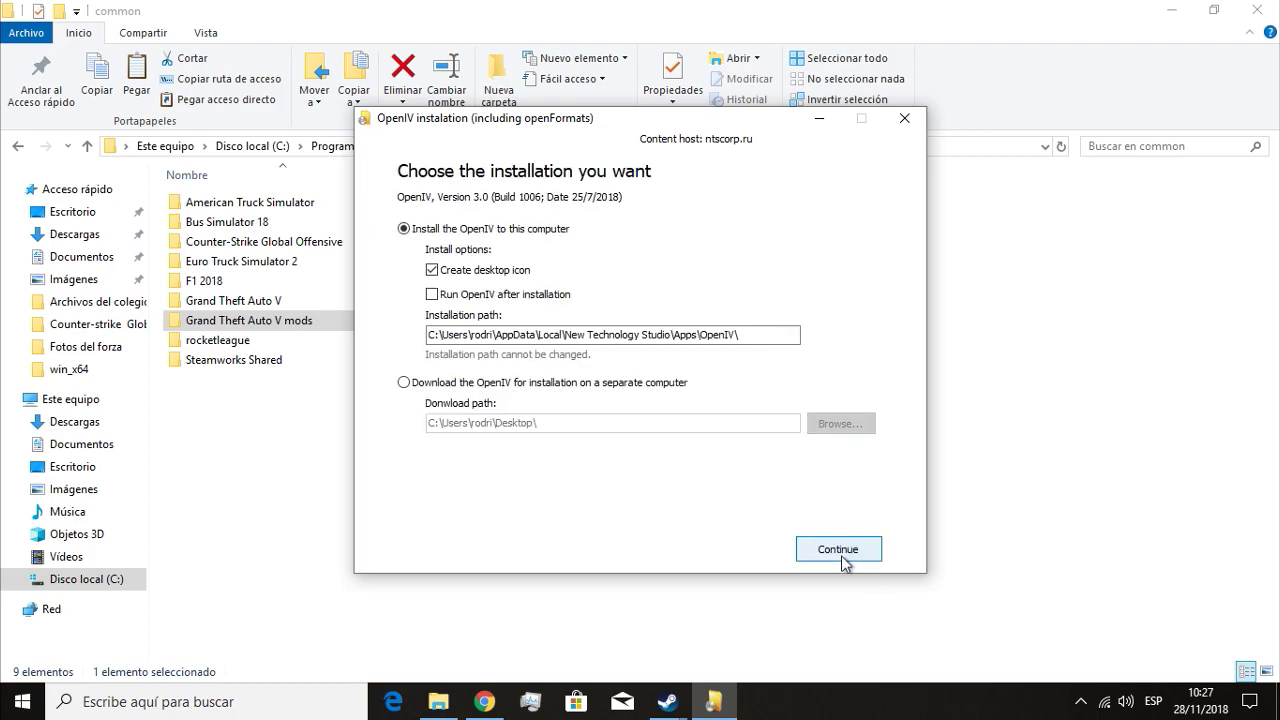
{"action": "left_click", "coordinate": [487, 299]}
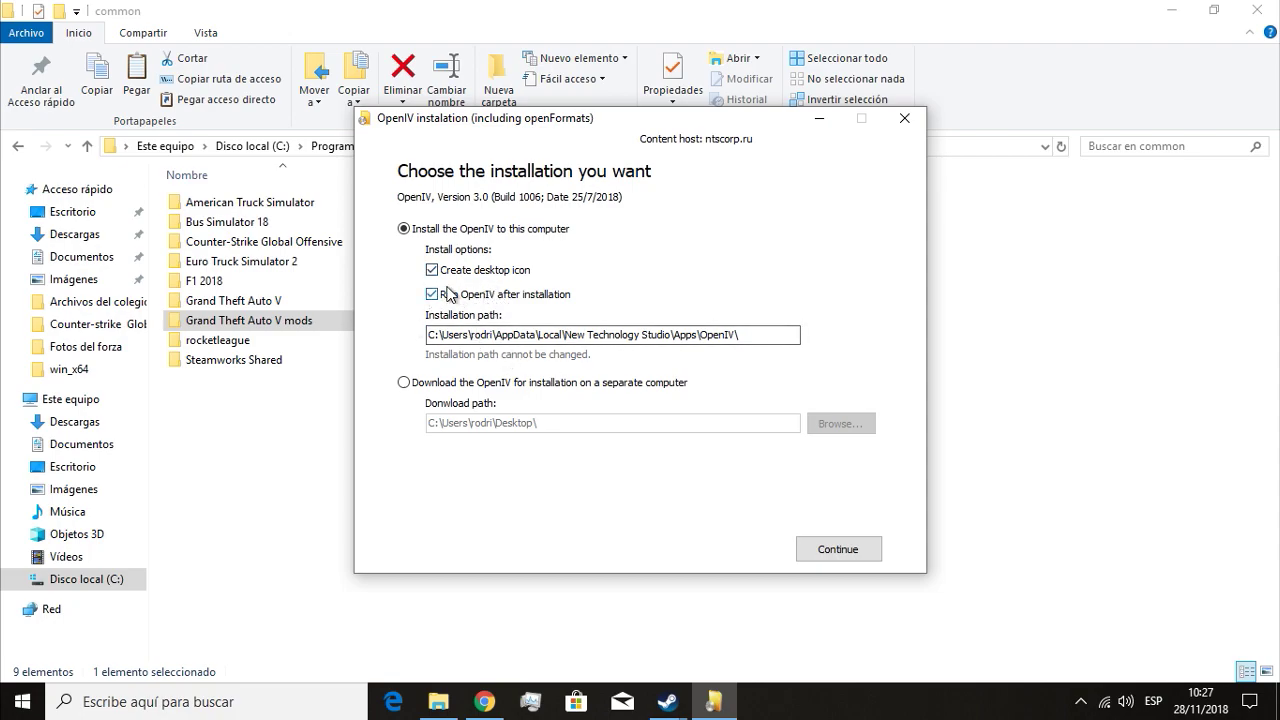
{"action": "left_click", "coordinate": [821, 552]}
Rename the Grand Theft Auto V folder in common as Grand Theft Auto V original.
{"action": "left_click", "coordinate": [624, 413]}
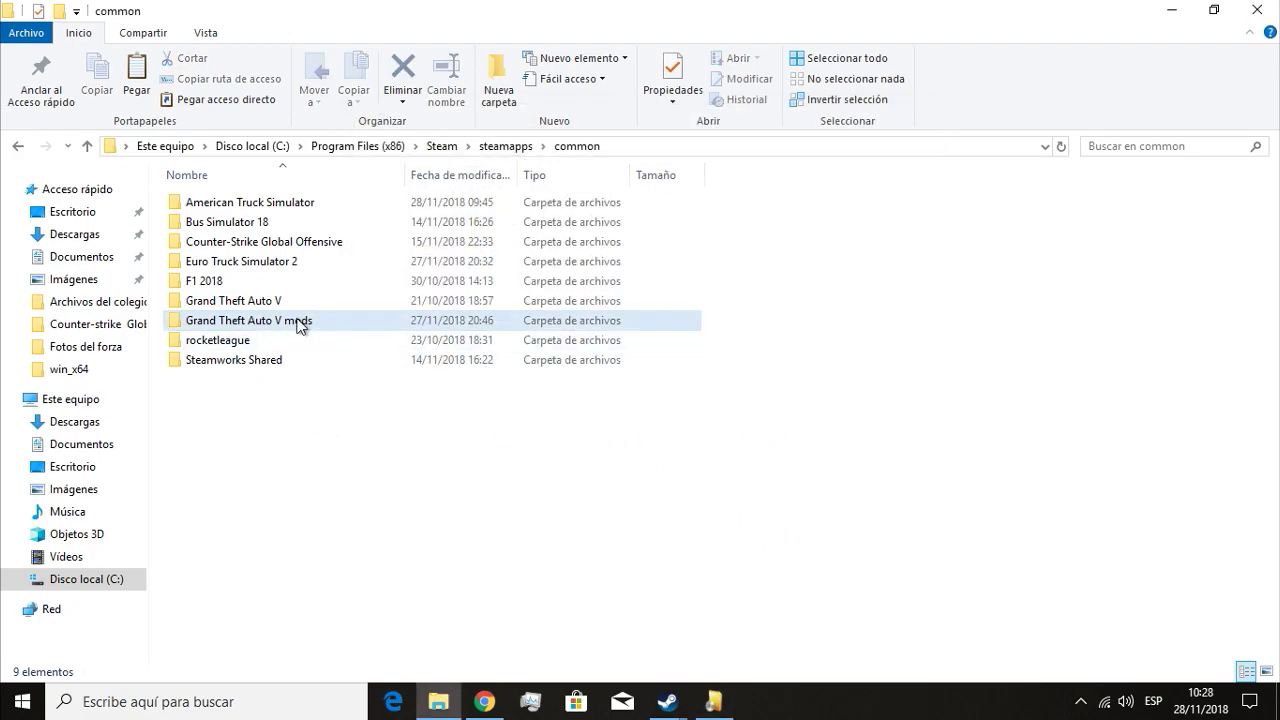
{"action": "left_click", "coordinate": [299, 303]}
{"action": "left_click", "coordinate": [285, 303]}
{"action": "key", "text": "End"}
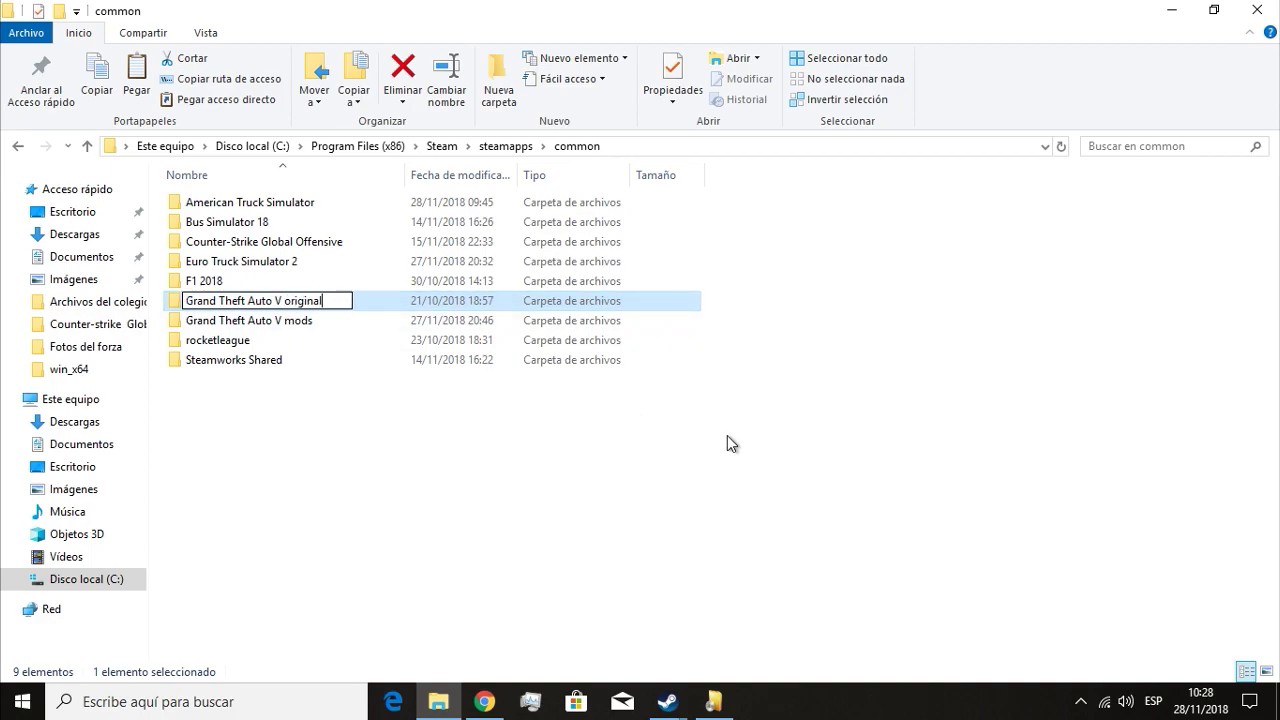
{"action": "key", "text": "Return"}
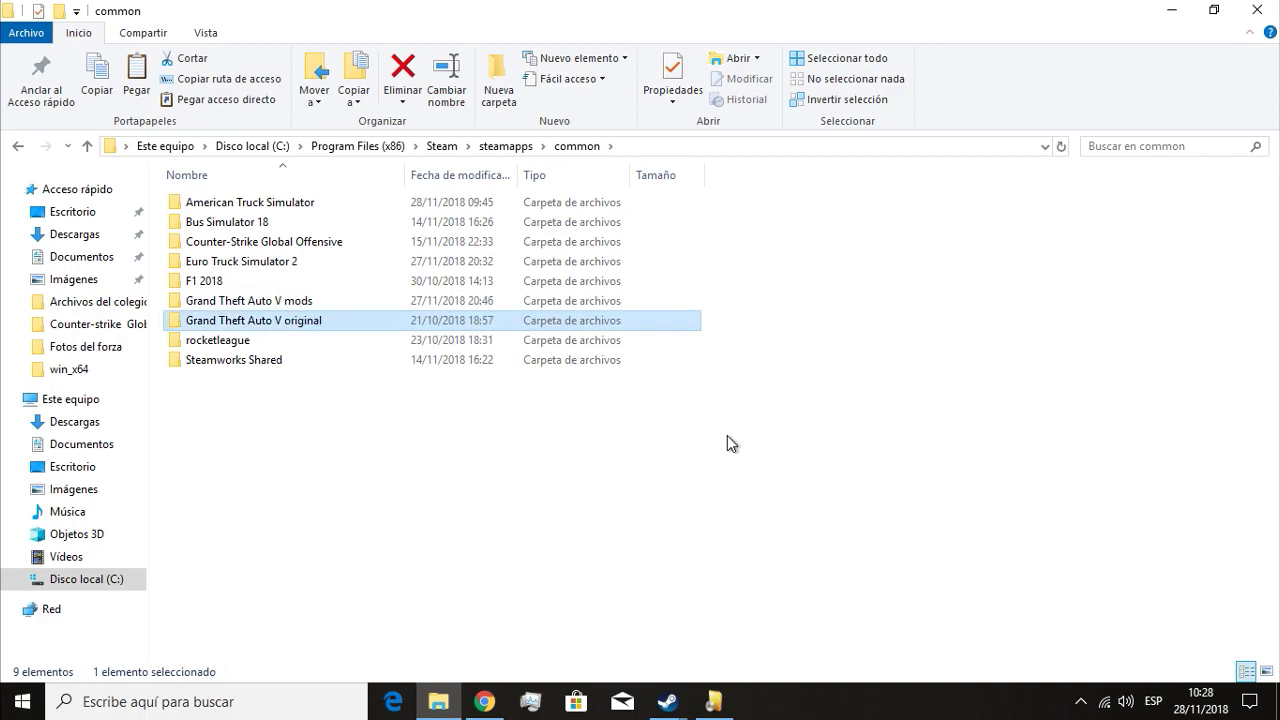
Rename the Grand Theft Auto V mods folder as Grand Theft Auto V.
{"action": "left_click", "coordinate": [317, 303]}
{"action": "left_click", "coordinate": [320, 302]}
{"action": "left_click", "coordinate": [323, 300]}
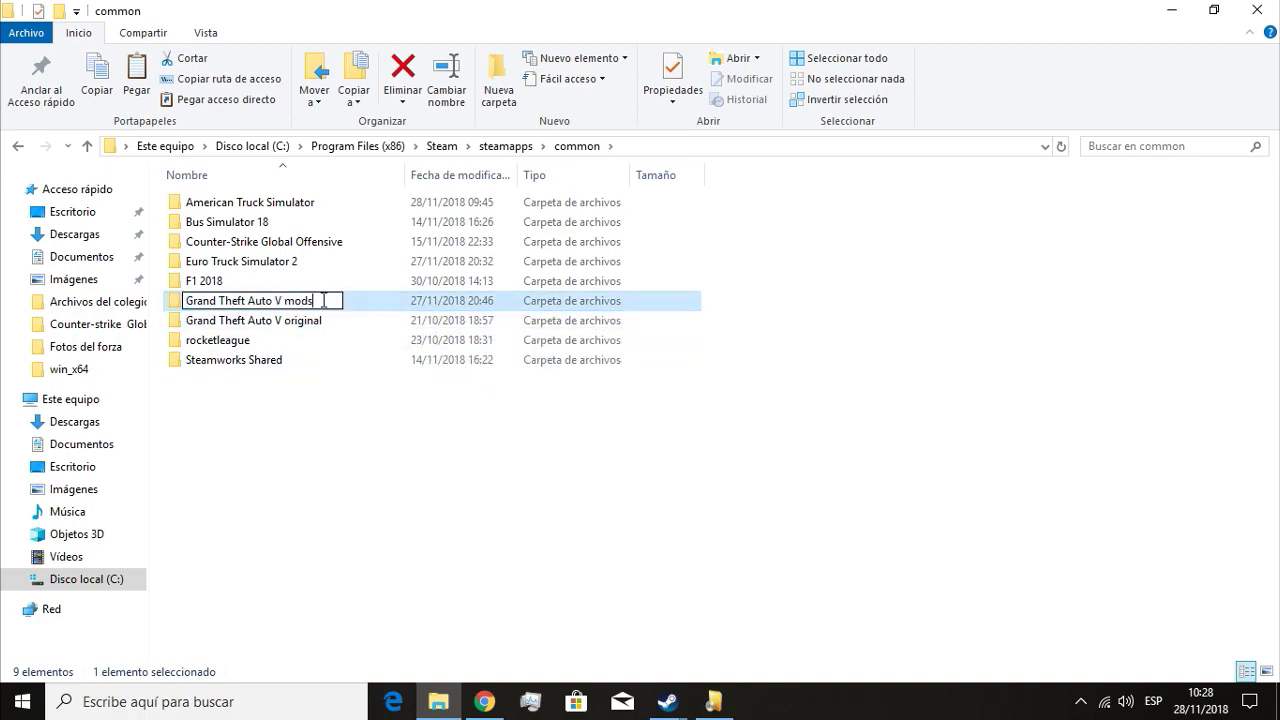
{"action": "key", "text": "Return"}
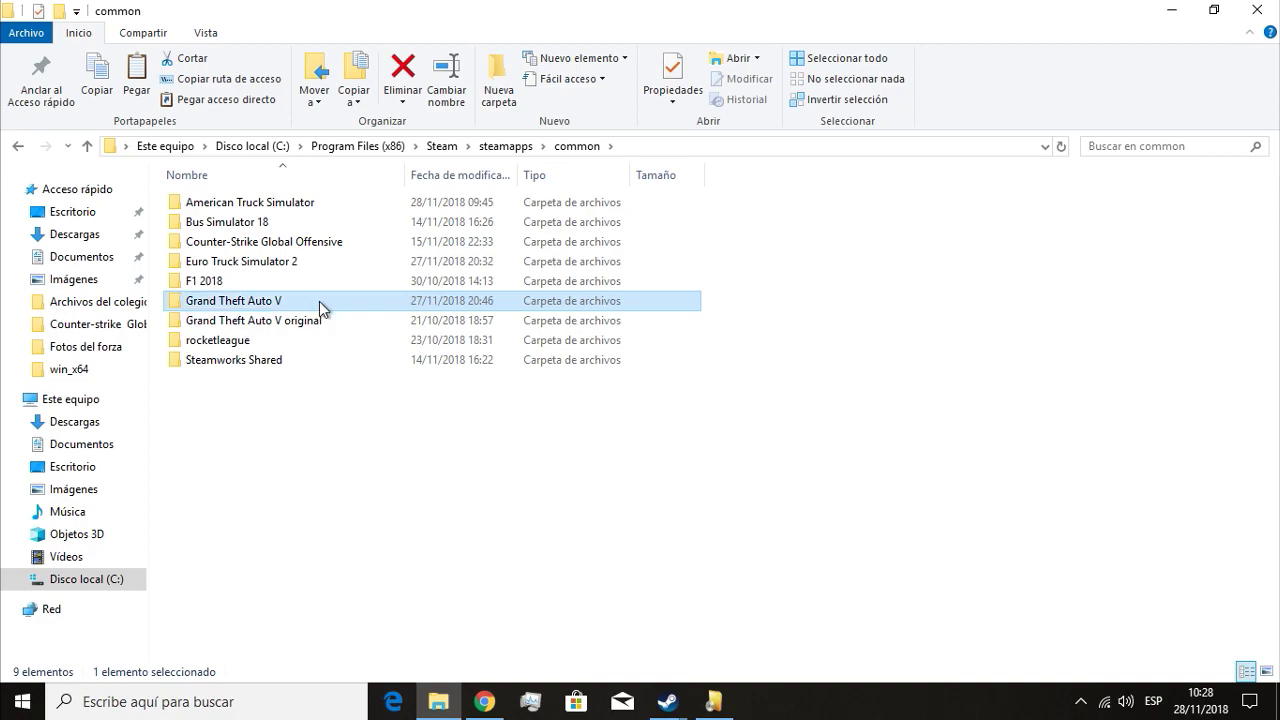
Look inside the renamed Grand Theft Auto V folder and return to the common folder.
{"action": "left_click", "coordinate": [278, 321]}
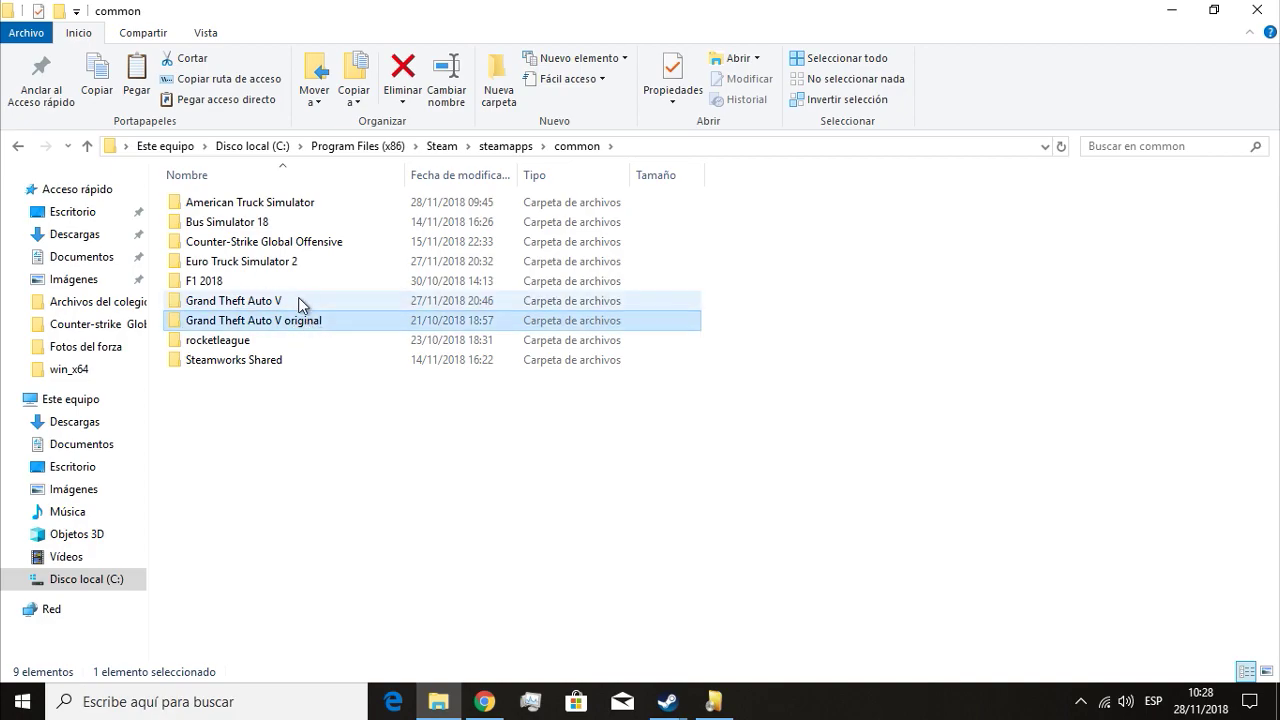
{"action": "double_click", "coordinate": [299, 299]}
{"action": "left_click", "coordinate": [14, 150]}
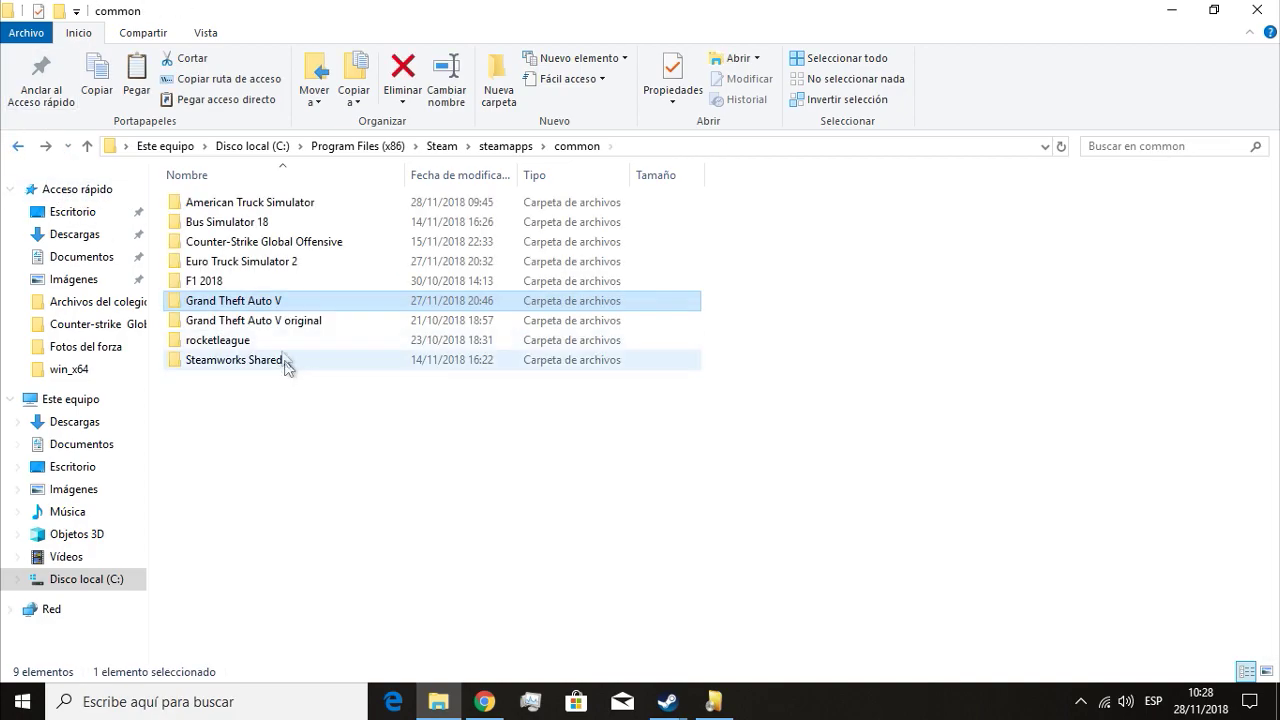
Choose Grand Theft Auto V for Windows in OpenIV and open the folder selection for the game location.
{"action": "left_click", "coordinate": [714, 701]}
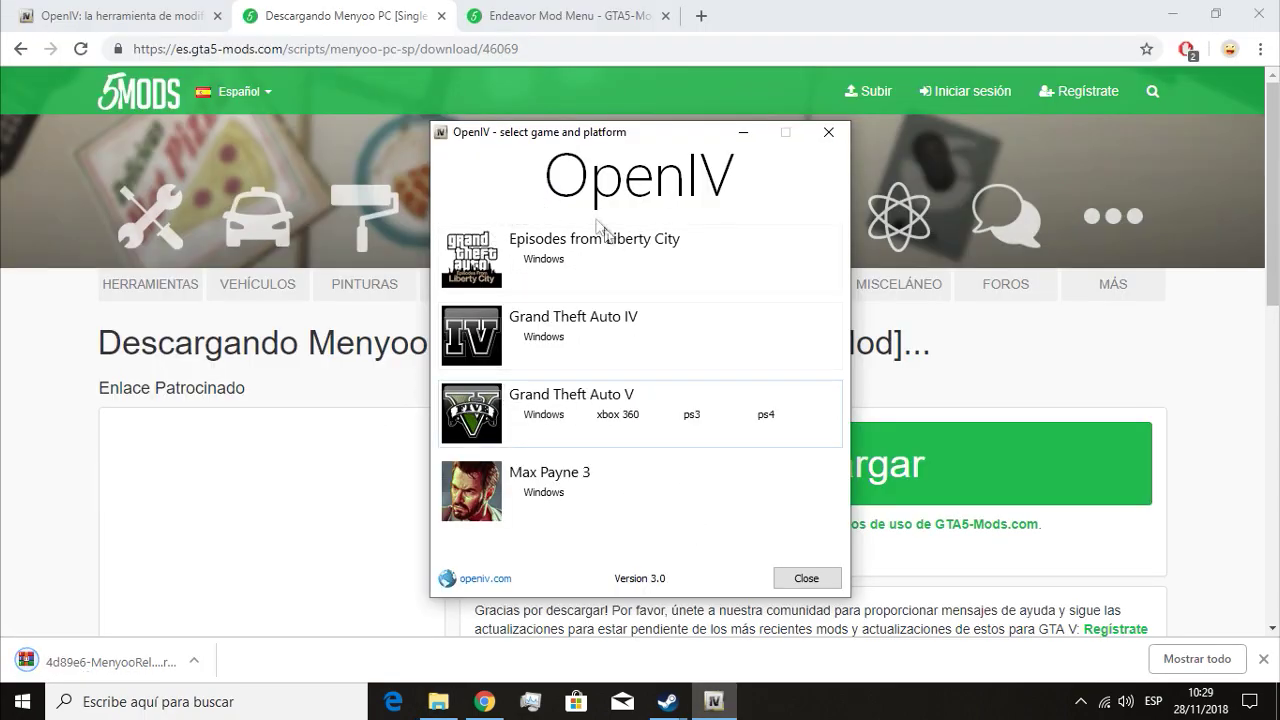
{"action": "left_click", "coordinate": [545, 415]}
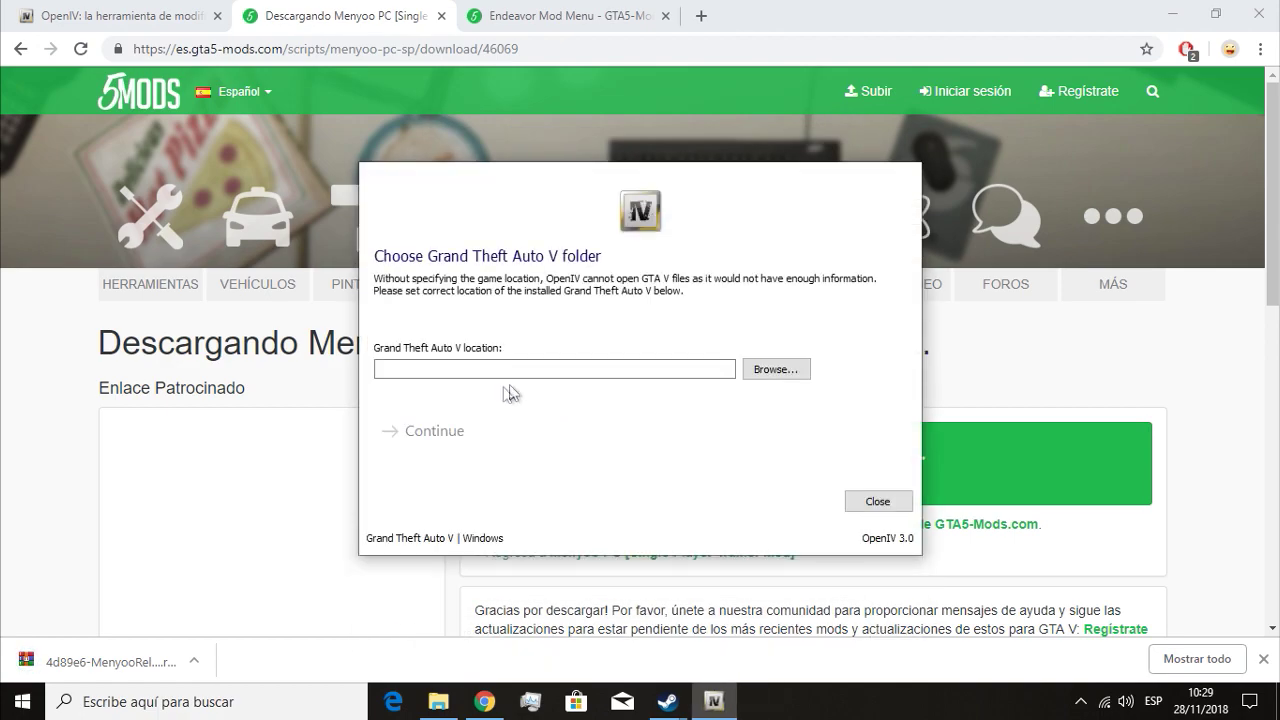
{"action": "left_click", "coordinate": [759, 369]}
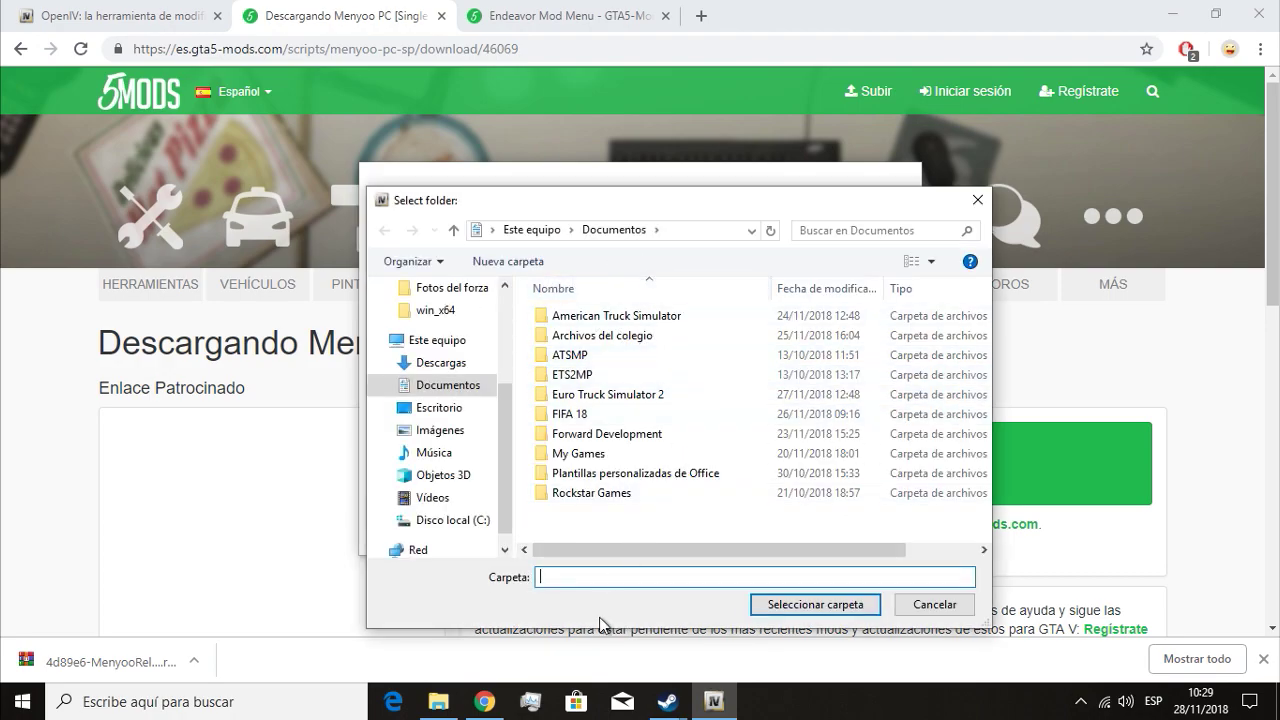
Cancel the game folder selection and copy the path of the common folder from File Explorer.
{"action": "left_click", "coordinate": [978, 199]}
{"action": "left_click", "coordinate": [438, 701]}
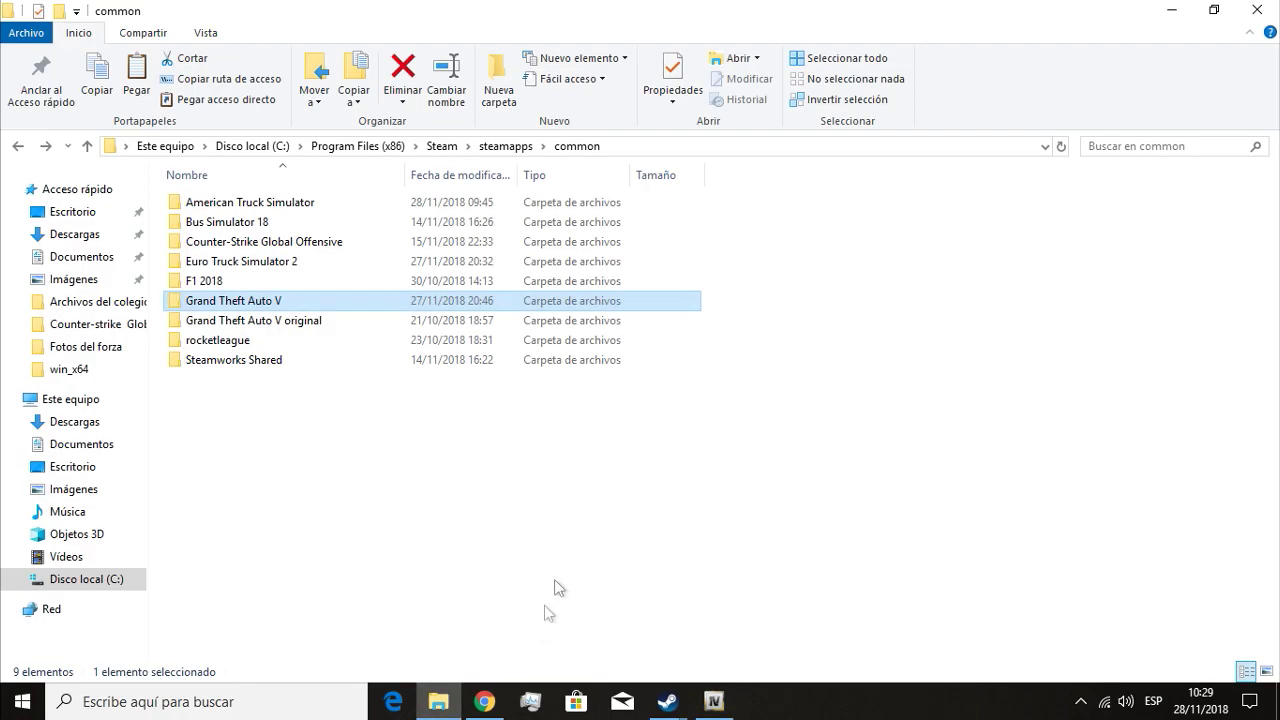
{"action": "left_click", "coordinate": [612, 147]}
{"action": "key", "text": "ctrl+c"}
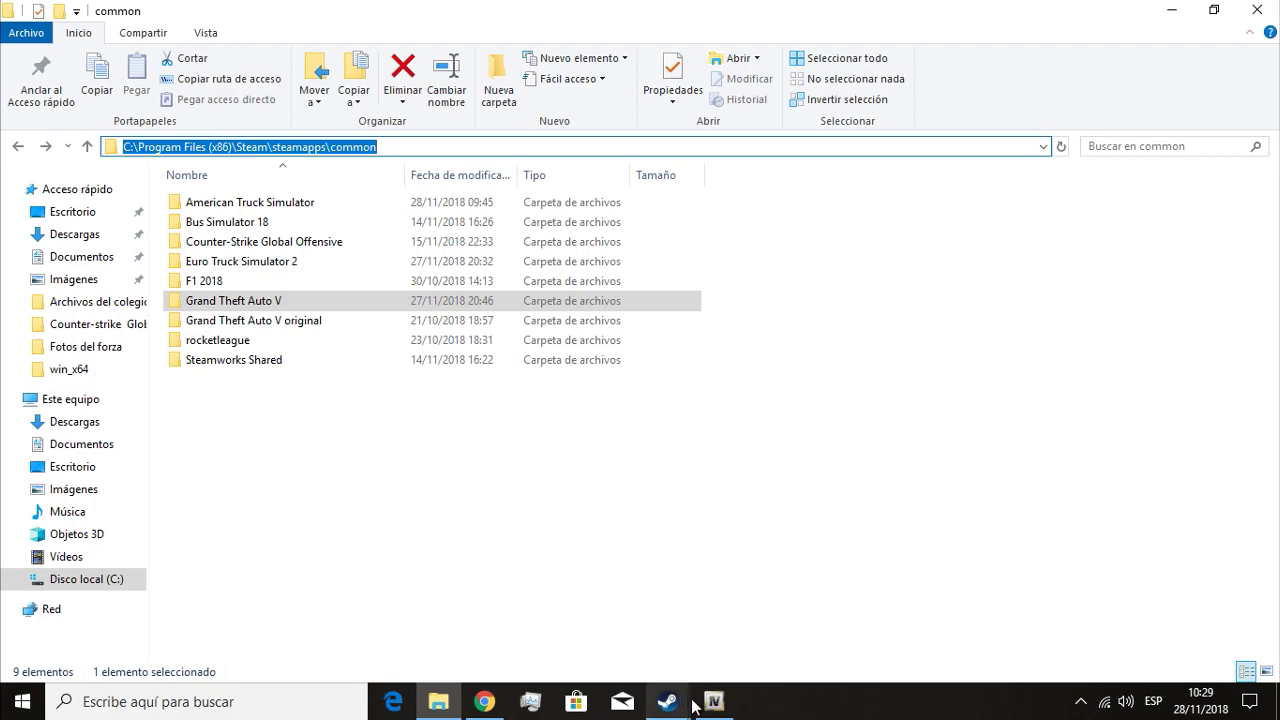
Set the game location in OpenIV to the Grand Theft Auto V folder, using the copied common path.
{"action": "left_click", "coordinate": [711, 702]}
{"action": "left_click", "coordinate": [653, 369]}
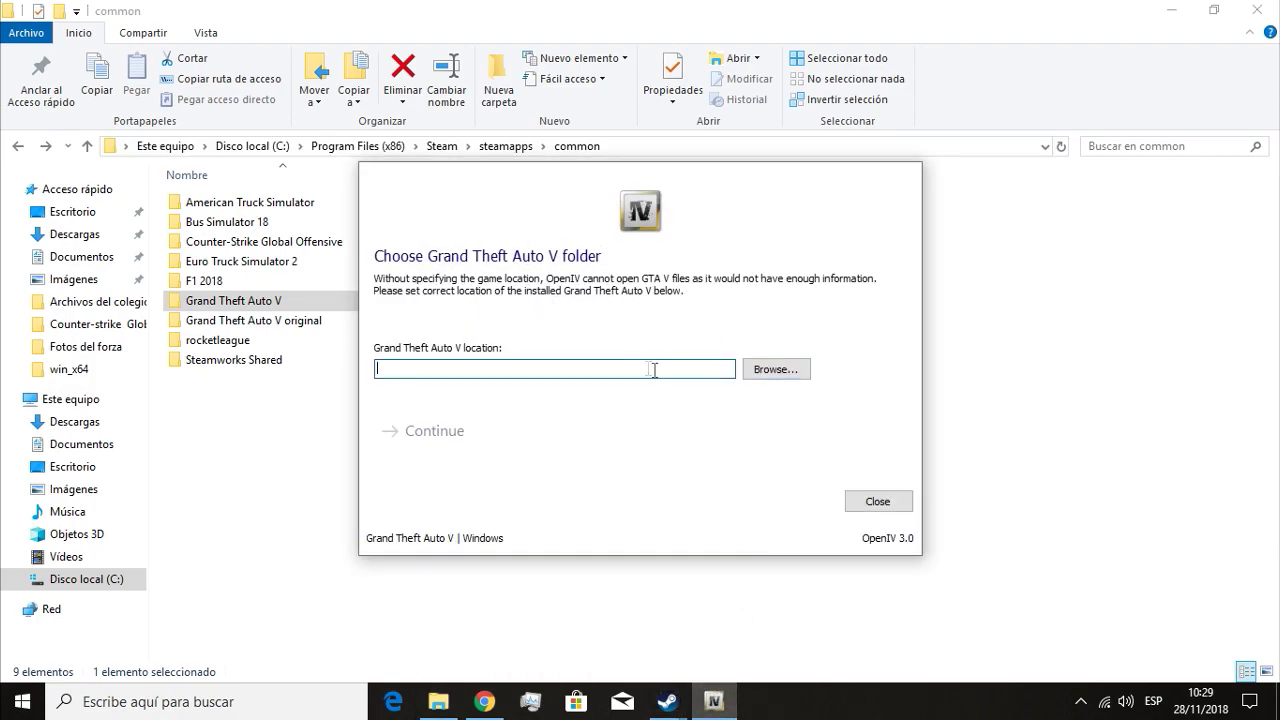
{"action": "left_click", "coordinate": [753, 369]}
{"action": "left_click", "coordinate": [608, 230]}
{"action": "key", "text": "ctrl+v"}
{"action": "key", "text": "Return"}
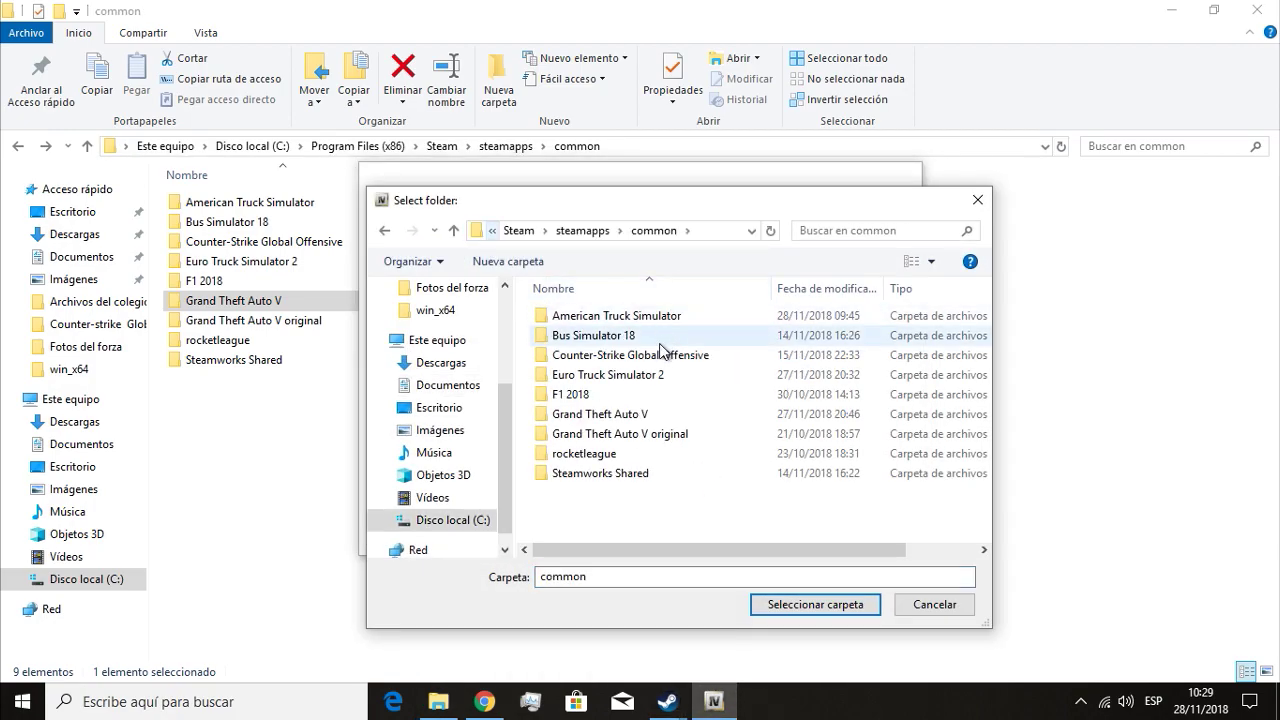
{"action": "double_click", "coordinate": [627, 414]}
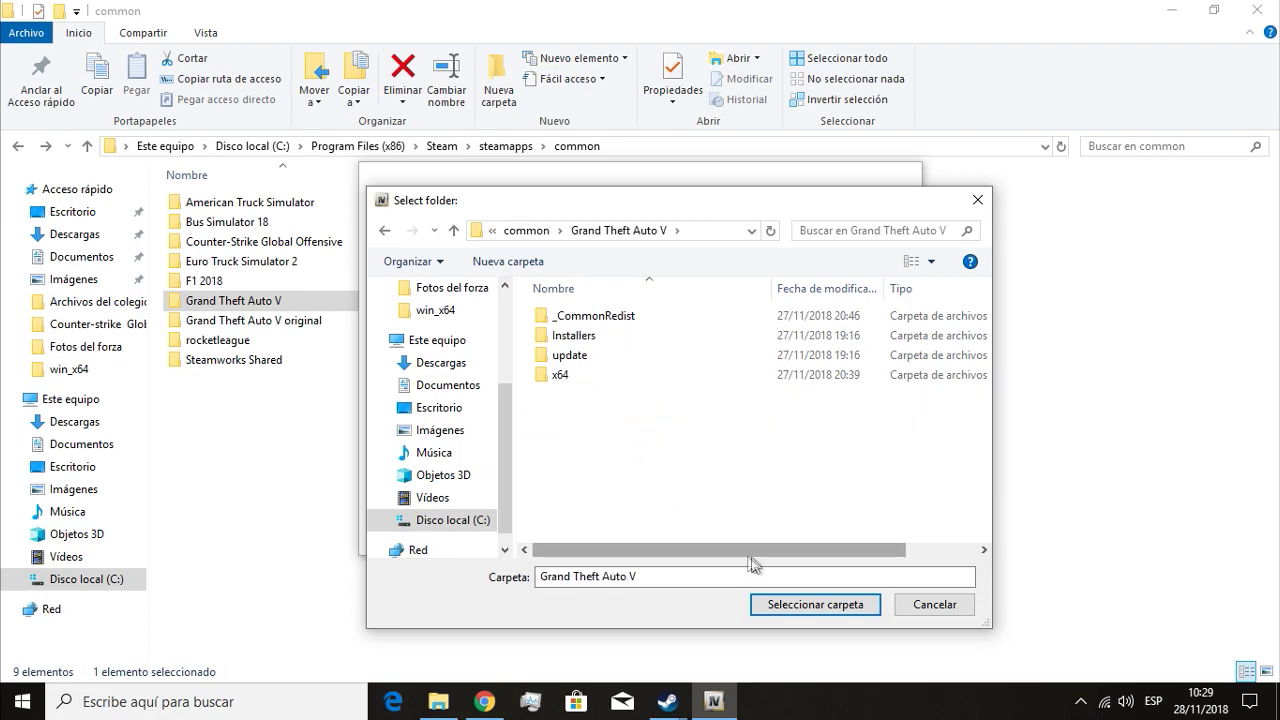
{"action": "left_click", "coordinate": [777, 605]}
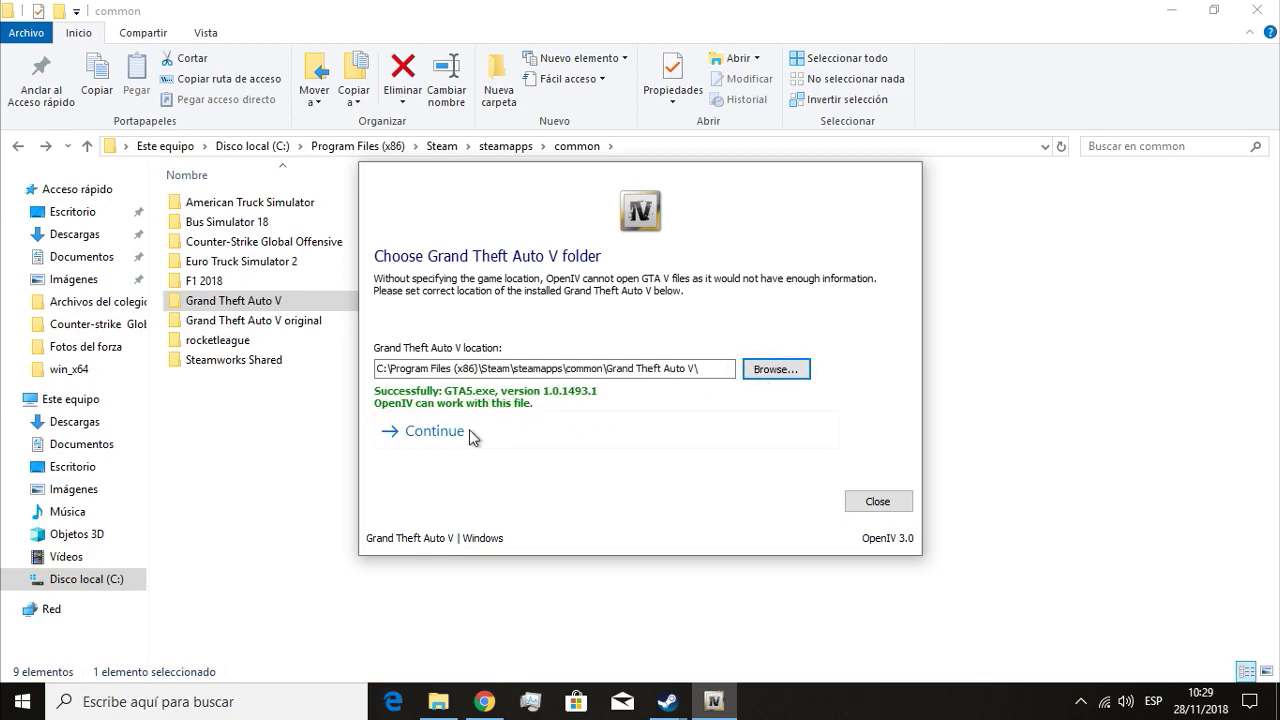
Finish the OpenIV setup for the chosen game folder and decline the welcome video, with the main window maximized.
{"action": "left_click", "coordinate": [442, 432]}
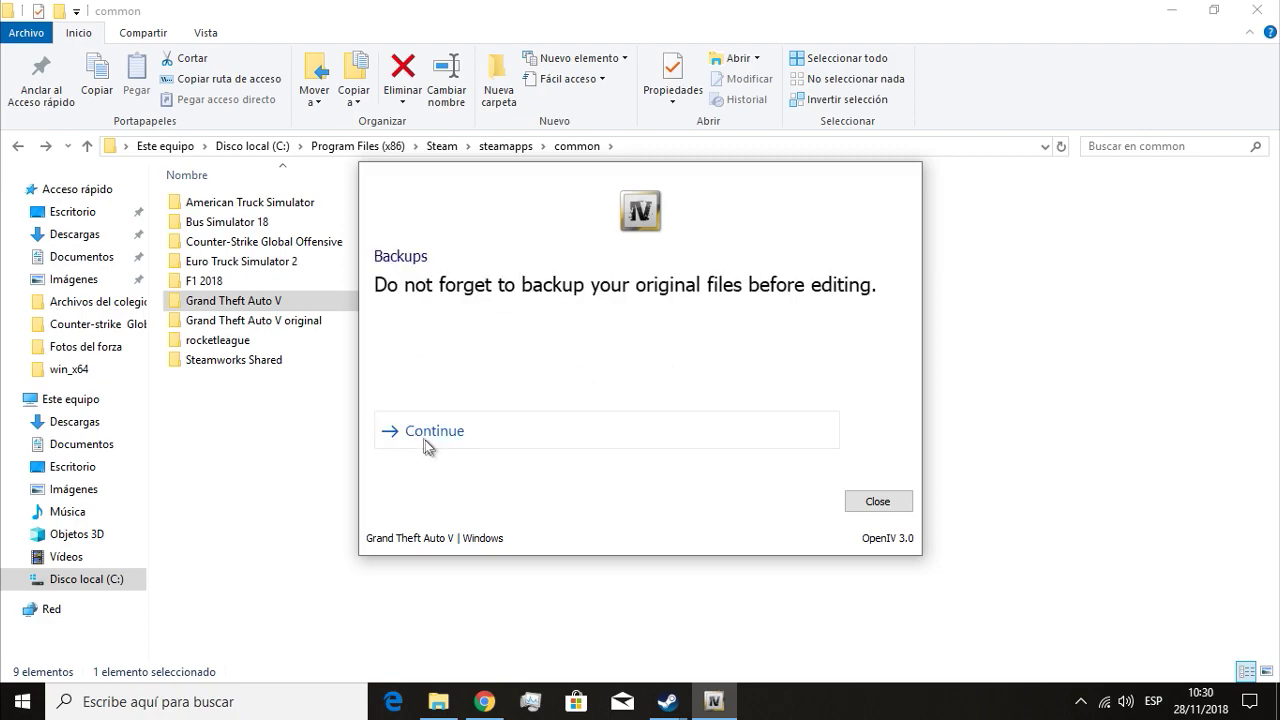
{"action": "left_click", "coordinate": [422, 432]}
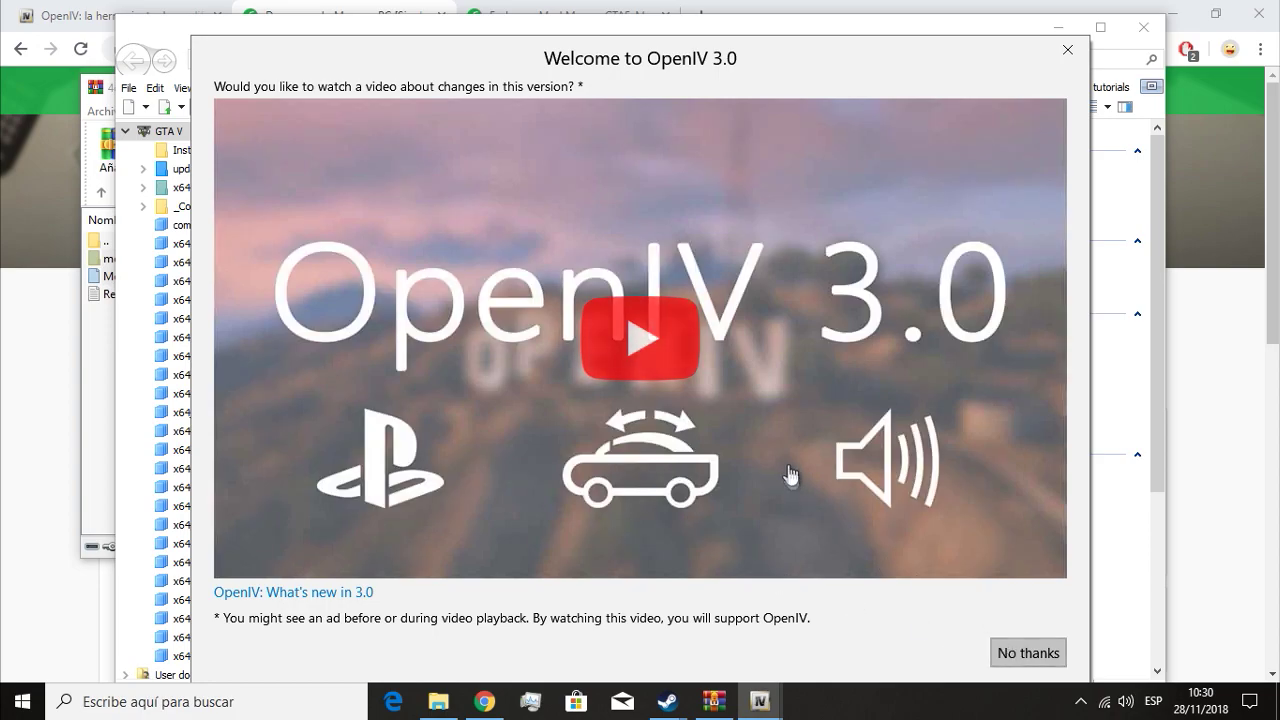
{"action": "left_click", "coordinate": [1033, 653]}
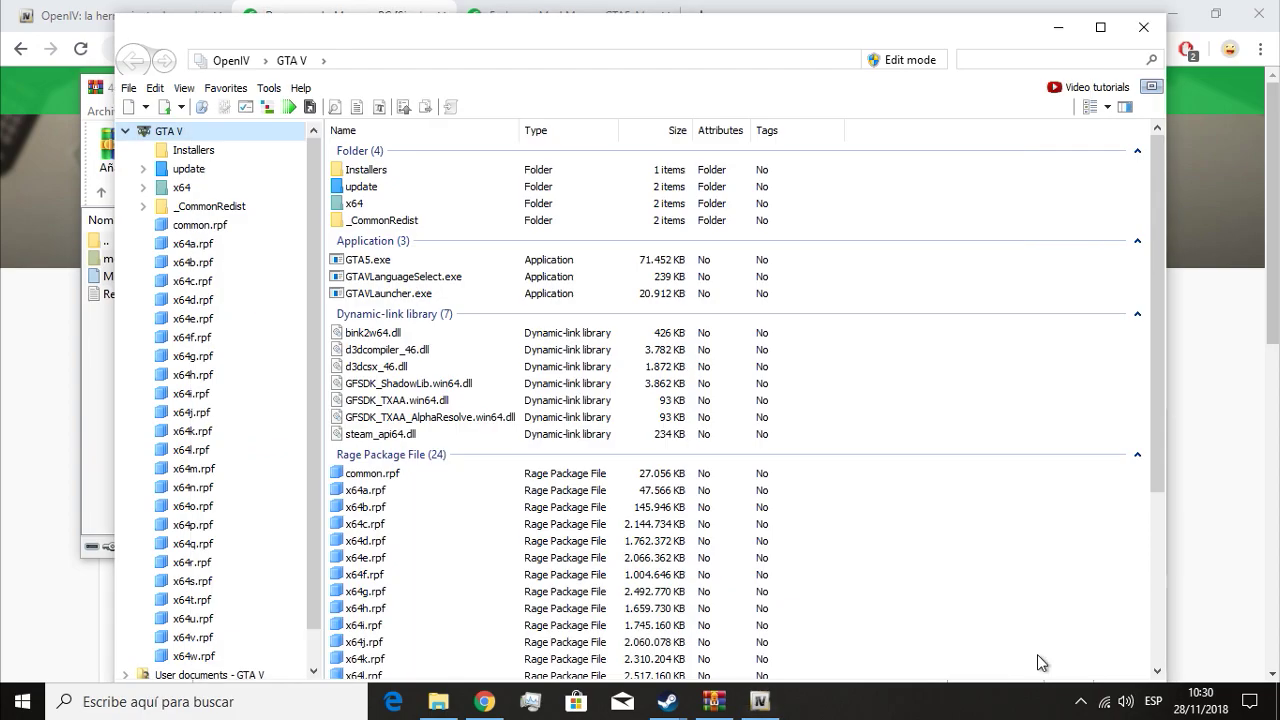
{"action": "left_click", "coordinate": [1100, 27]}
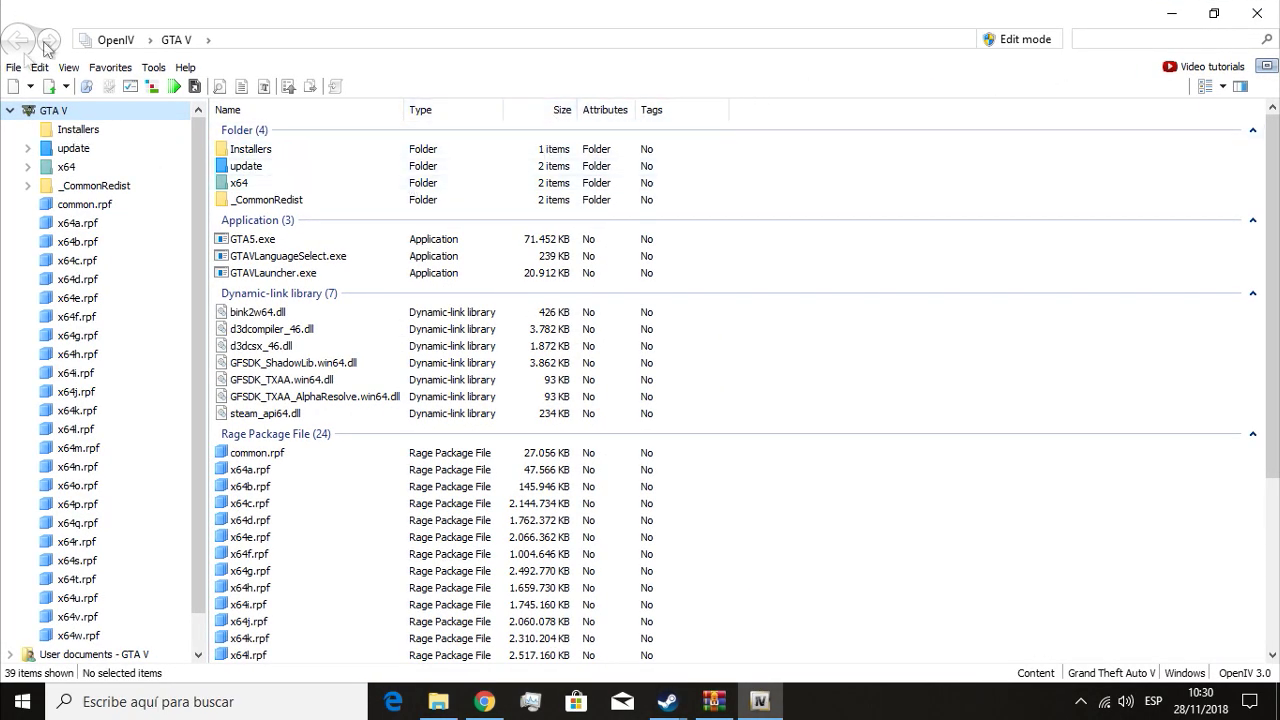
Enable edit mode for GTA V and open the ASI Manager.
{"action": "left_click", "coordinate": [1025, 42]}
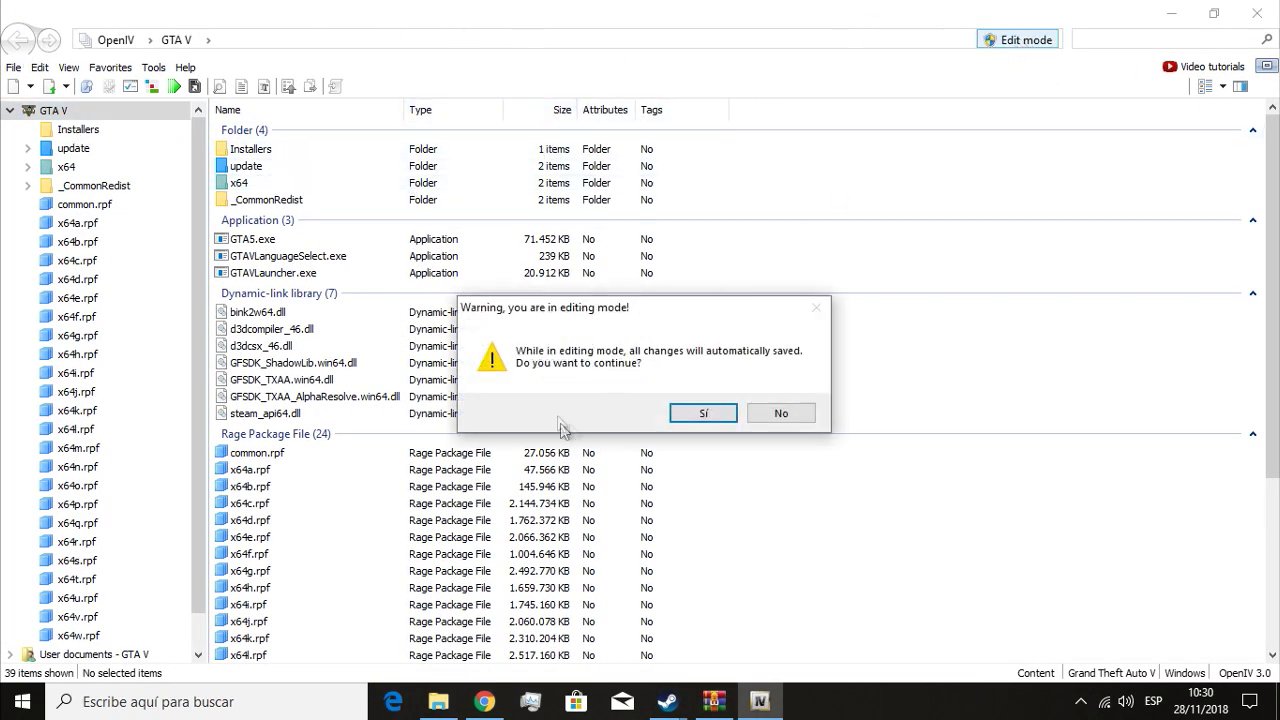
{"action": "left_click", "coordinate": [704, 414]}
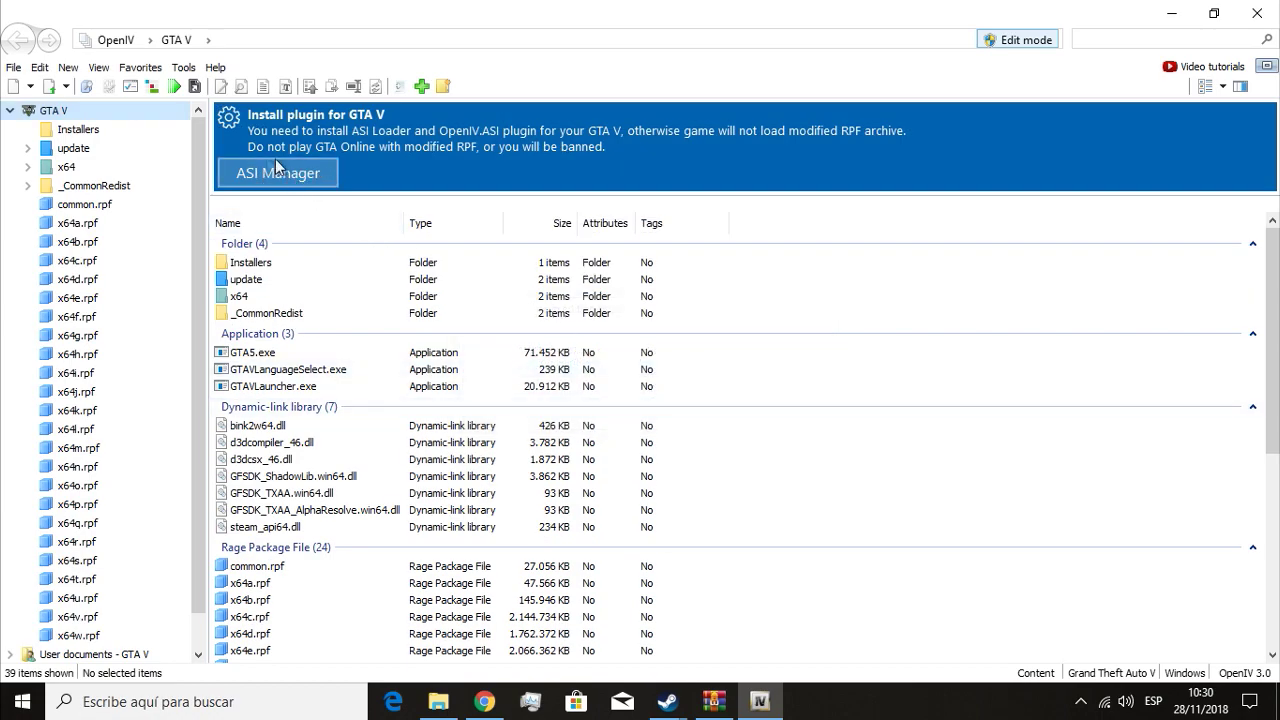
{"action": "left_click", "coordinate": [310, 178]}
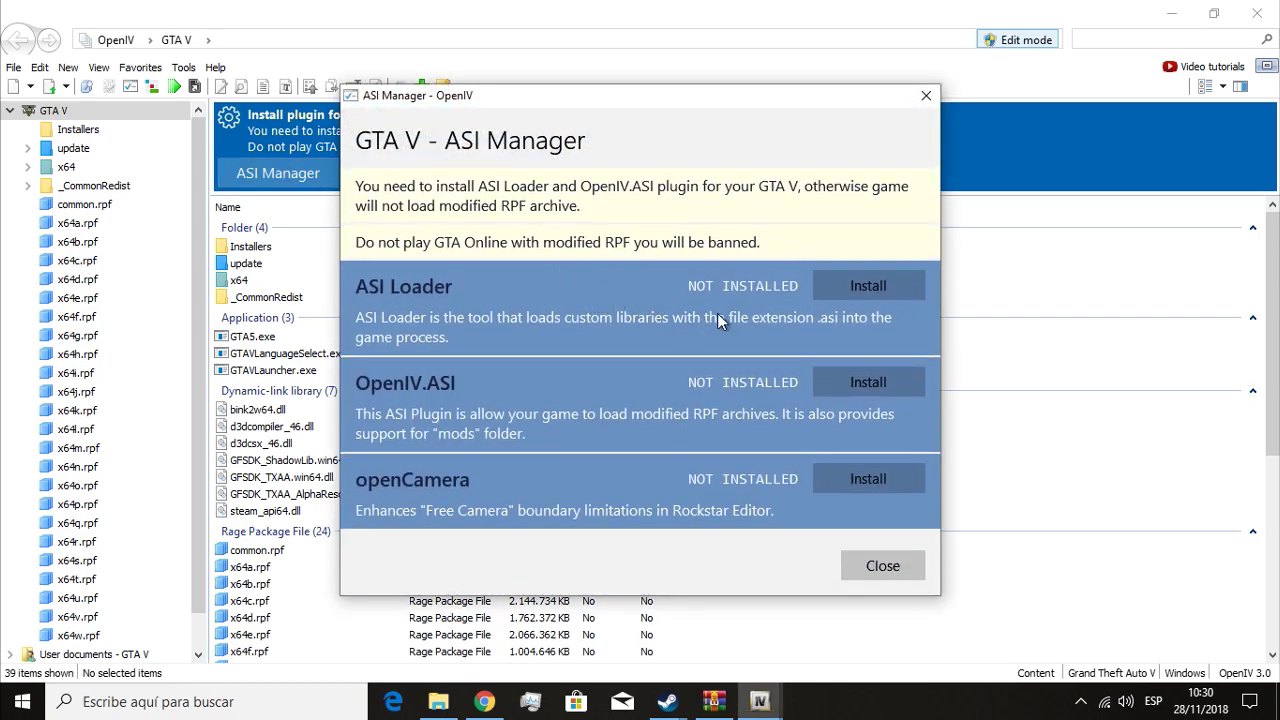
Install ASI Loader, OpenIV.ASI and openCamera, creating a mods folder with edit mode allowed only for archives inside it.
{"action": "left_click", "coordinate": [866, 286]}
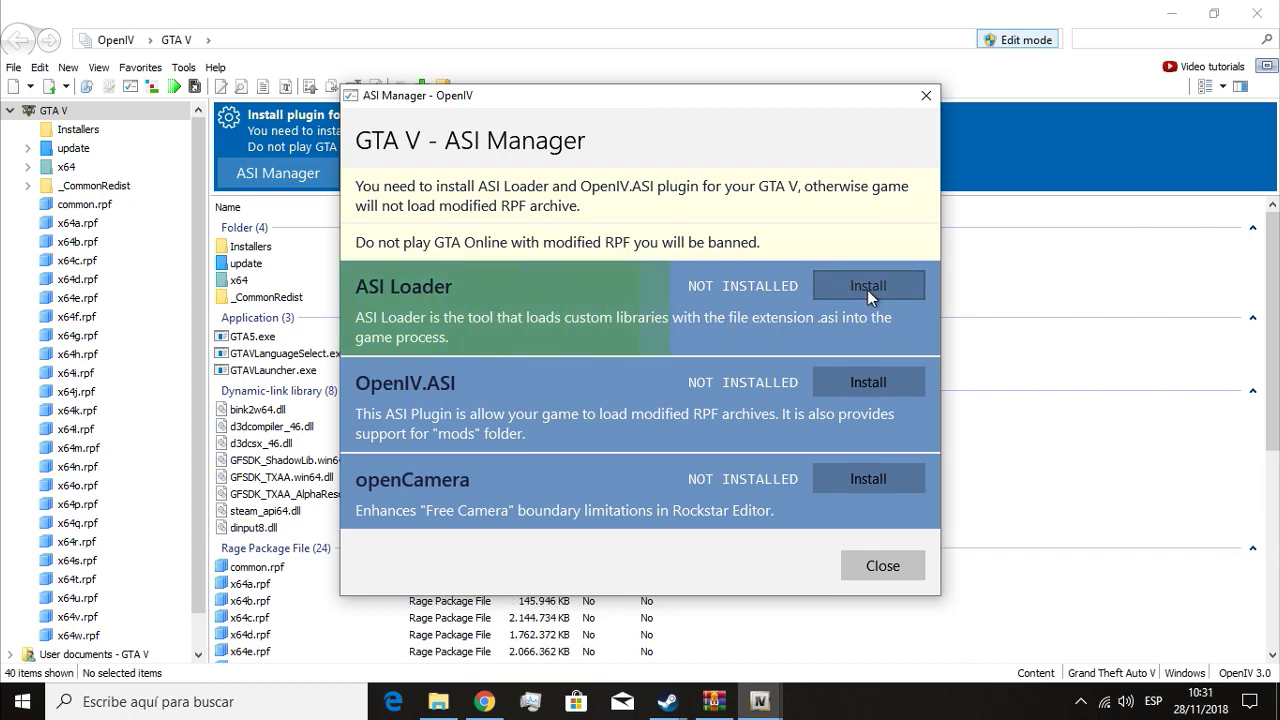
{"action": "left_click", "coordinate": [842, 385]}
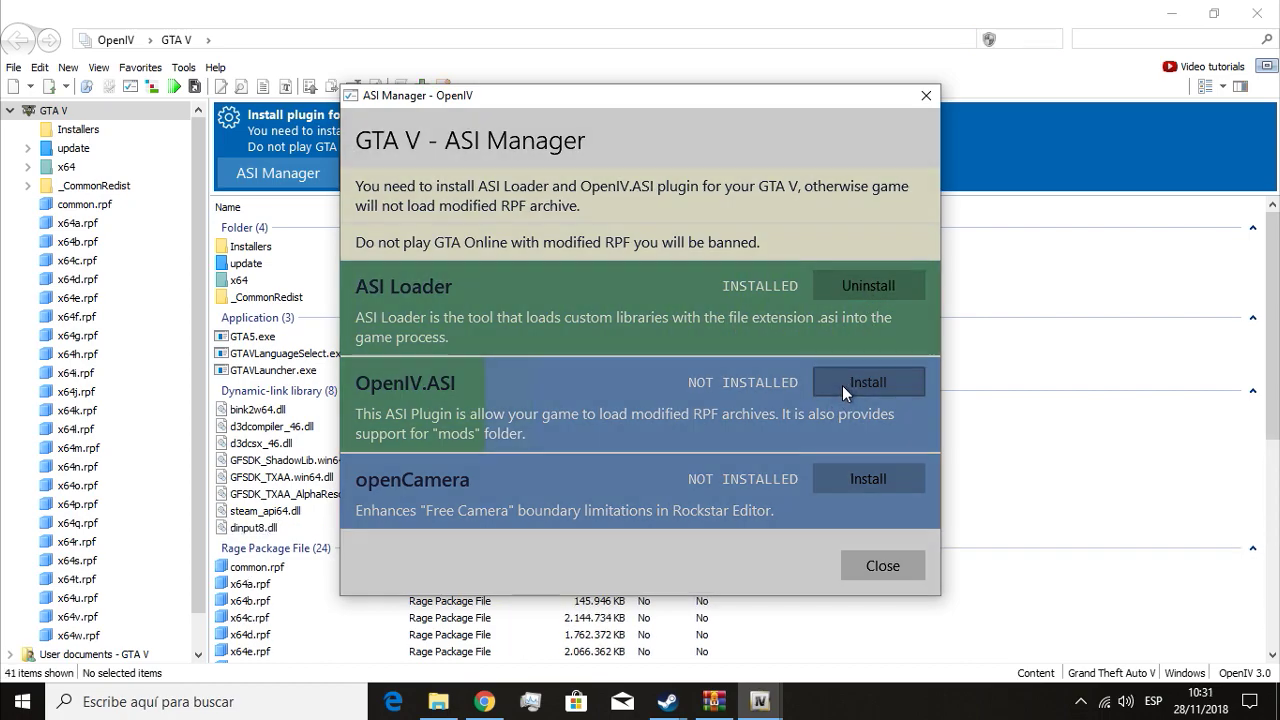
{"action": "left_click", "coordinate": [390, 366]}
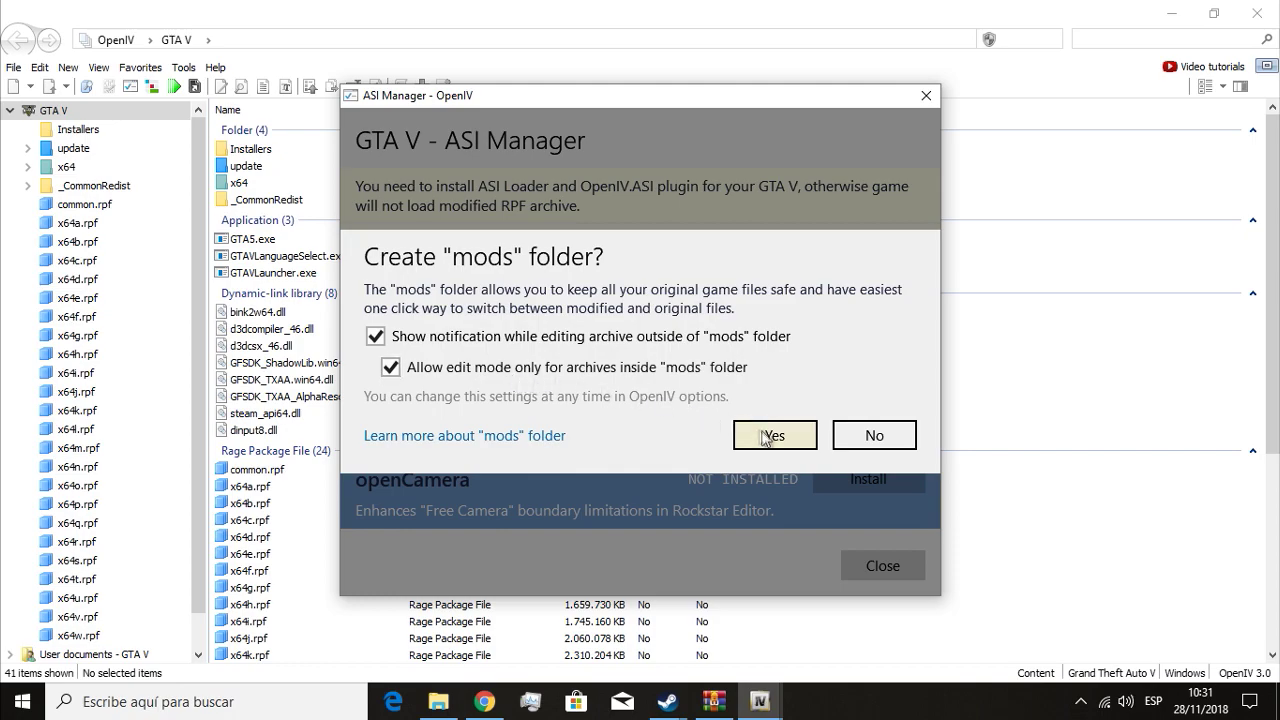
{"action": "left_click", "coordinate": [768, 436]}
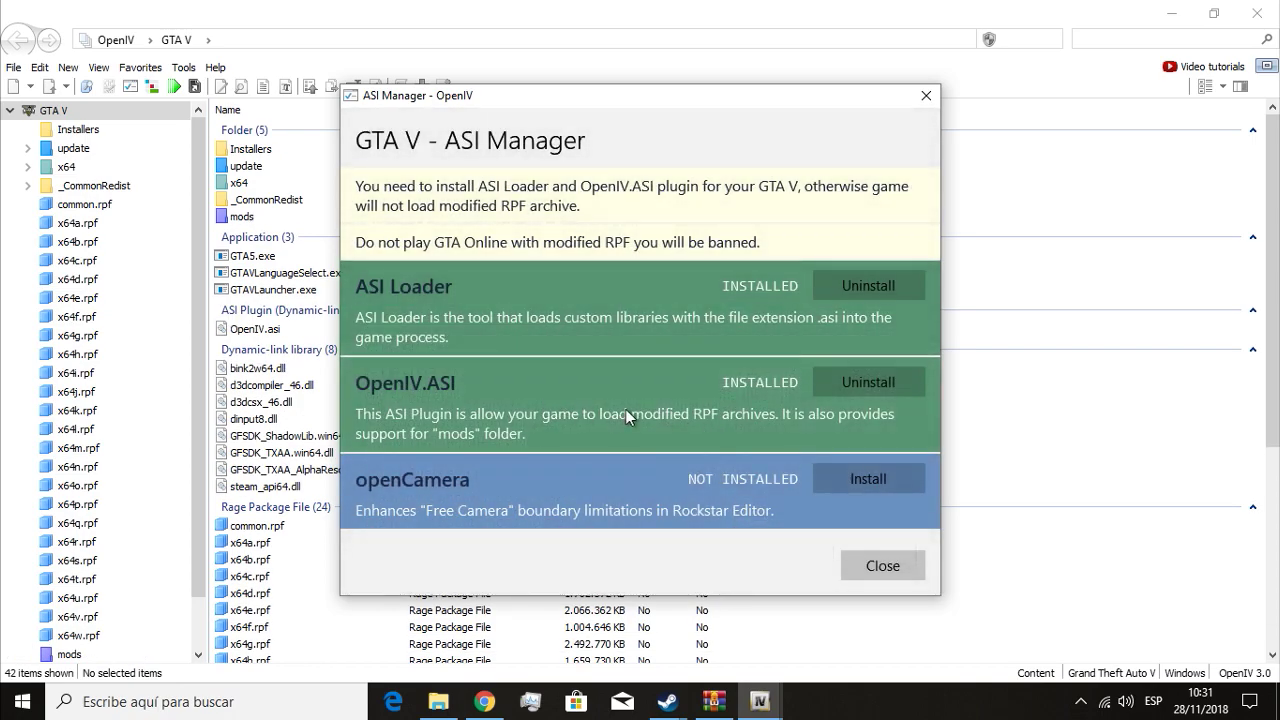
{"action": "left_click", "coordinate": [836, 479]}
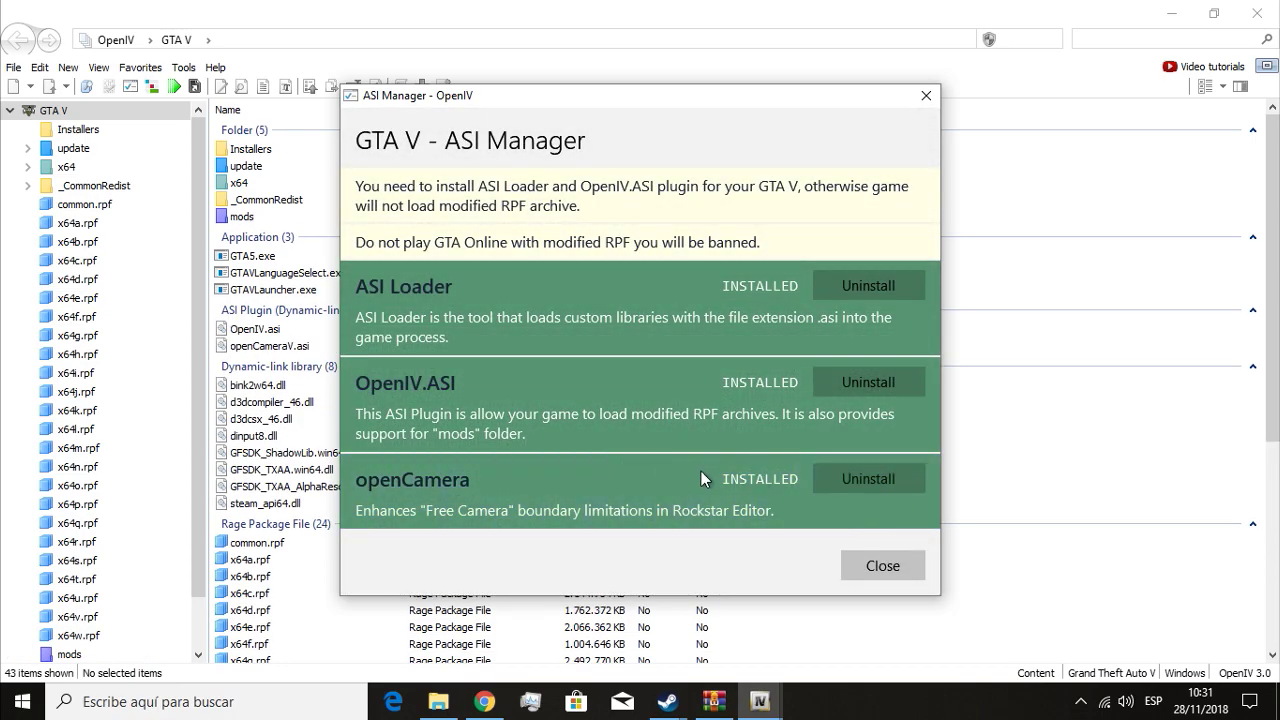
{"action": "left_click", "coordinate": [880, 565]}
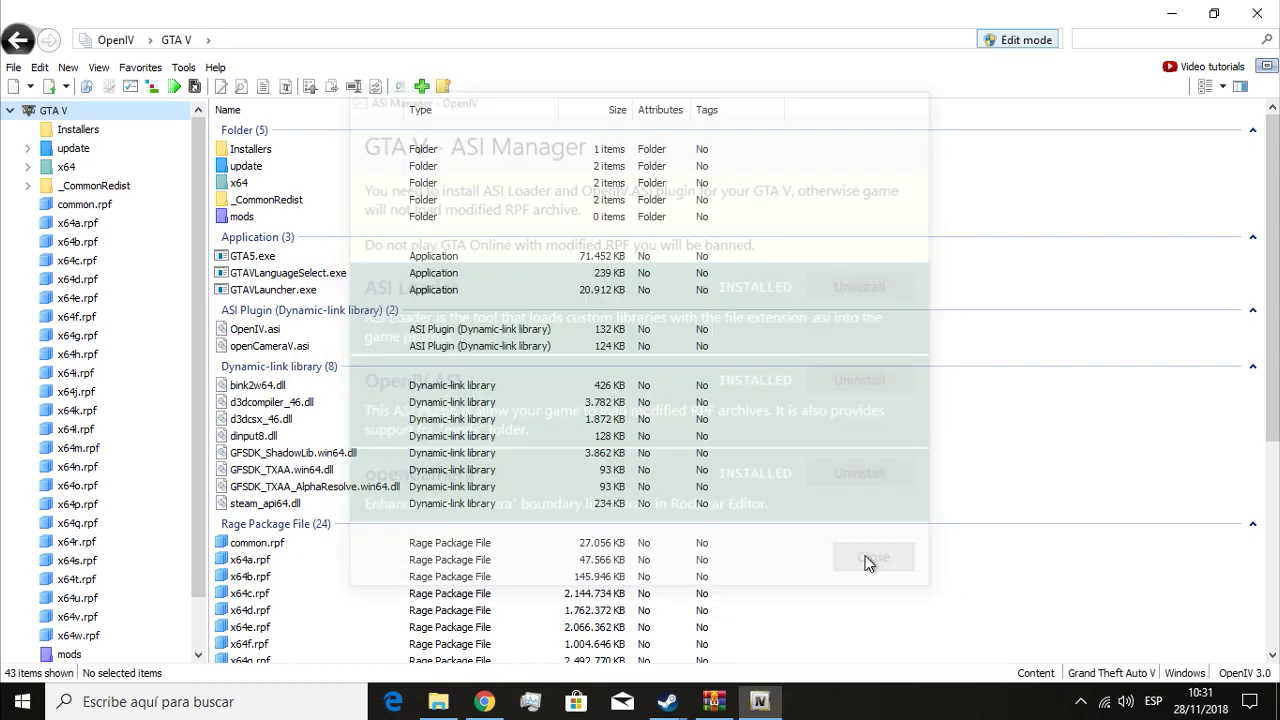
Switch to Chrome and open the download page of the Mercedes-Benz AMG GT R 2017 vehicle mod.
{"action": "left_click", "coordinate": [484, 701]}
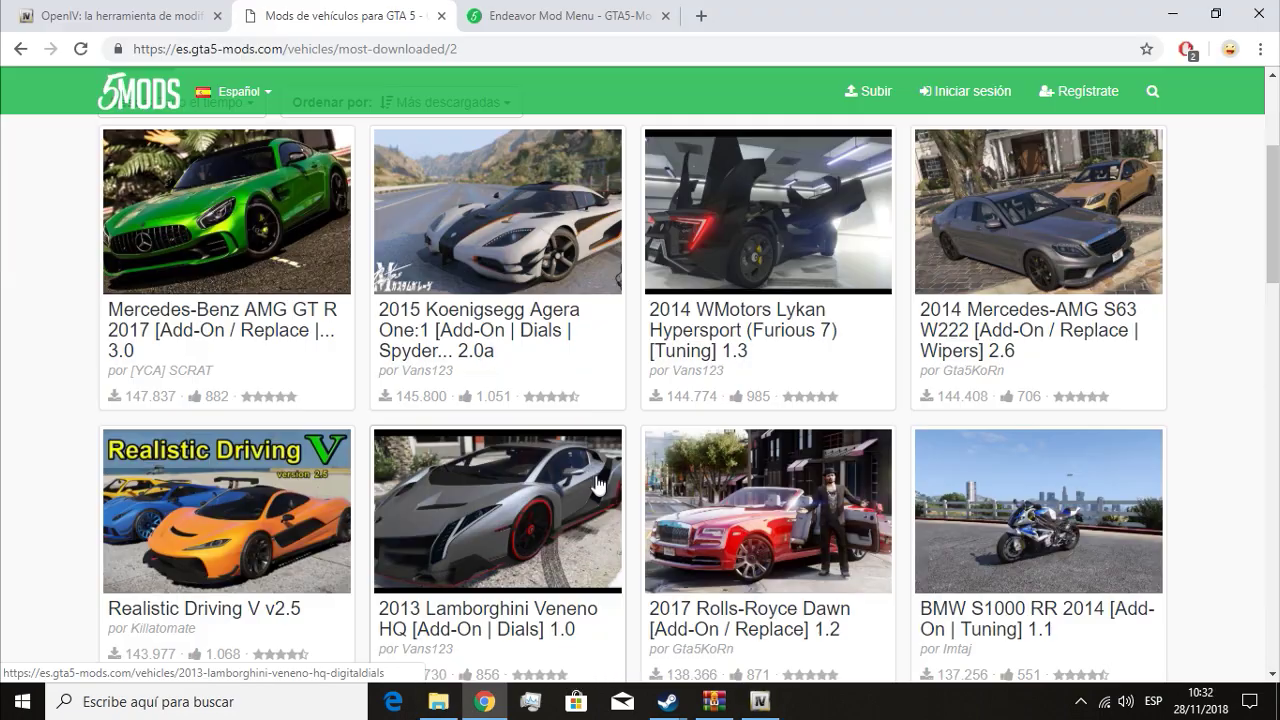
{"action": "left_click", "coordinate": [255, 248]}
{"action": "scroll", "coordinate": [392, 316], "scroll_direction": "down", "scroll_amount": 2}
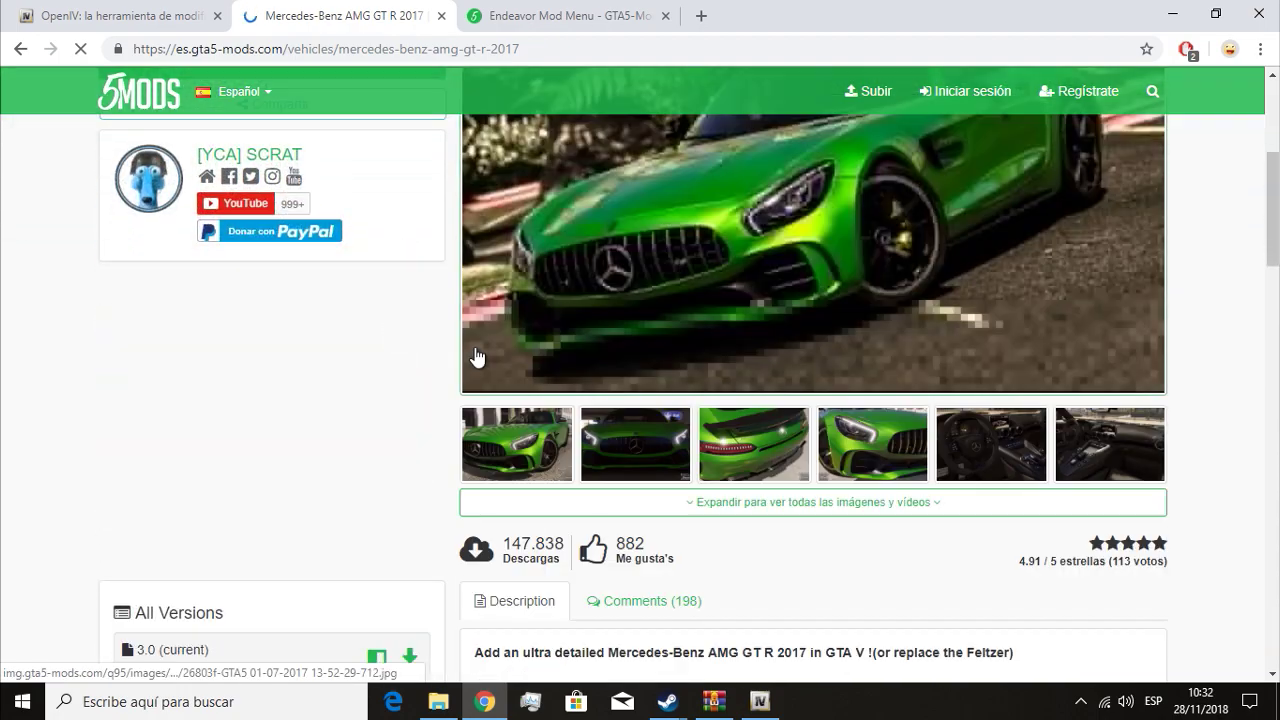
{"action": "scroll", "coordinate": [477, 357], "scroll_direction": "up", "scroll_amount": 2}
{"action": "left_click", "coordinate": [363, 232]}
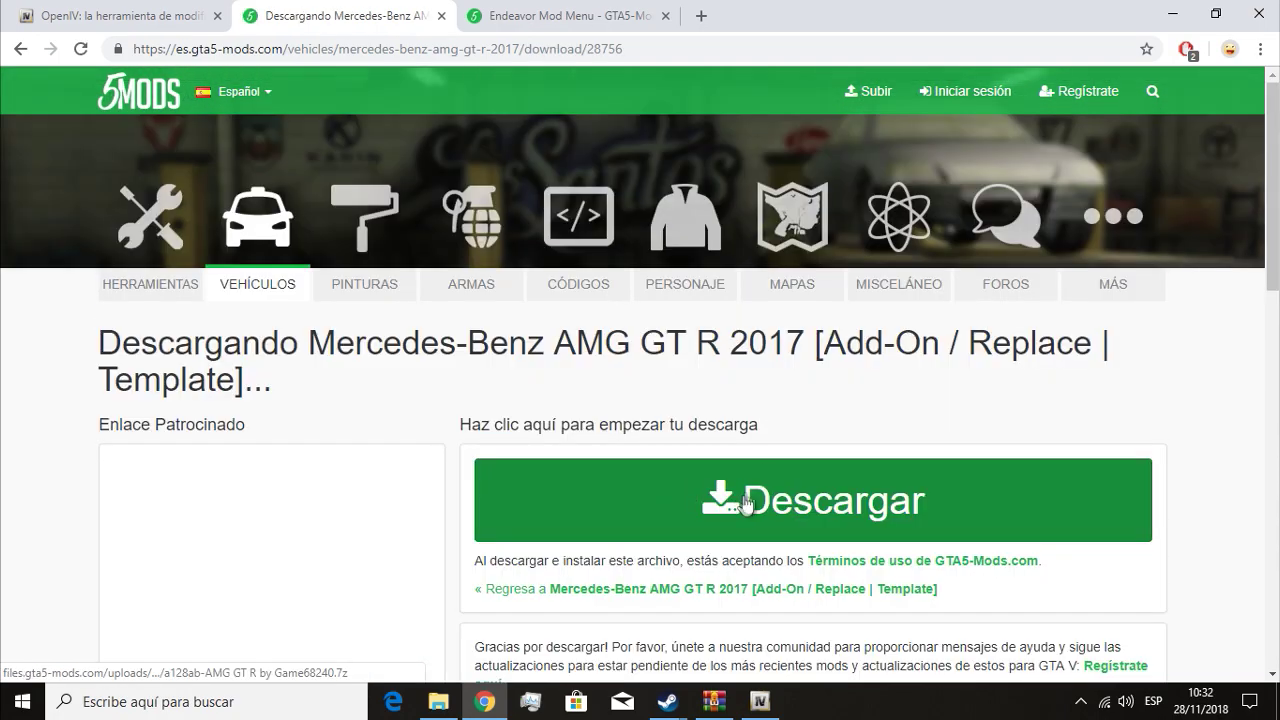
Examine the mod's title and description for the Add-On and Replace installation types.
{"action": "left_click_drag", "start_coordinate": [822, 342], "coordinate": [1073, 343]}
{"action": "left_click", "coordinate": [1090, 345]}
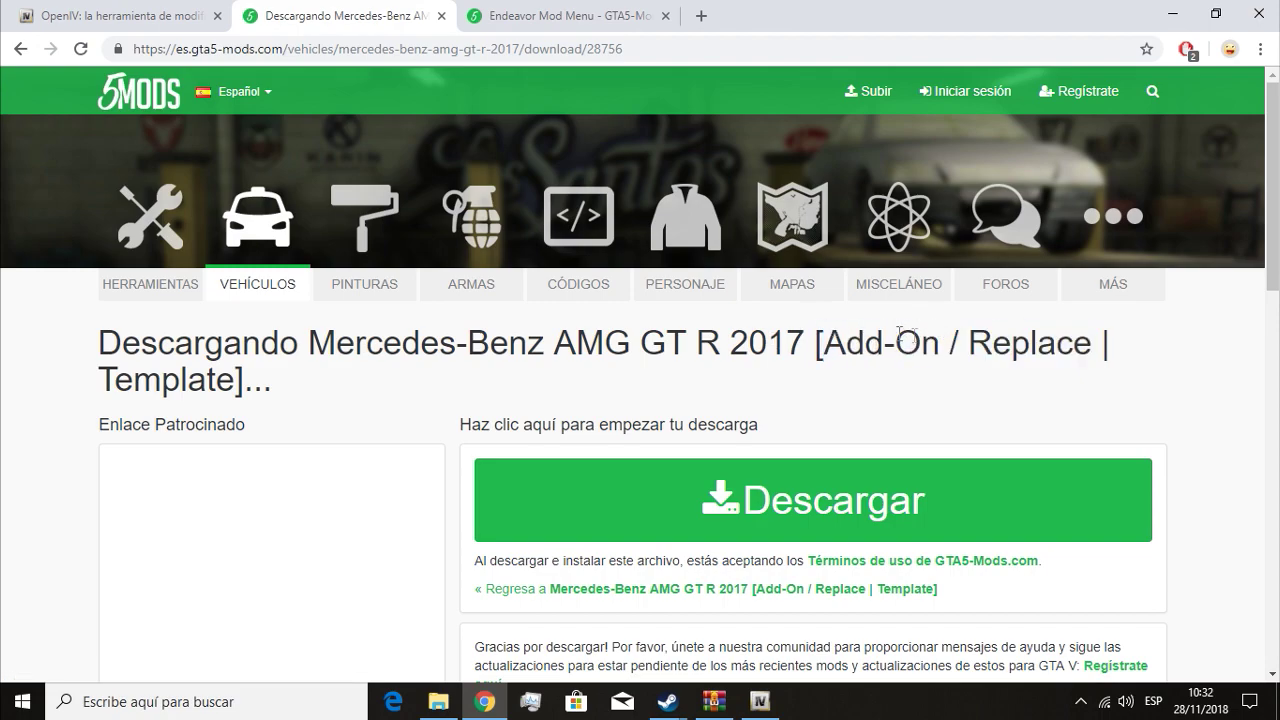
{"action": "left_click_drag", "start_coordinate": [968, 343], "coordinate": [909, 361]}
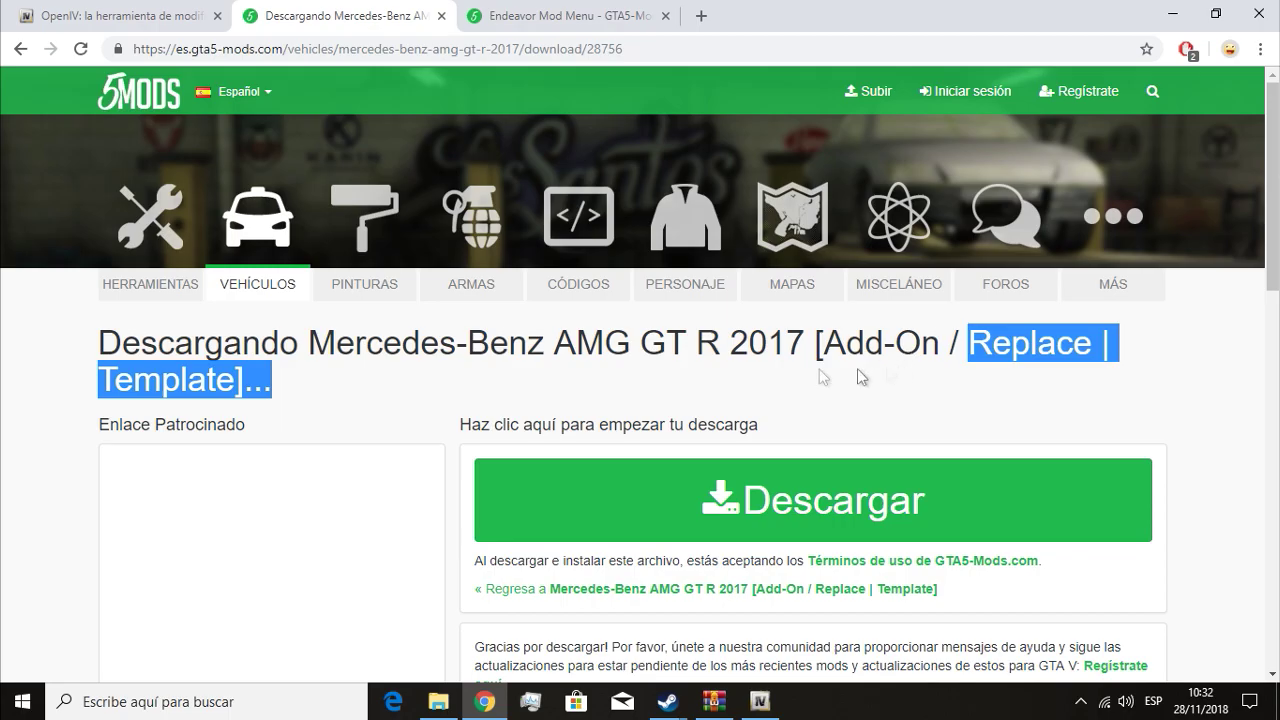
{"action": "left_click", "coordinate": [20, 48]}
{"action": "scroll", "coordinate": [632, 388], "scroll_direction": "down", "scroll_amount": 10}
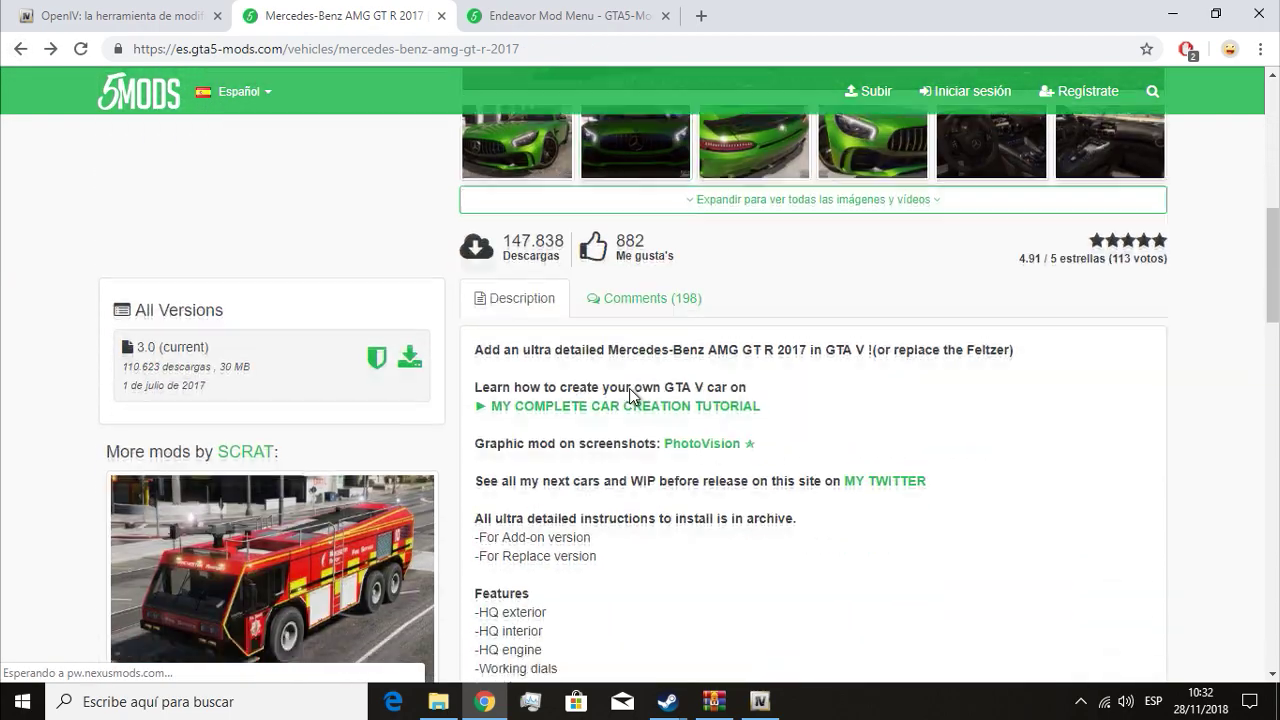
{"action": "scroll", "coordinate": [632, 388], "scroll_direction": "up", "scroll_amount": 4}
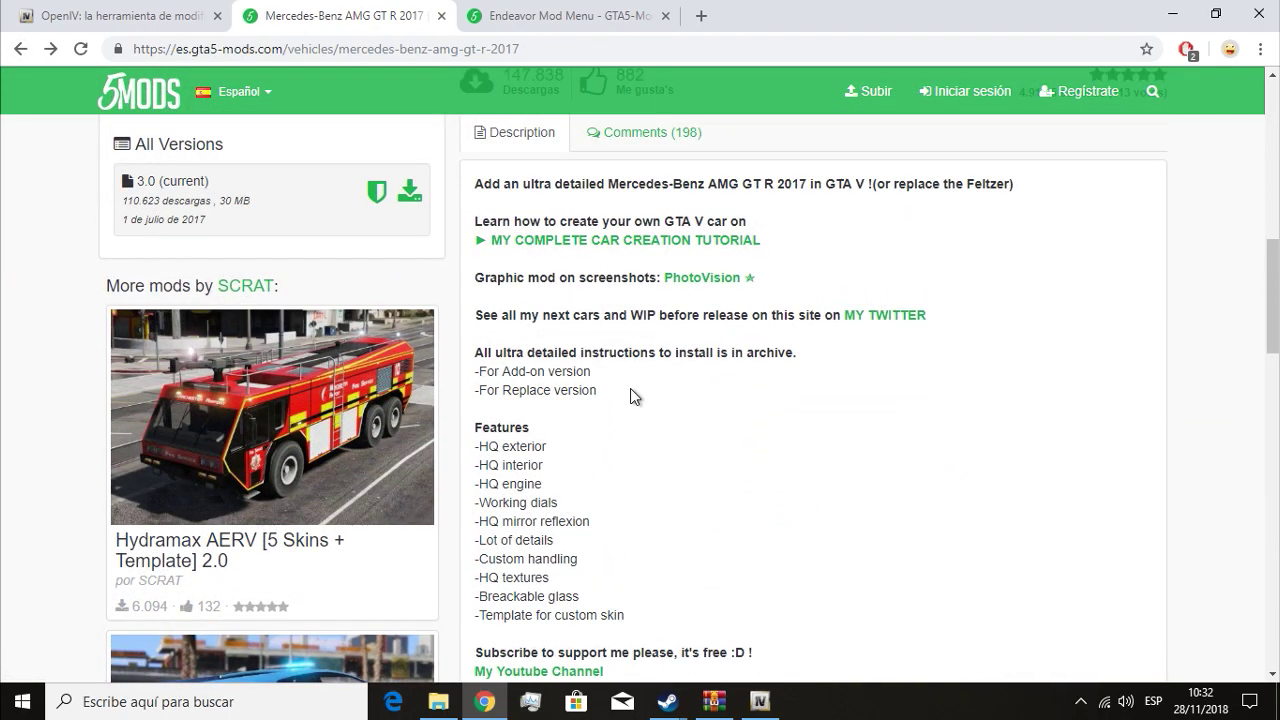
{"action": "scroll", "coordinate": [534, 240], "scroll_direction": "down", "scroll_amount": 7}
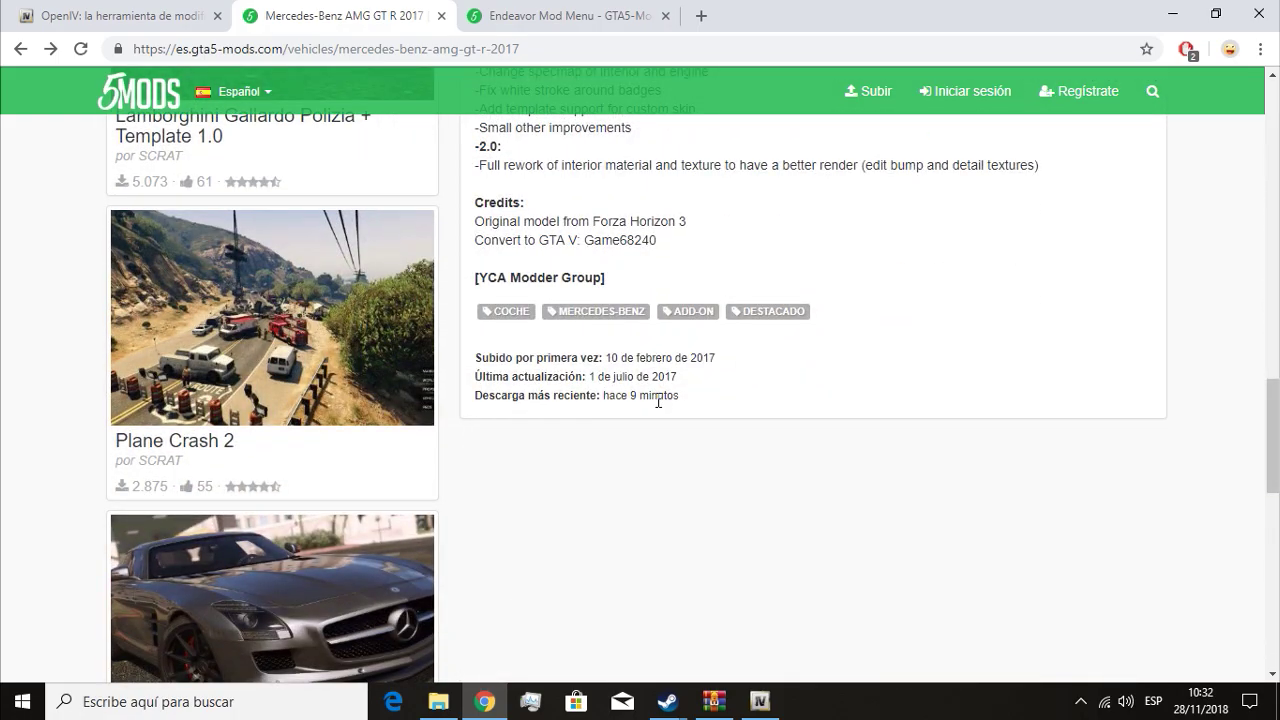
{"action": "scroll", "coordinate": [658, 401], "scroll_direction": "up", "scroll_amount": 1}
{"action": "scroll", "coordinate": [658, 405], "scroll_direction": "up", "scroll_amount": 15}
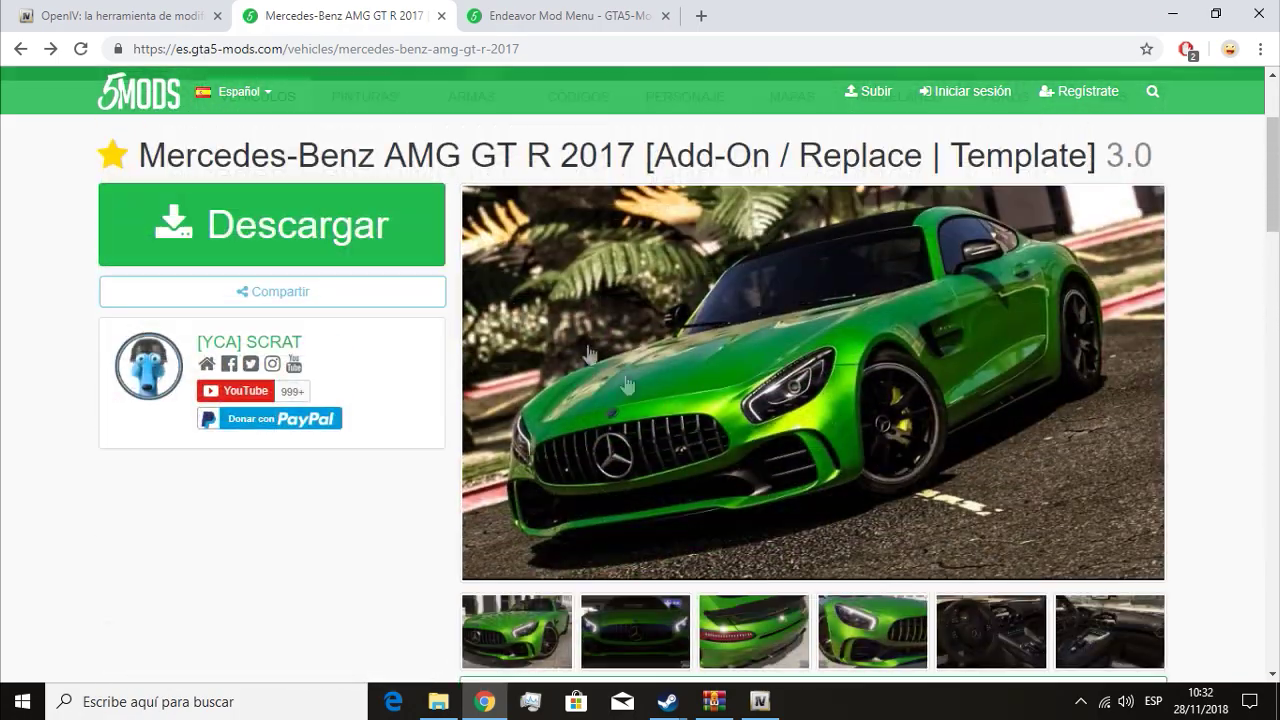
Download the Mercedes-Benz AMG GT R 2017 mod and open the AMG GT R by Game68240 folder in its archive.
{"action": "left_click", "coordinate": [342, 238]}
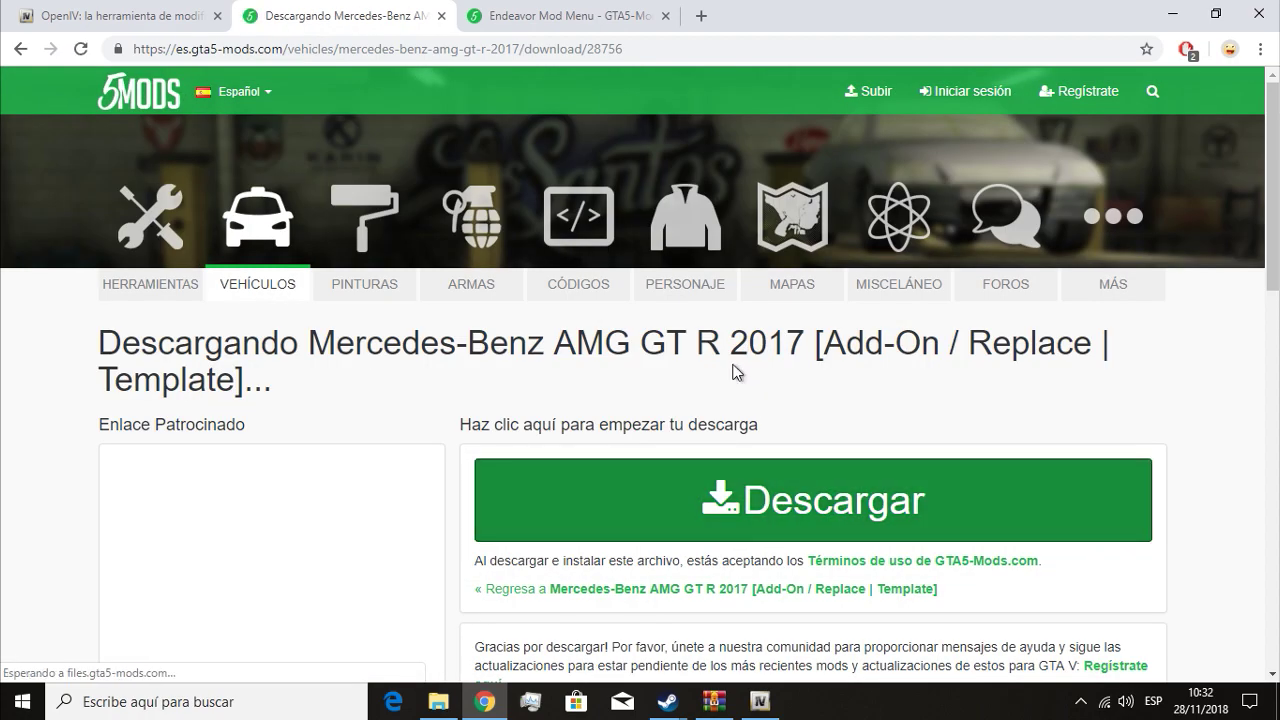
{"action": "left_click", "coordinate": [482, 418]}
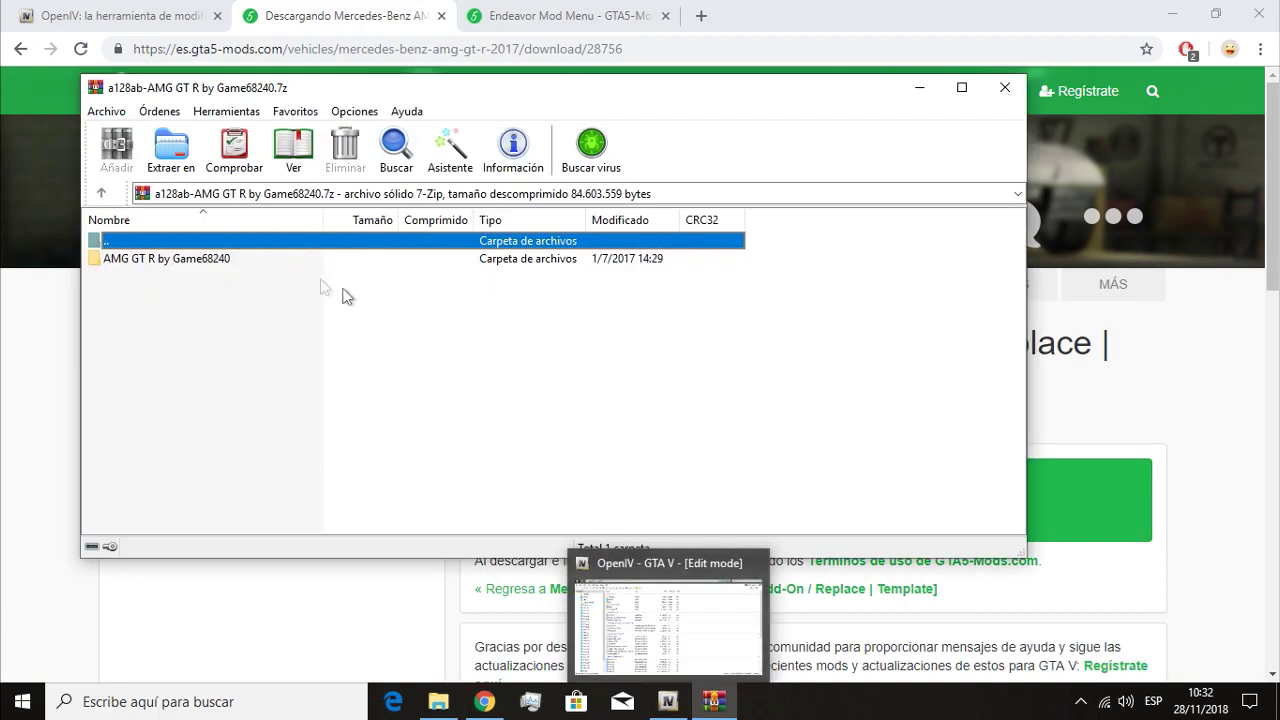
{"action": "double_click", "coordinate": [158, 262]}
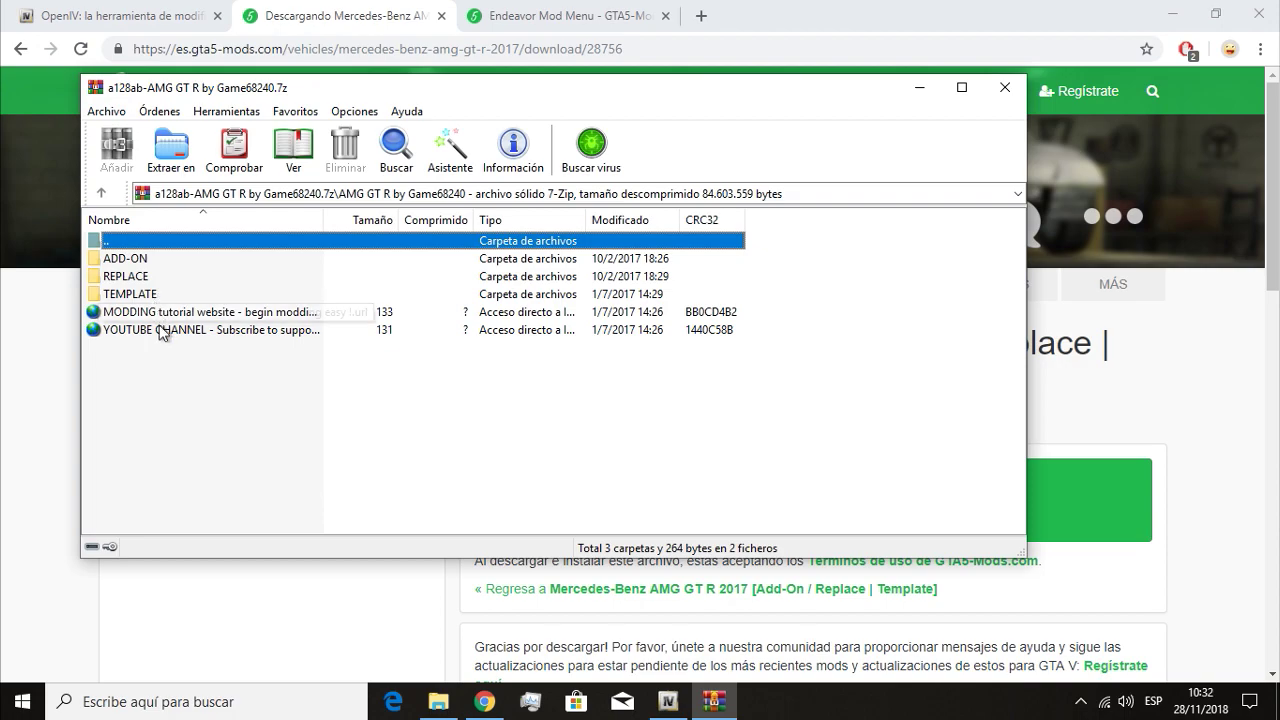
Compare the ADD-ON and REPLACE folders in the mod archive and open ADD-ON.
{"action": "left_click", "coordinate": [160, 260]}
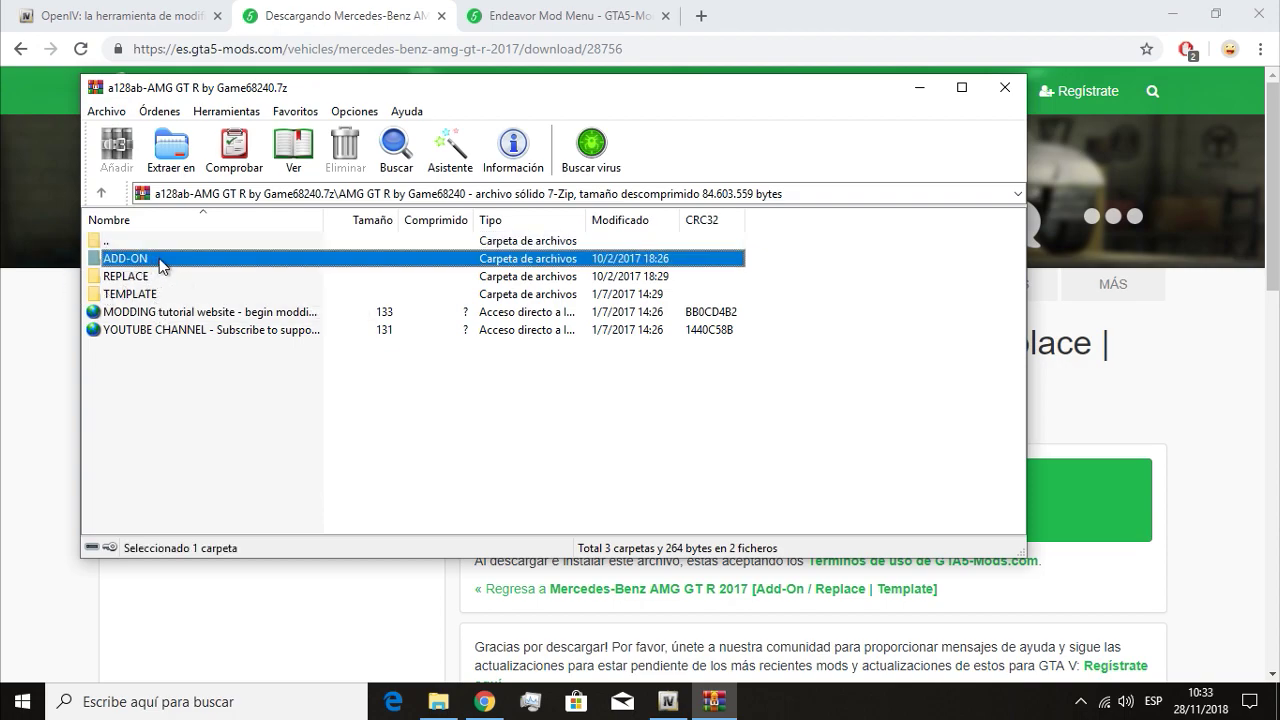
{"action": "left_click", "coordinate": [267, 437]}
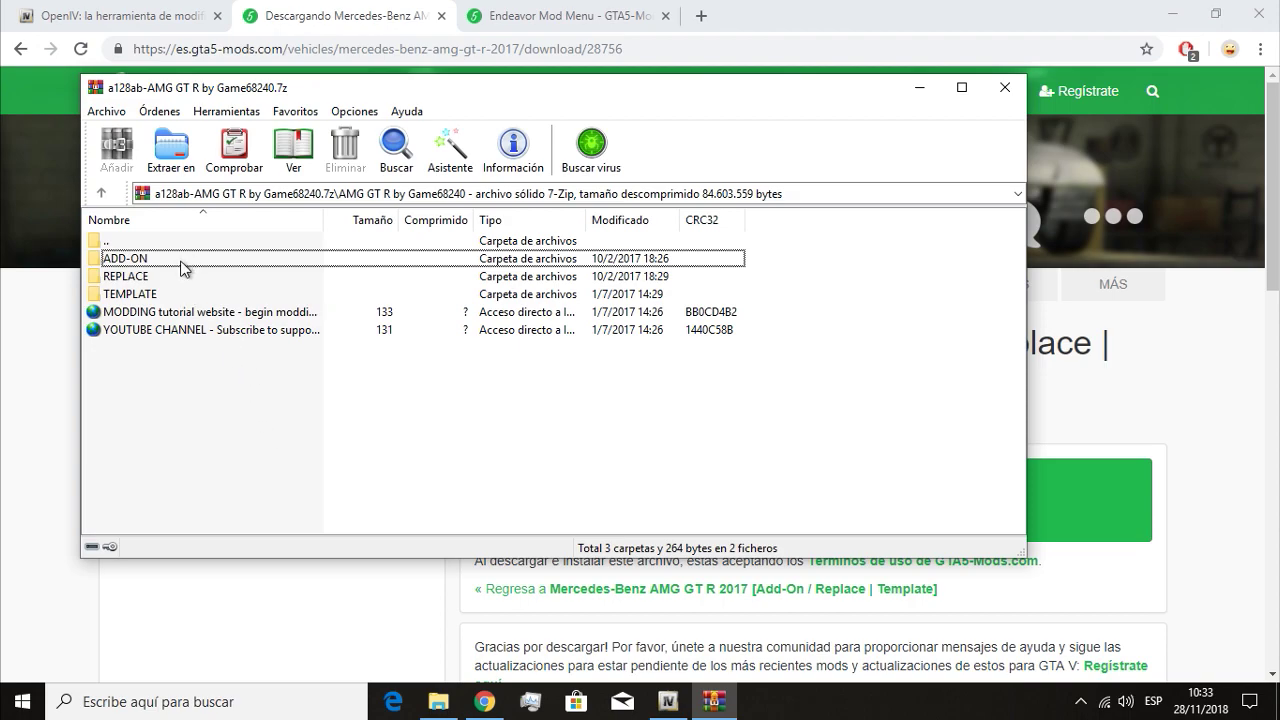
{"action": "left_click", "coordinate": [133, 276]}
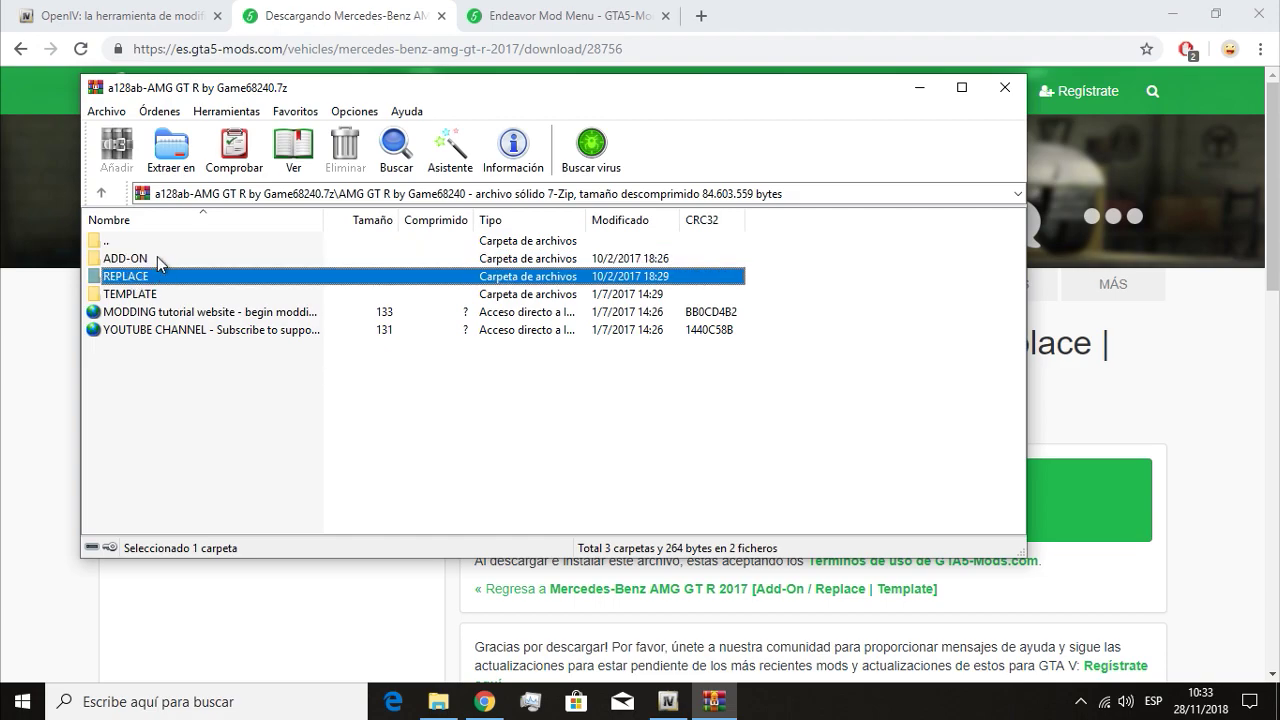
{"action": "double_click", "coordinate": [158, 260]}
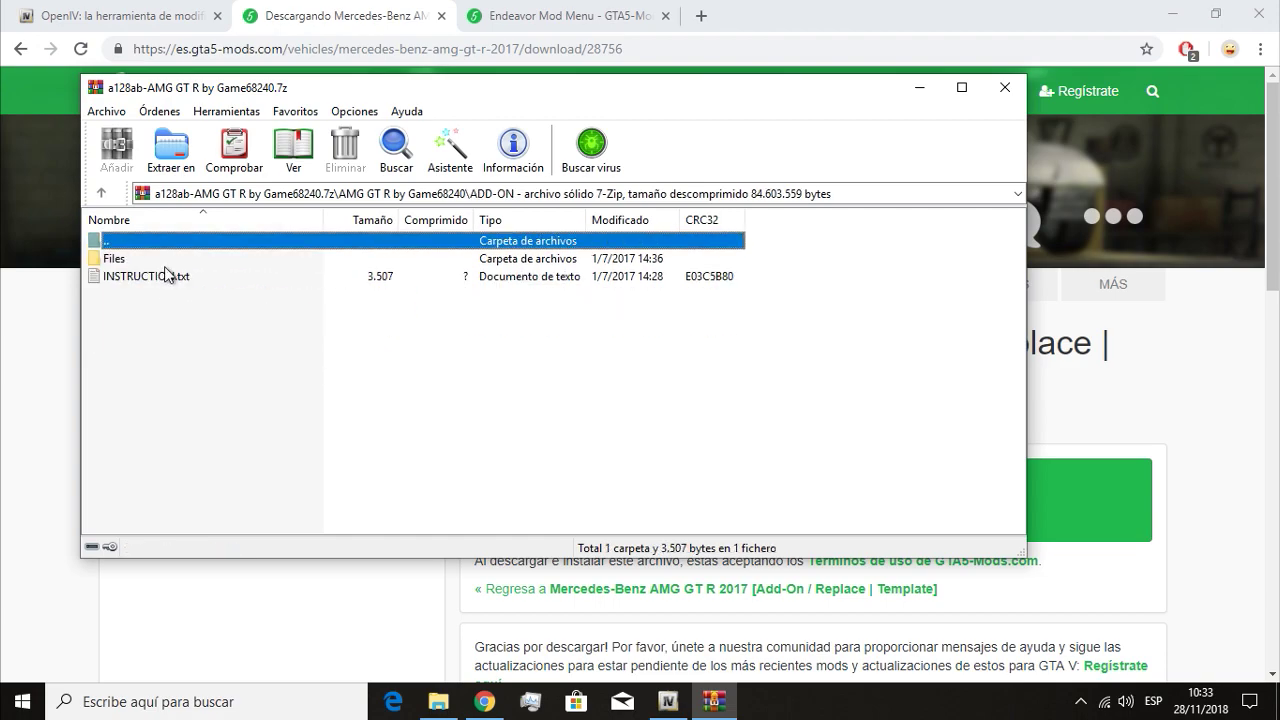
Open INSTRUCTION.txt from the ADD-ON folder and read the installation path for the new dlcpacks folder.
{"action": "double_click", "coordinate": [163, 280]}
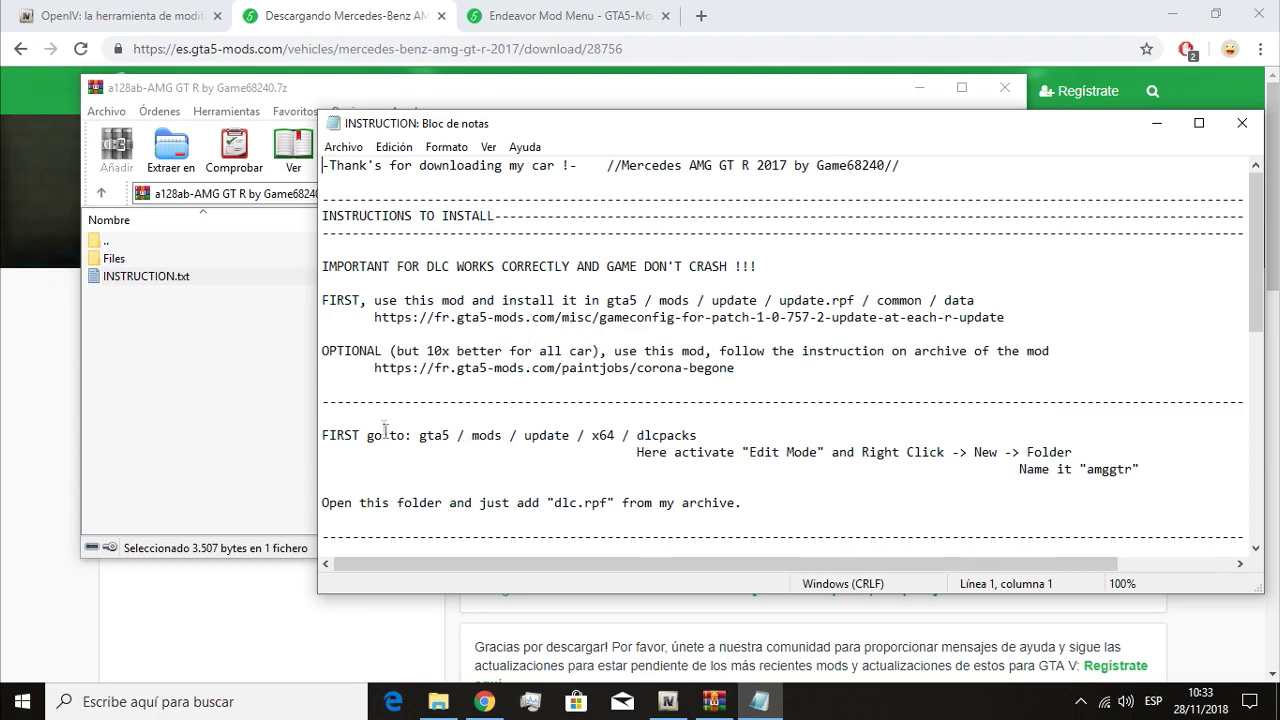
{"action": "left_click_drag", "start_coordinate": [367, 436], "coordinate": [452, 436]}
{"action": "left_click", "coordinate": [452, 436]}
{"action": "mouse_move", "coordinate": [723, 710]}
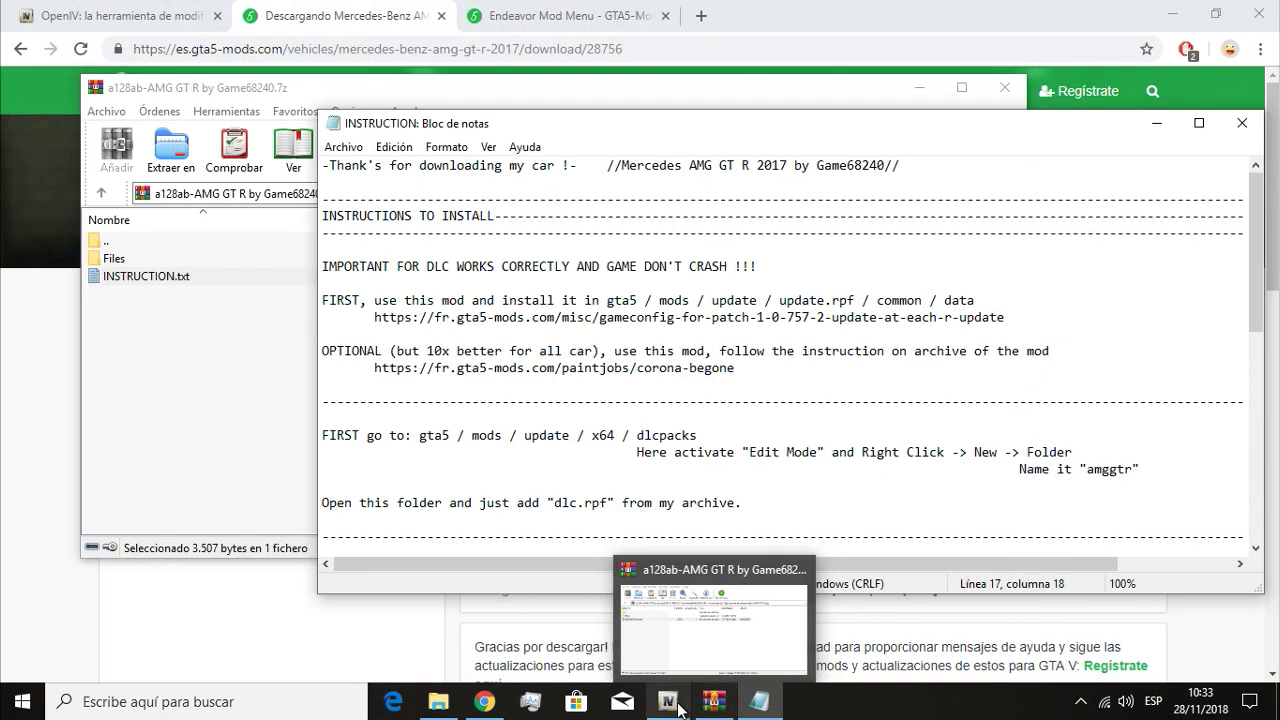
Switch to OpenIV, inspect the contents of the mods folder and return to the GTA V root folder.
{"action": "left_click", "coordinate": [679, 708]}
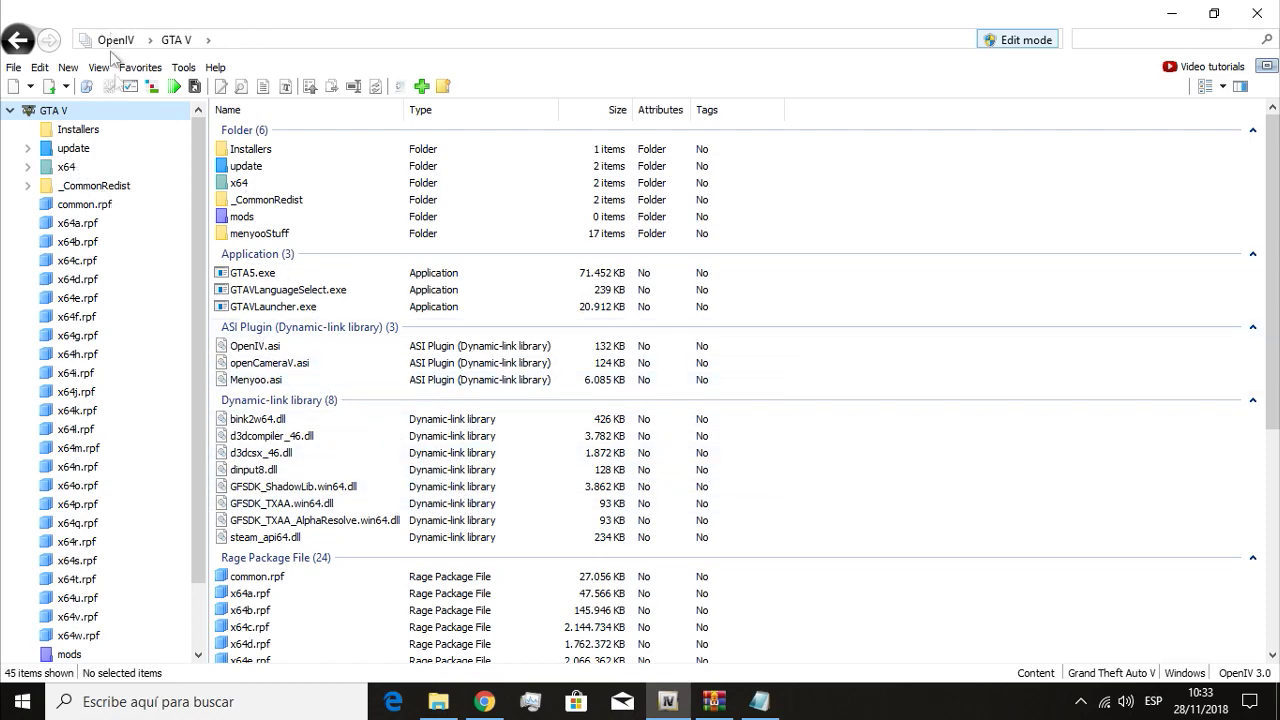
{"action": "double_click", "coordinate": [245, 216]}
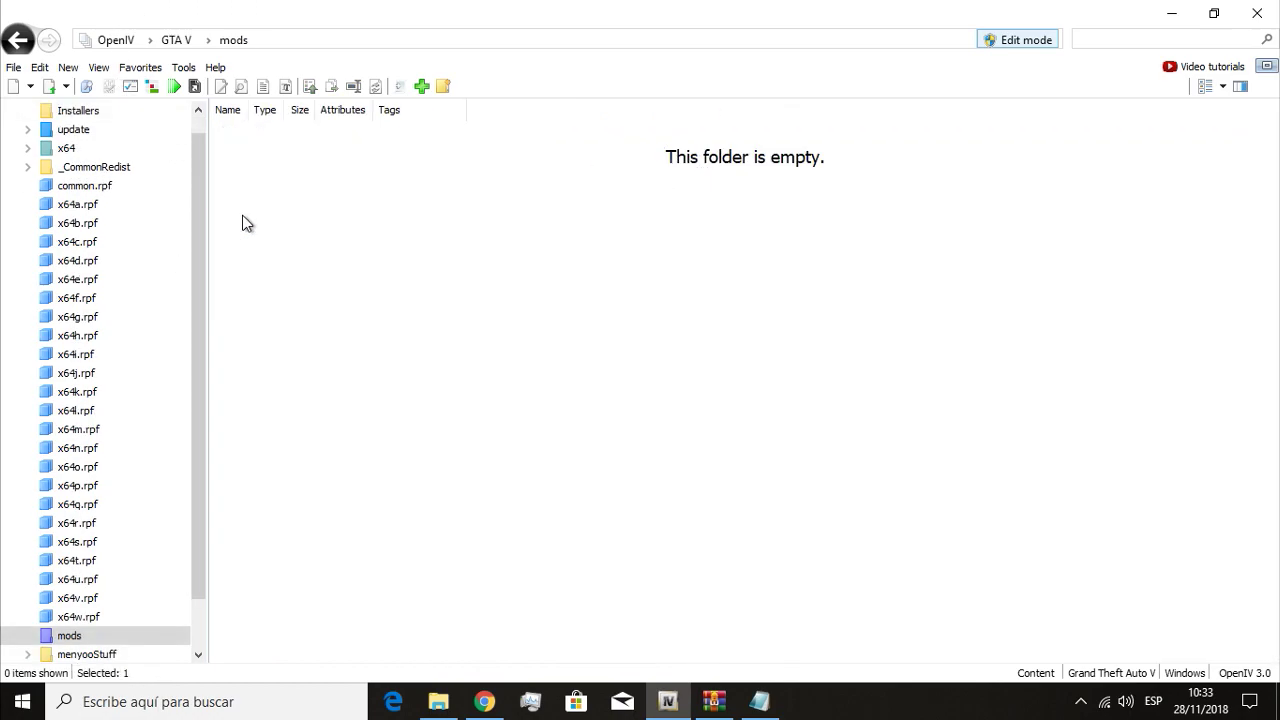
{"action": "left_click", "coordinate": [22, 40]}
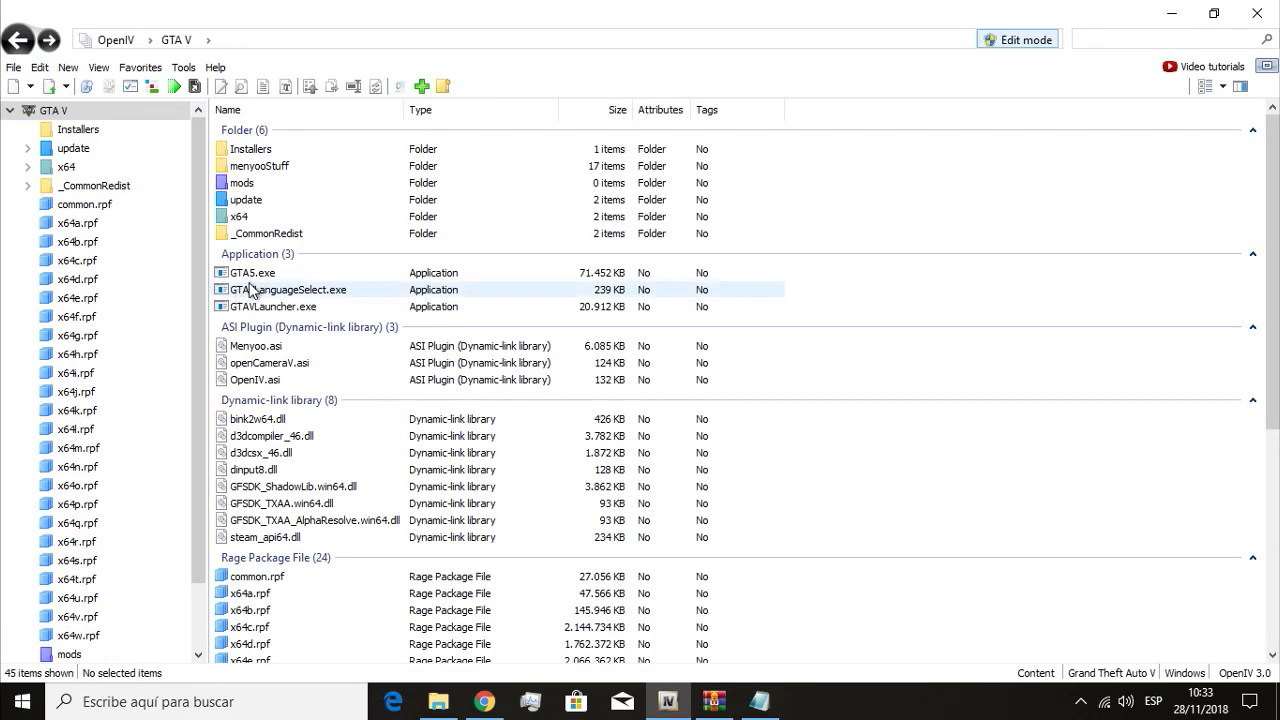
{"action": "scroll", "coordinate": [110, 510], "scroll_direction": "down", "scroll_amount": 2}
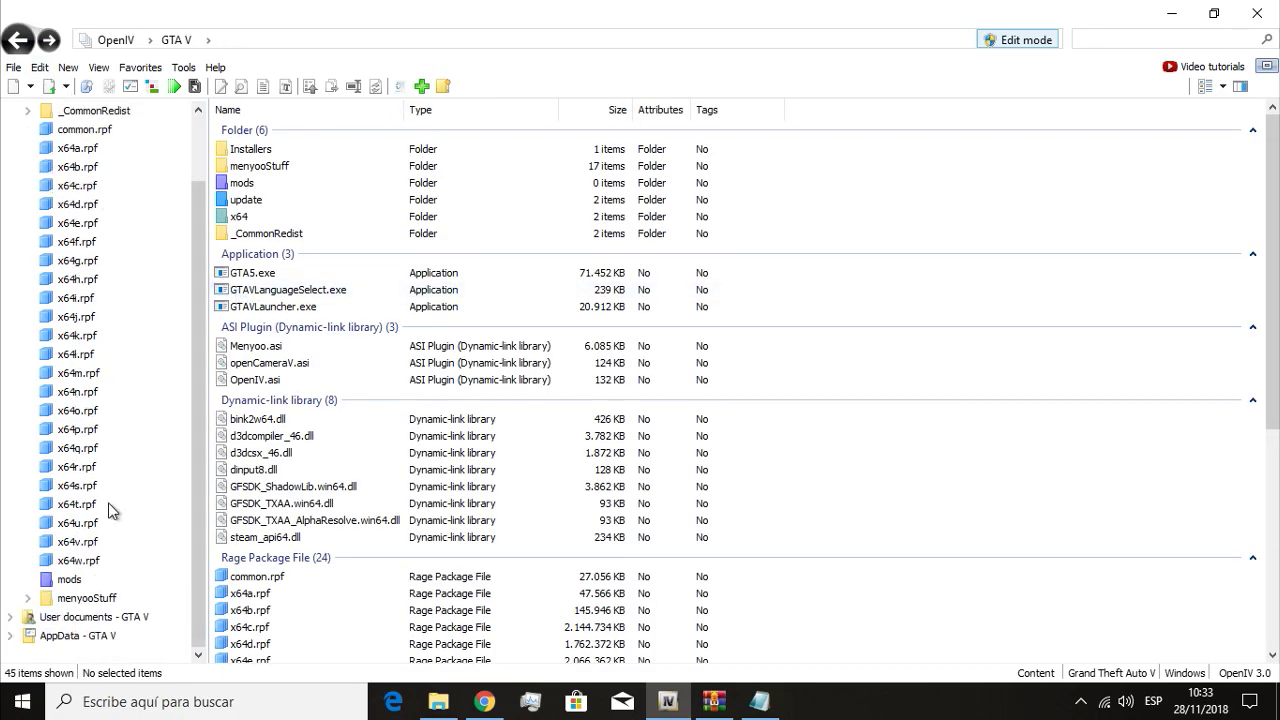
{"action": "left_click", "coordinate": [70, 580]}
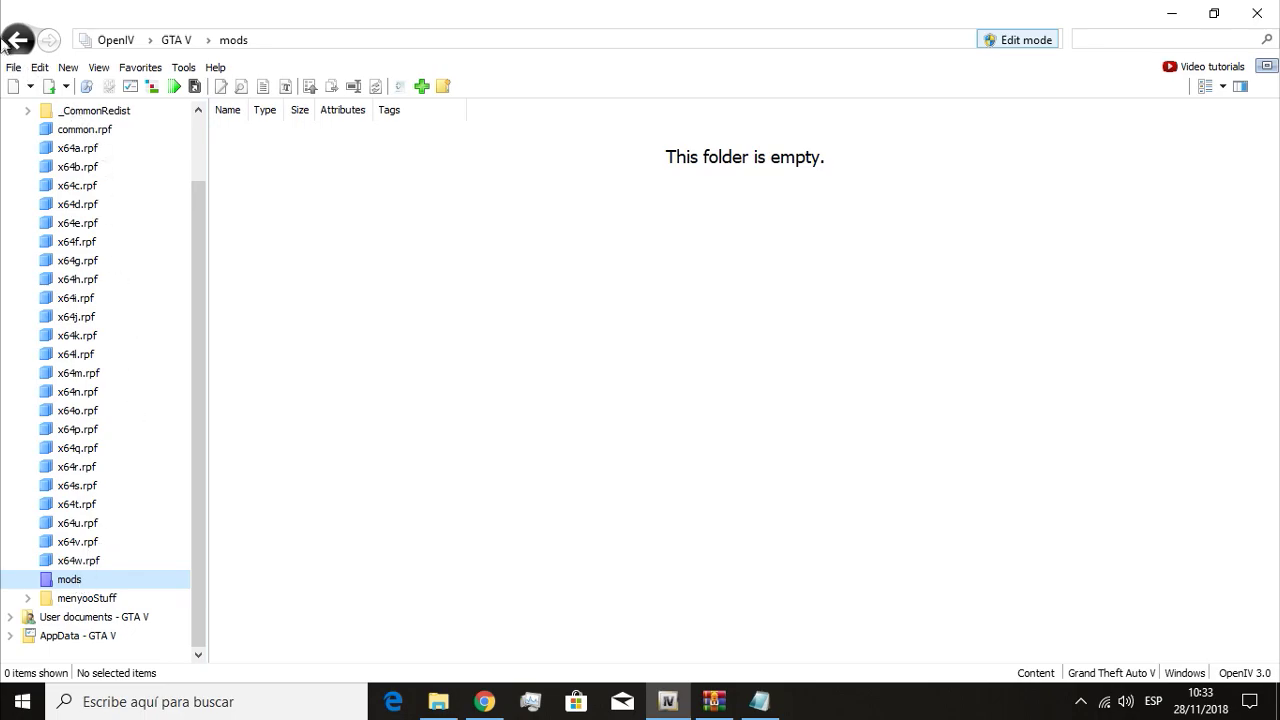
{"action": "left_click", "coordinate": [12, 44]}
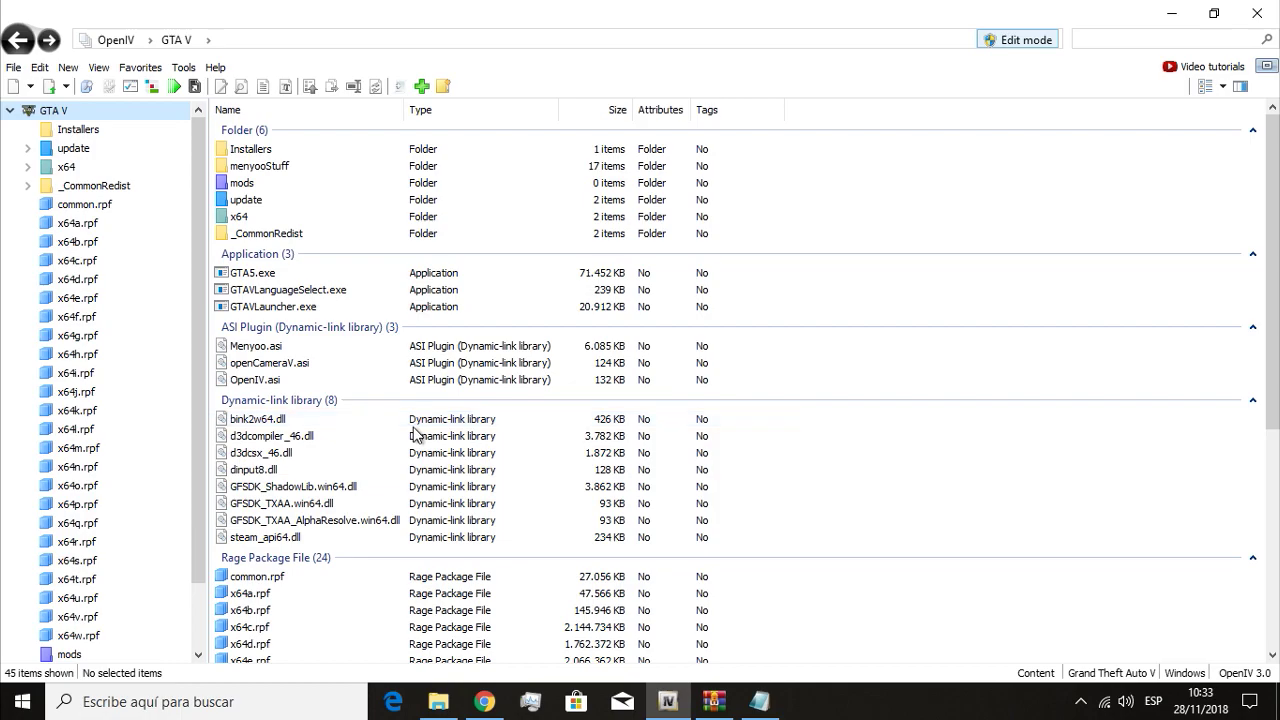
Switch to Chrome, search the web for "mod redux" in a new tab and open the GTA 5 Redux site.
{"action": "left_click", "coordinate": [484, 701]}
{"action": "key", "text": "ctrl+t"}
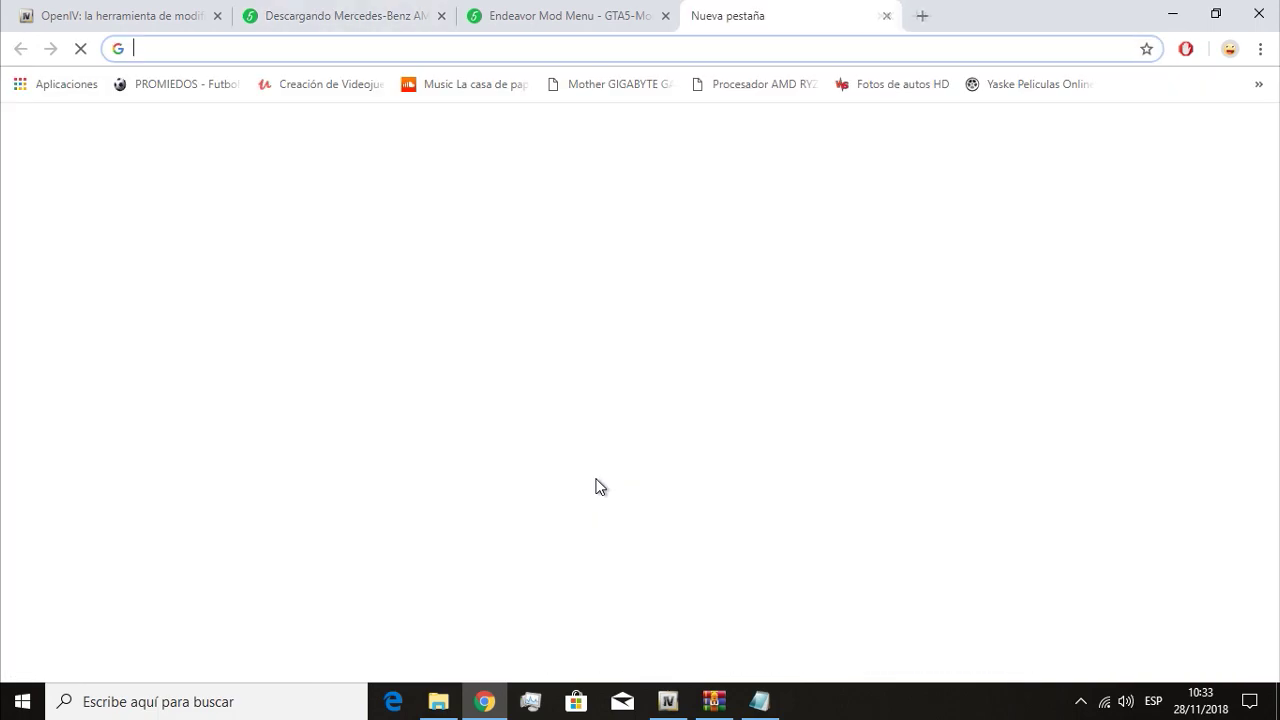
{"action": "type", "text": "mod re"}
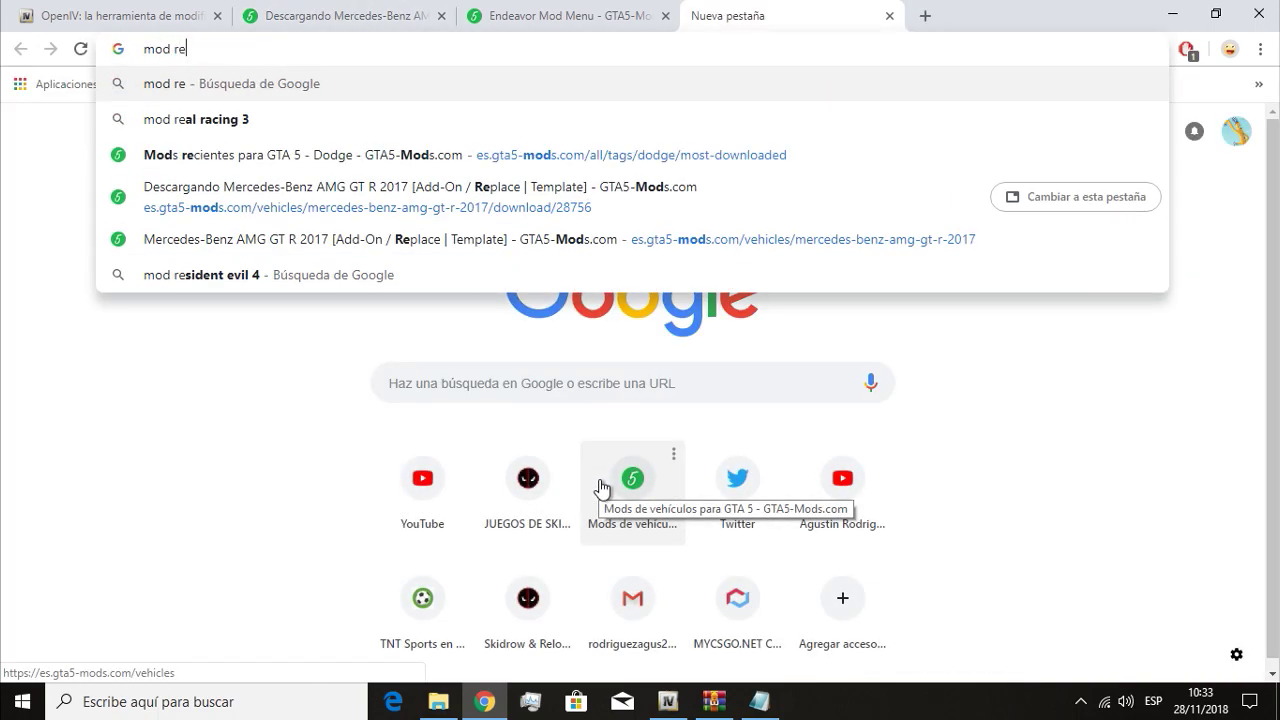
{"action": "type", "text": "d"}
{"action": "key", "text": "Return"}
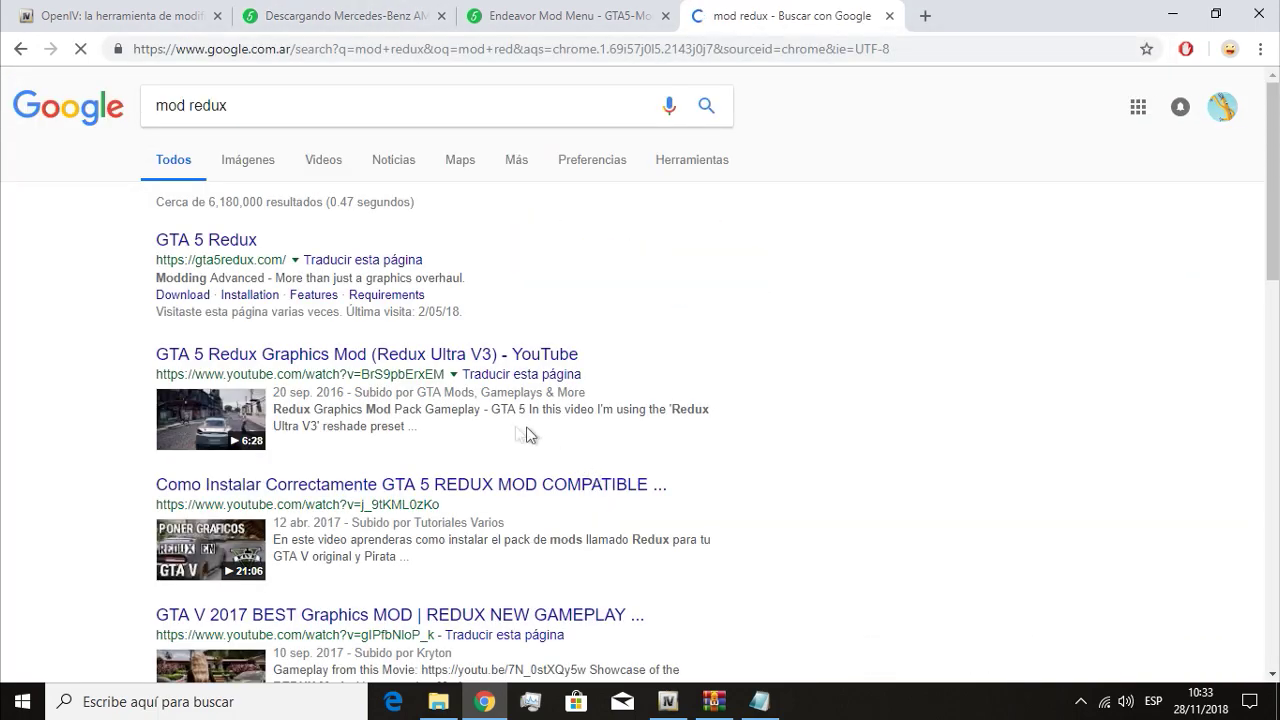
{"action": "left_click", "coordinate": [238, 252]}
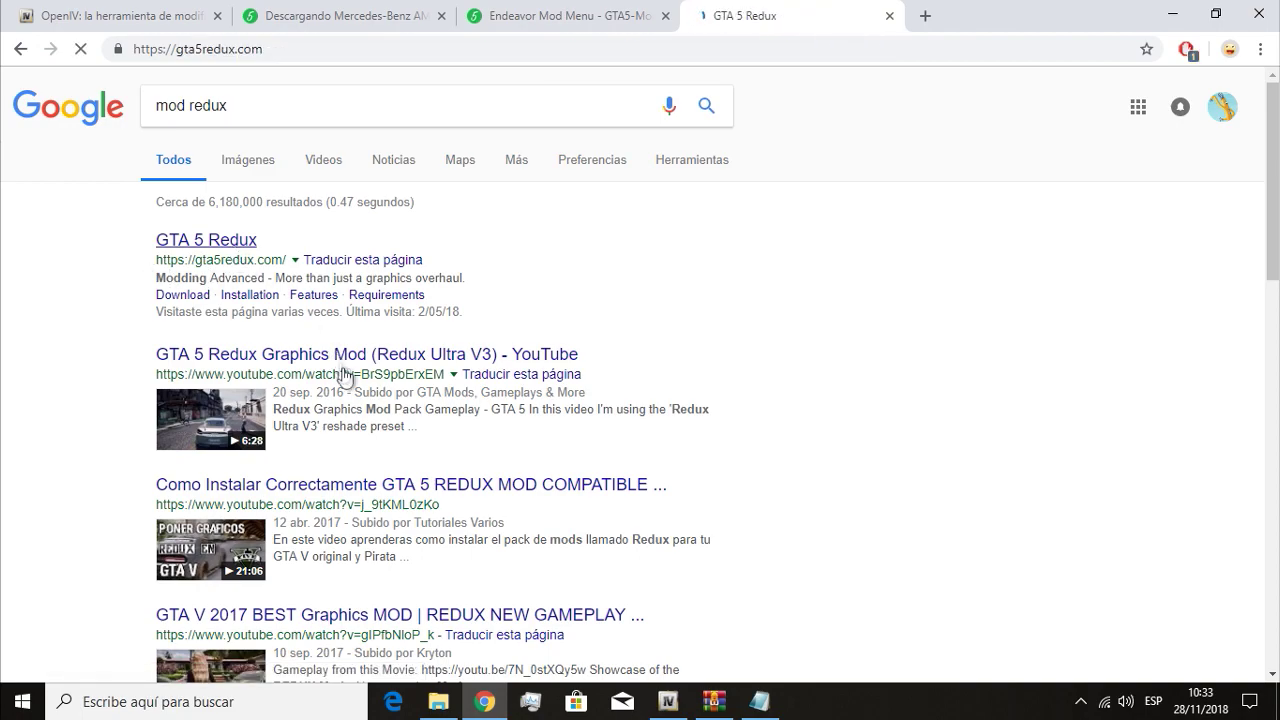
Open the GTA 5 Redux v1.5 release article and read through its change list.
{"action": "scroll", "coordinate": [352, 370], "scroll_direction": "down", "scroll_amount": 2}
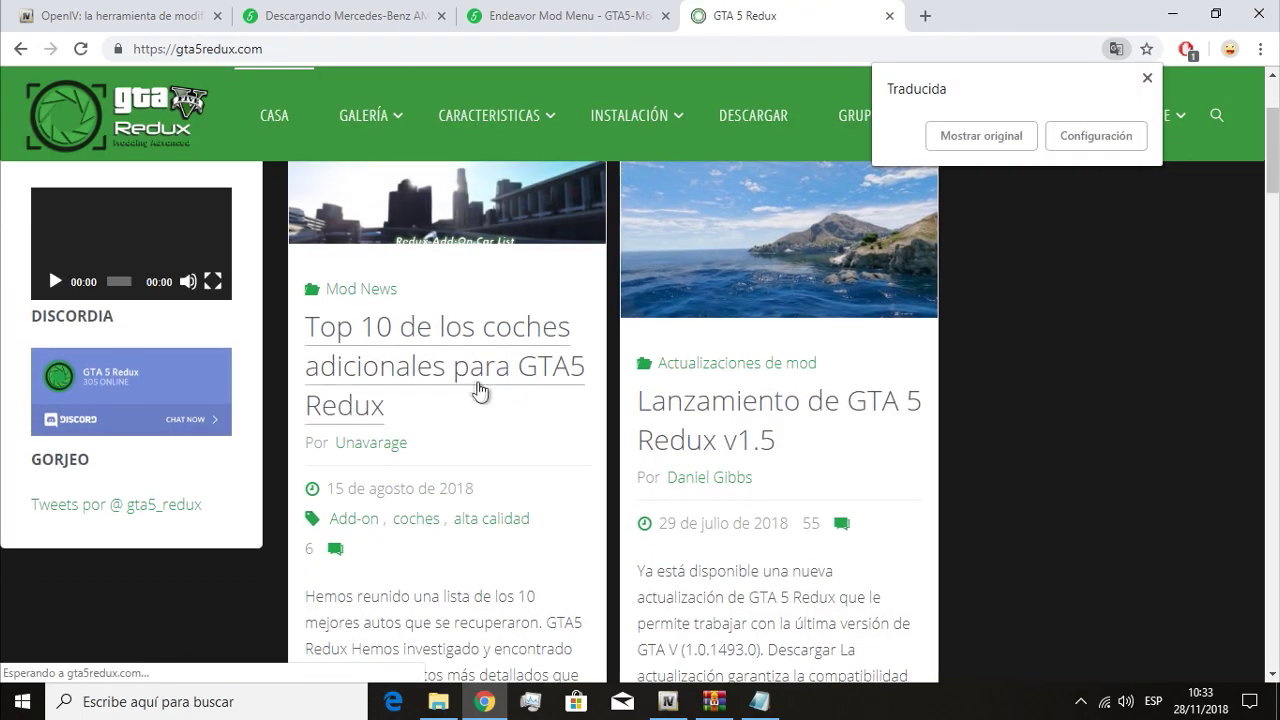
{"action": "left_click", "coordinate": [689, 420]}
{"action": "scroll", "coordinate": [688, 416], "scroll_direction": "down", "scroll_amount": 3}
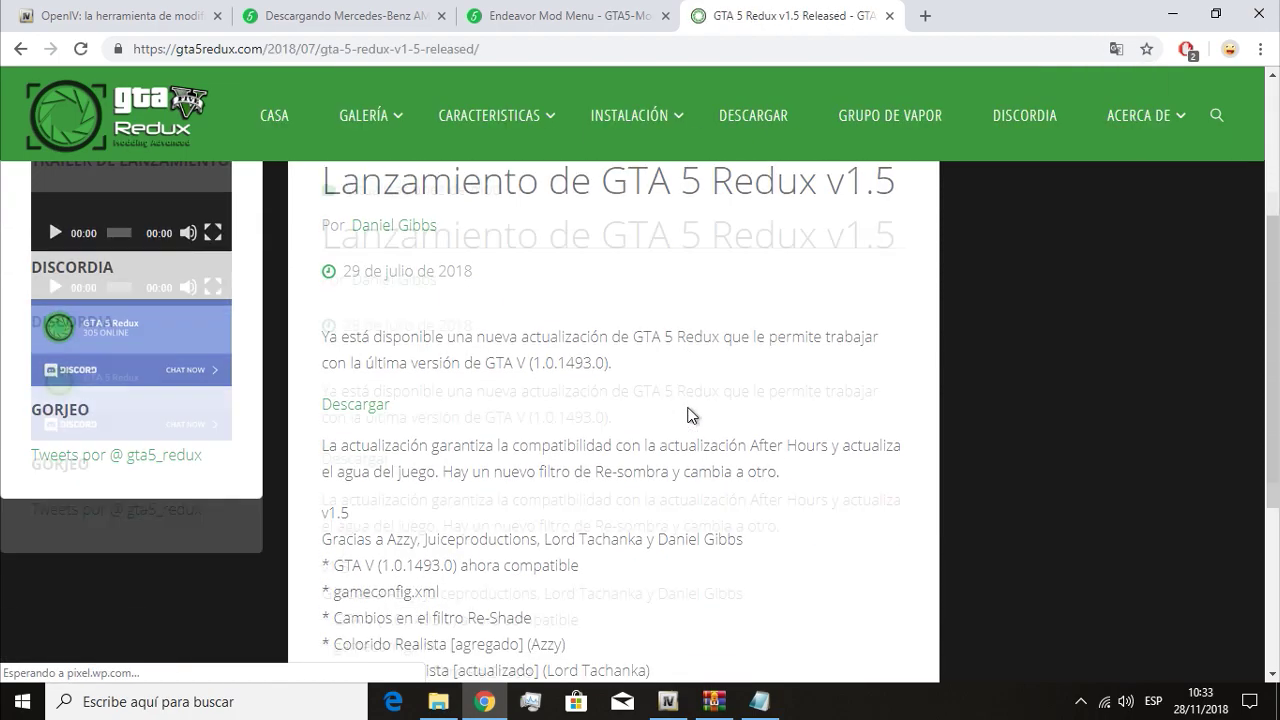
{"action": "scroll", "coordinate": [720, 372], "scroll_direction": "down", "scroll_amount": 5}
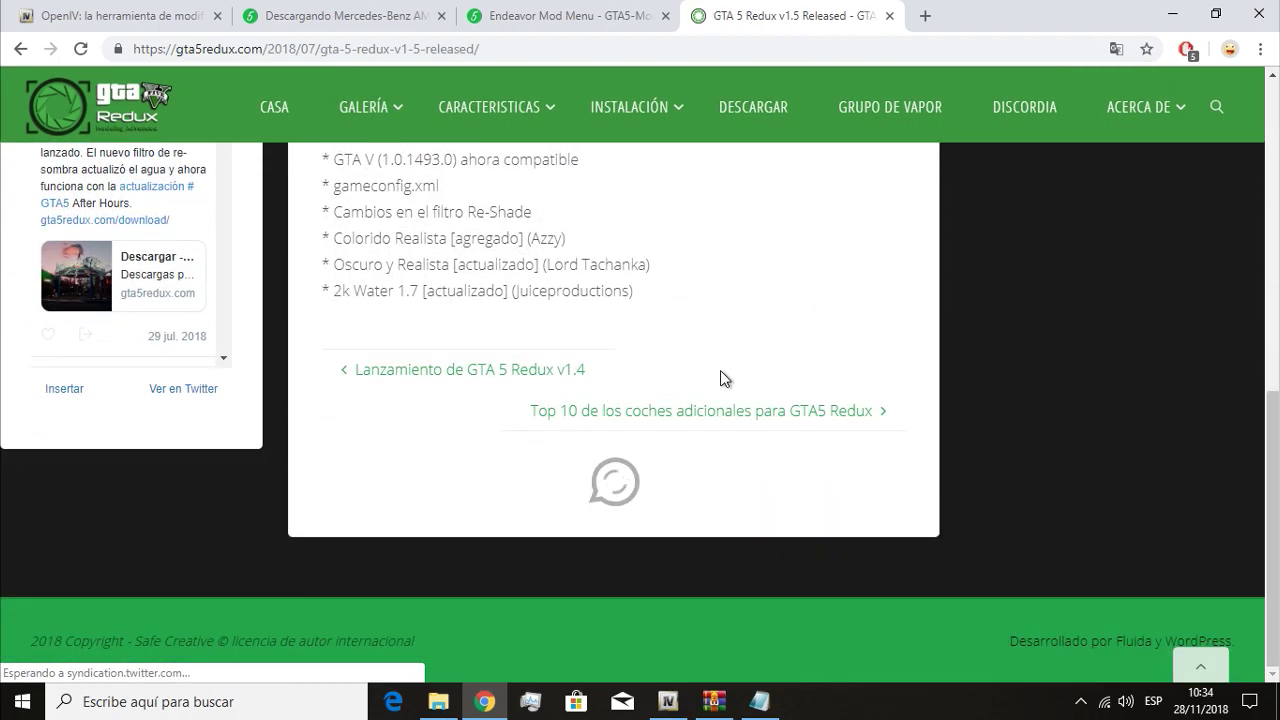
{"action": "scroll", "coordinate": [720, 370], "scroll_direction": "up", "scroll_amount": 7}
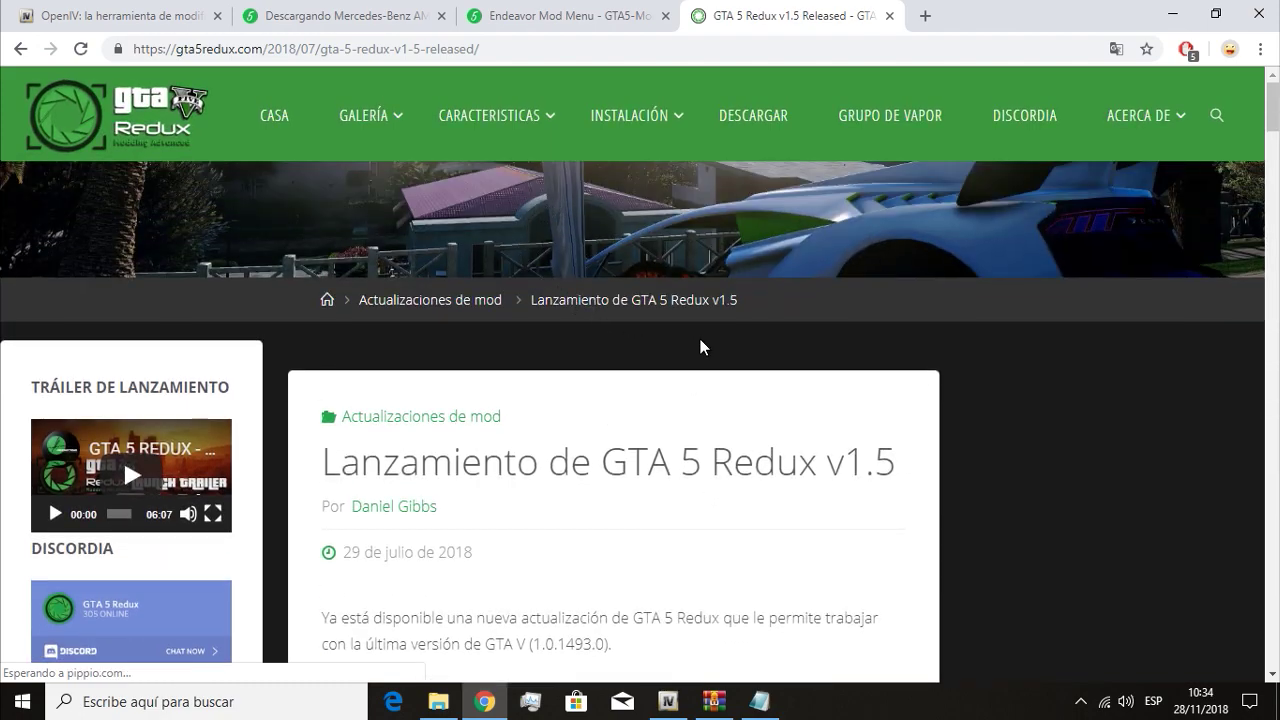
View the Redux site's photo gallery and look over the posts on its home page.
{"action": "mouse_move", "coordinate": [383, 120]}
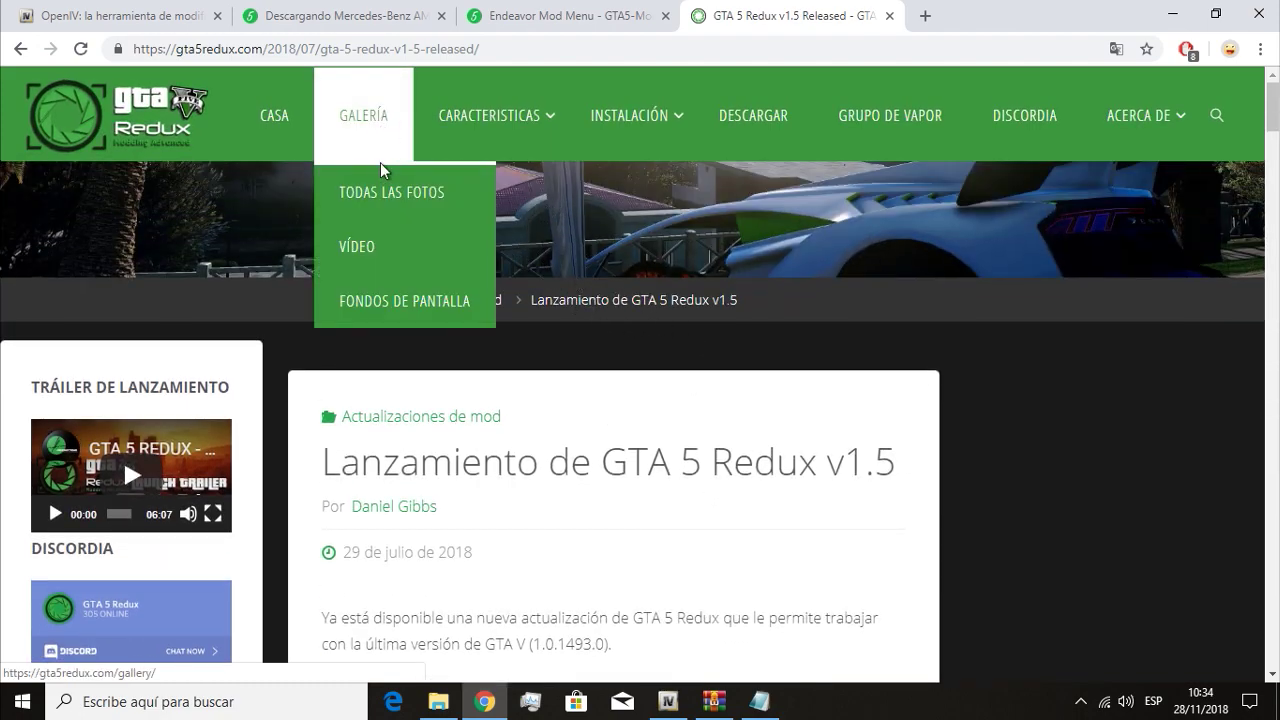
{"action": "left_click", "coordinate": [391, 213]}
{"action": "scroll", "coordinate": [523, 229], "scroll_direction": "down", "scroll_amount": 2}
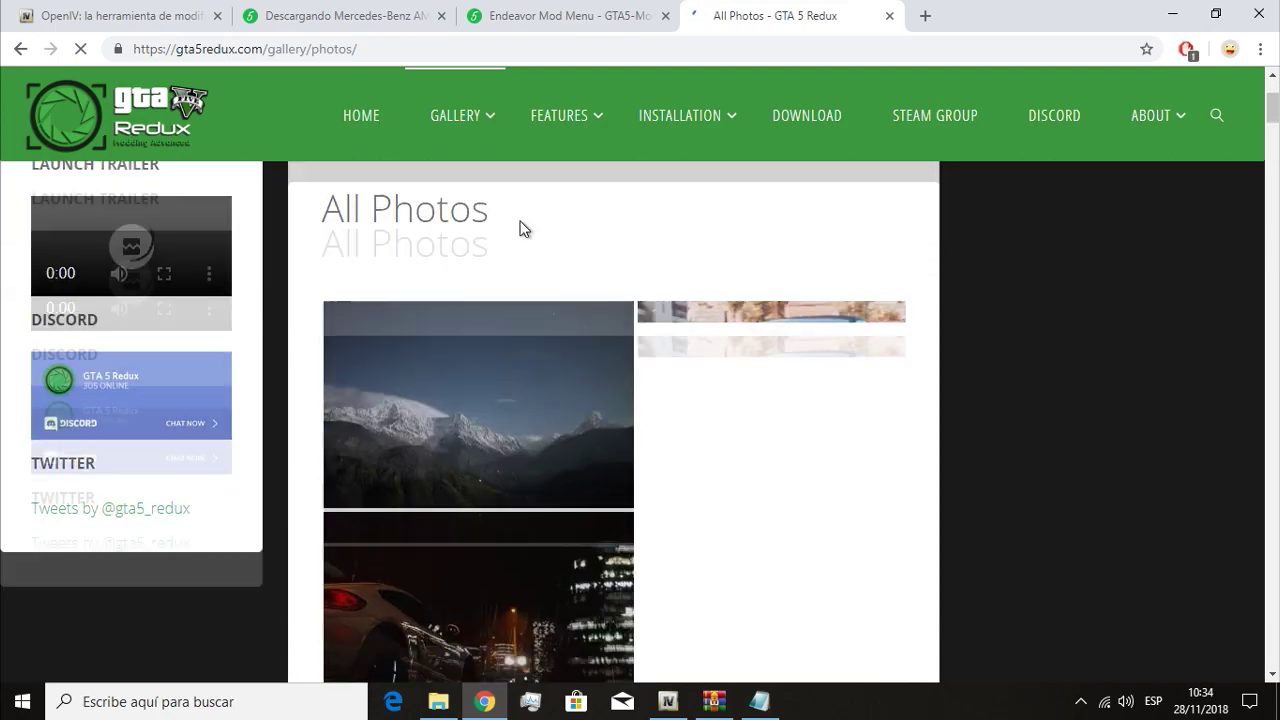
{"action": "left_click", "coordinate": [505, 364]}
{"action": "scroll", "coordinate": [623, 386], "scroll_direction": "down", "scroll_amount": 10}
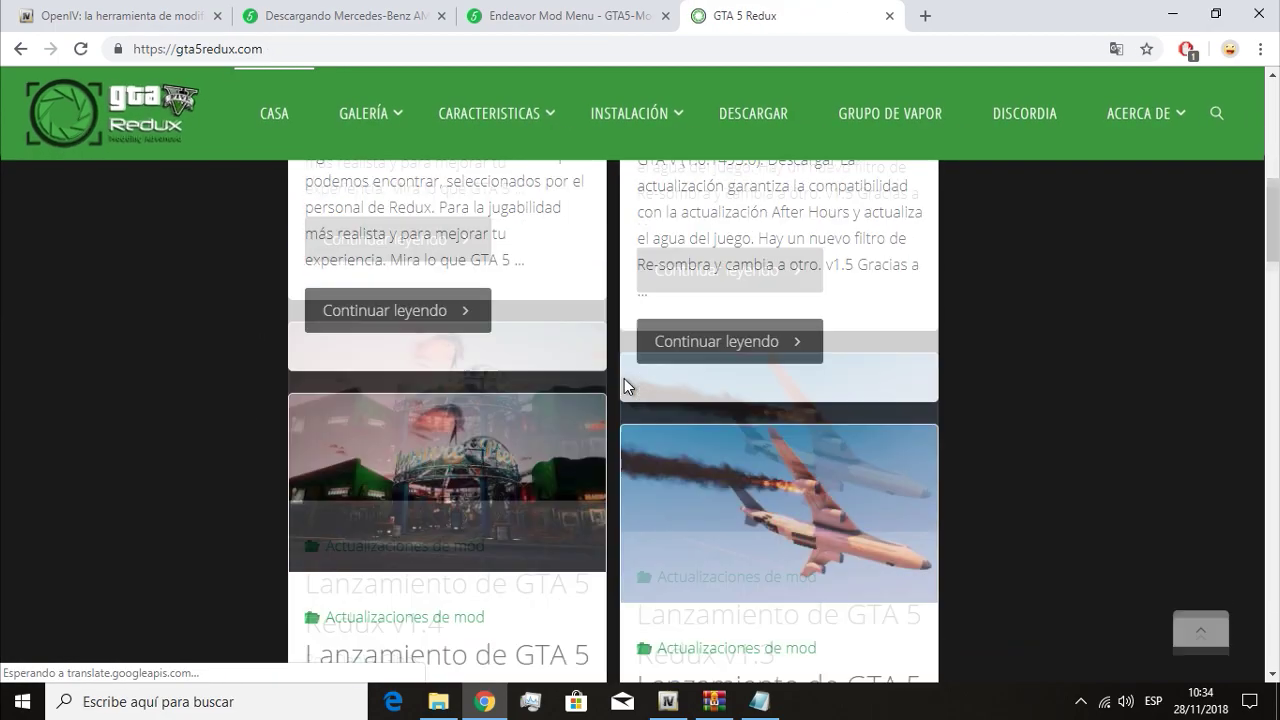
{"action": "scroll", "coordinate": [622, 384], "scroll_direction": "up", "scroll_amount": 10}
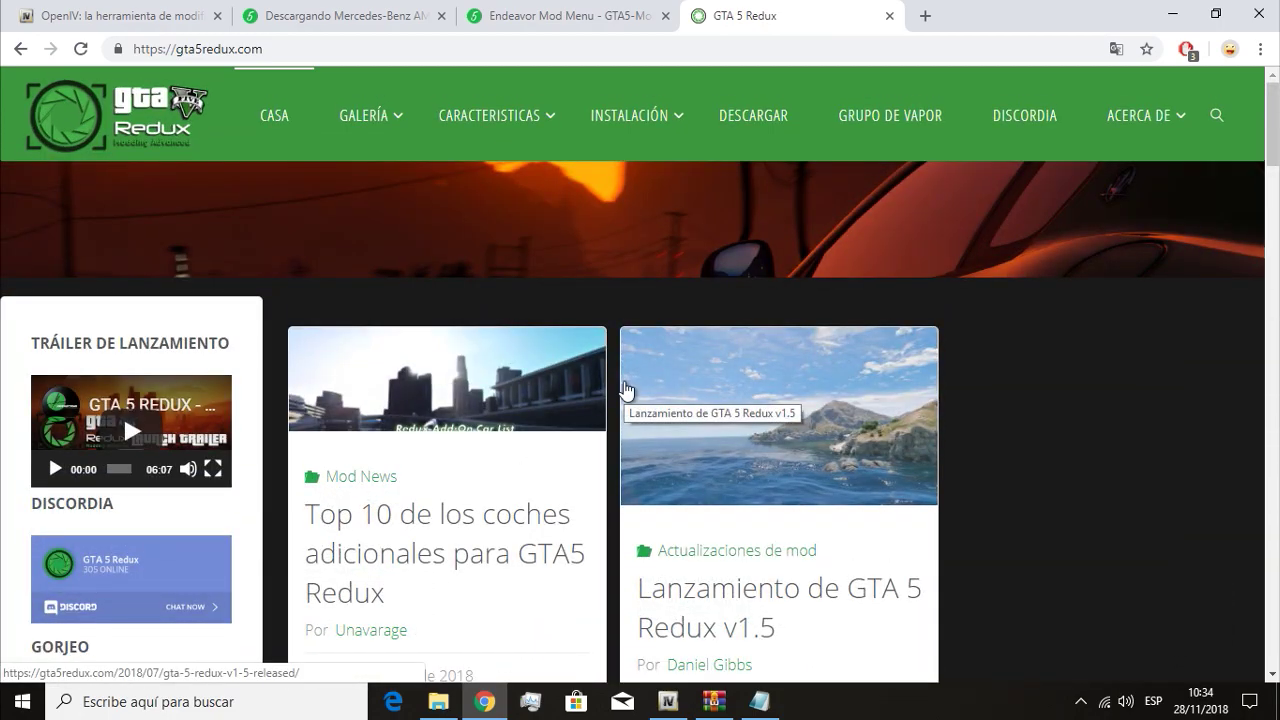
Recheck the path in the Notepad instructions and open the x64 folder inside update in OpenIV.
{"action": "left_click", "coordinate": [760, 702]}
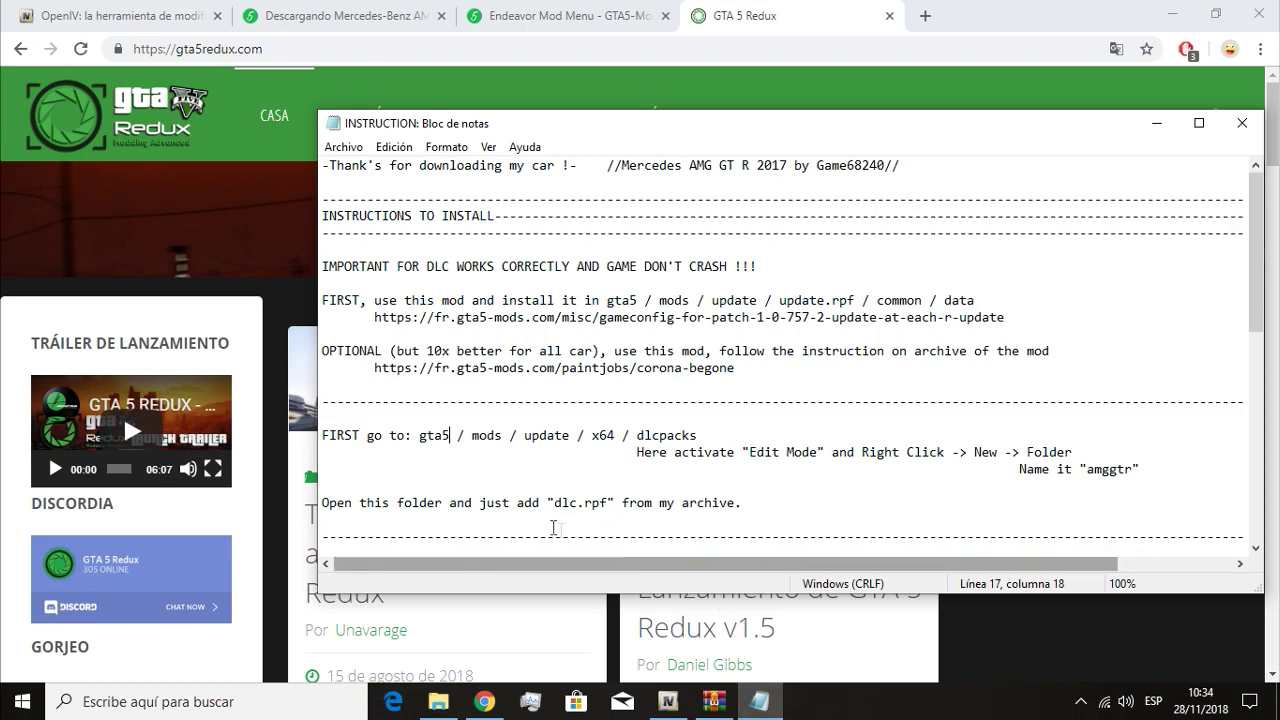
{"action": "left_click_drag", "start_coordinate": [503, 437], "coordinate": [461, 441]}
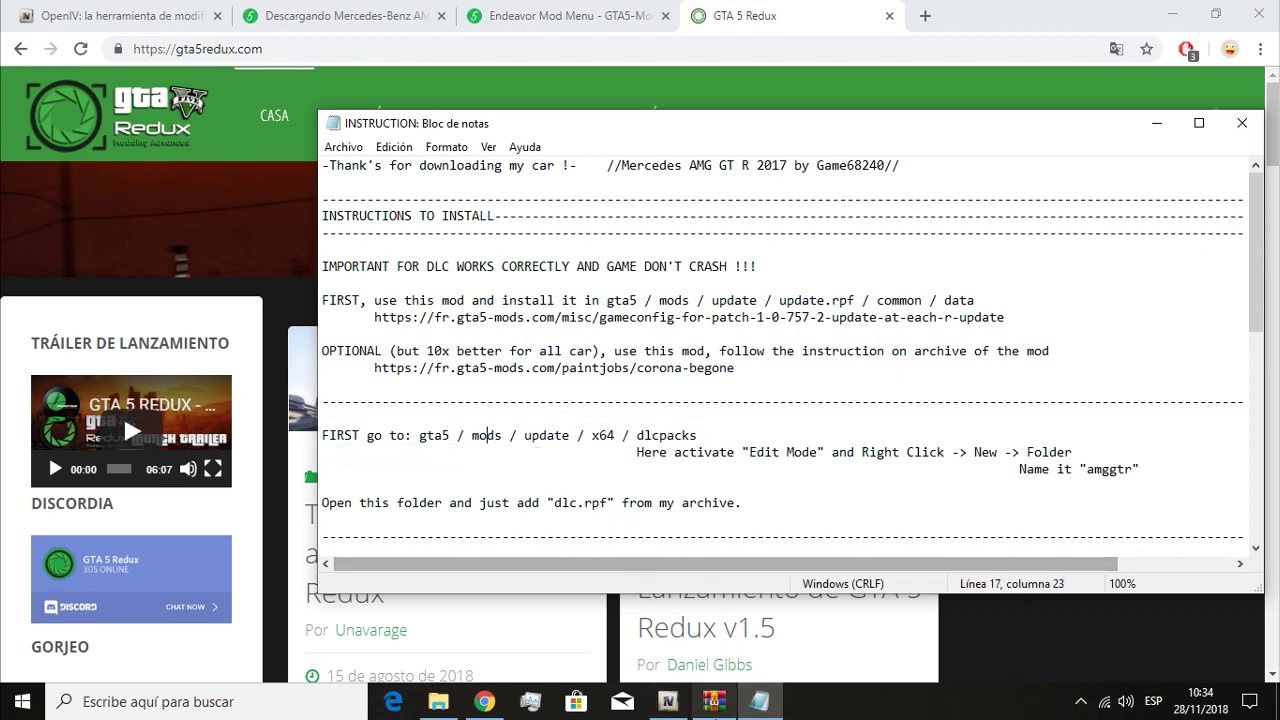
{"action": "left_click", "coordinate": [668, 702]}
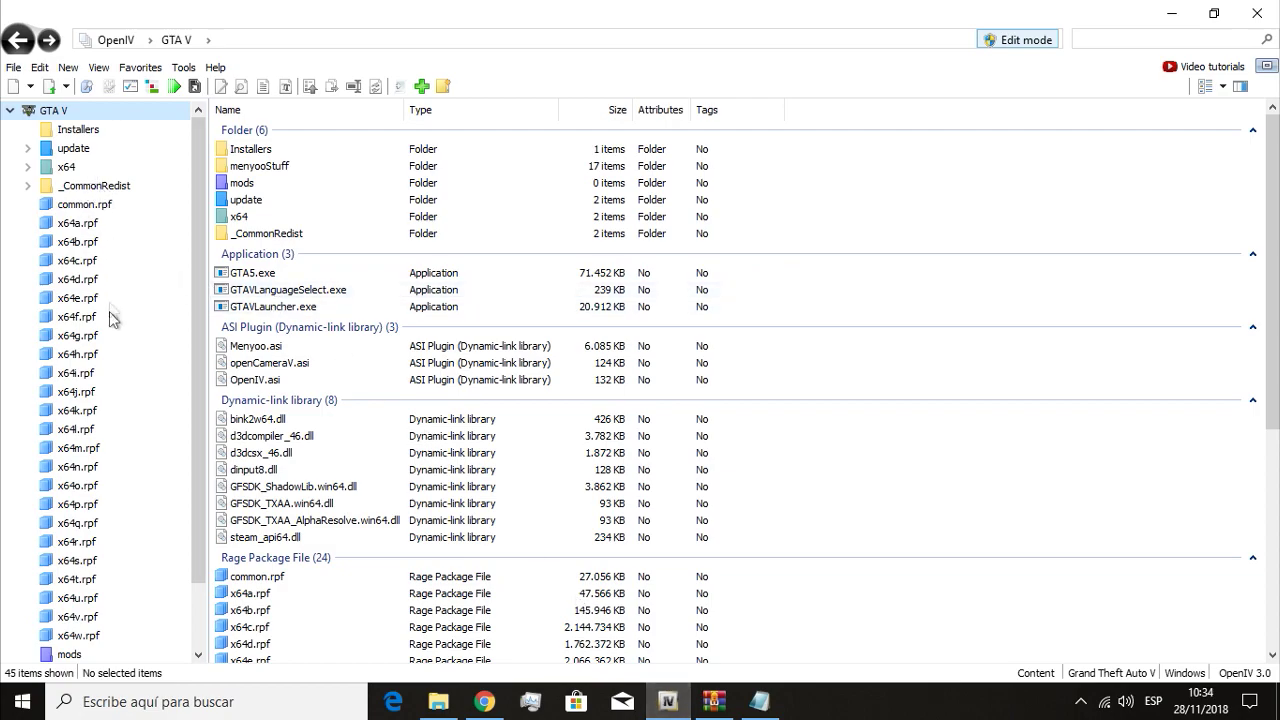
{"action": "left_click", "coordinate": [60, 166]}
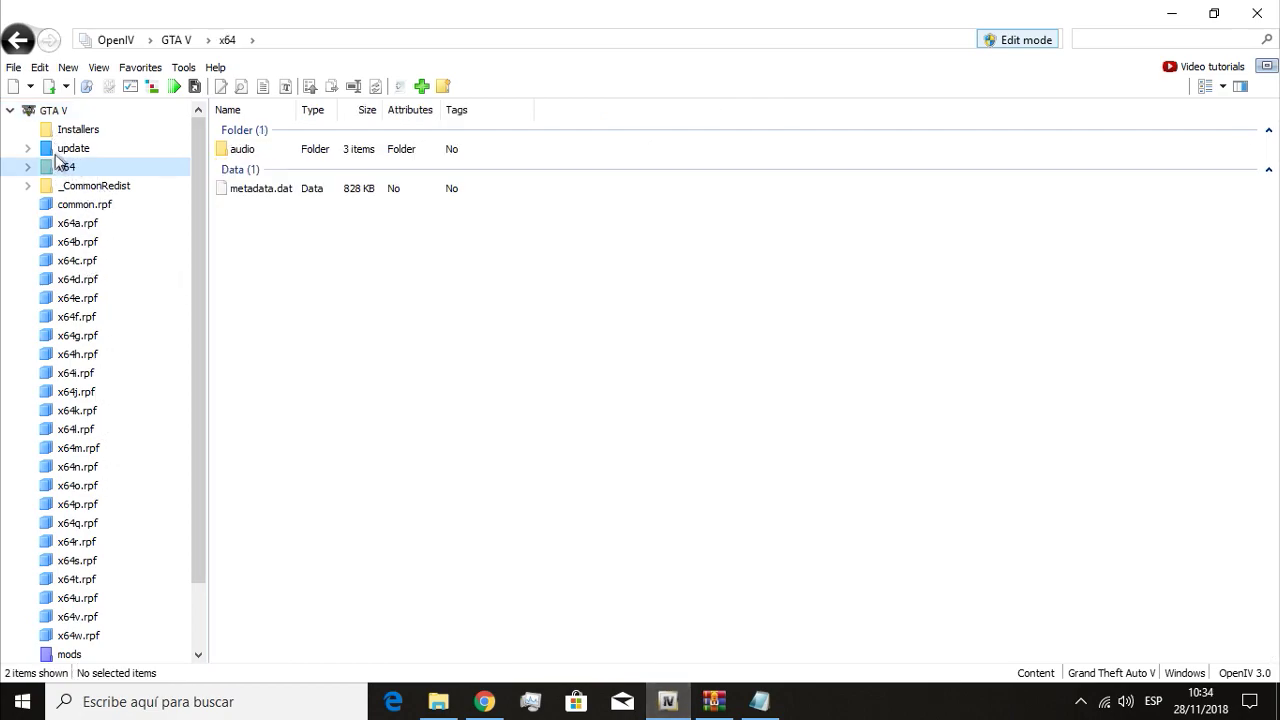
{"action": "key", "text": "Up"}
{"action": "left_click", "coordinate": [84, 168]}
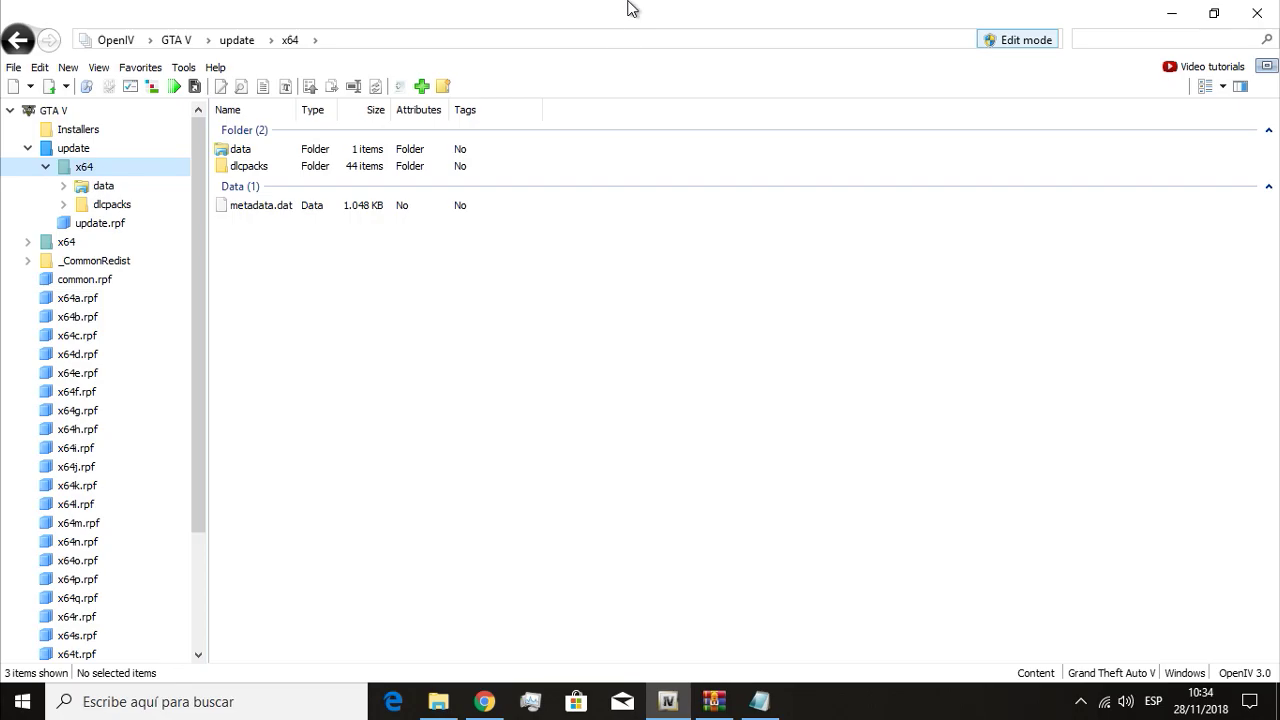
Arrange OpenIV and the instructions side by side and open the dlcpacks folder under update/x64.
{"action": "key", "text": "super+Left"}
{"action": "left_click", "coordinate": [894, 330]}
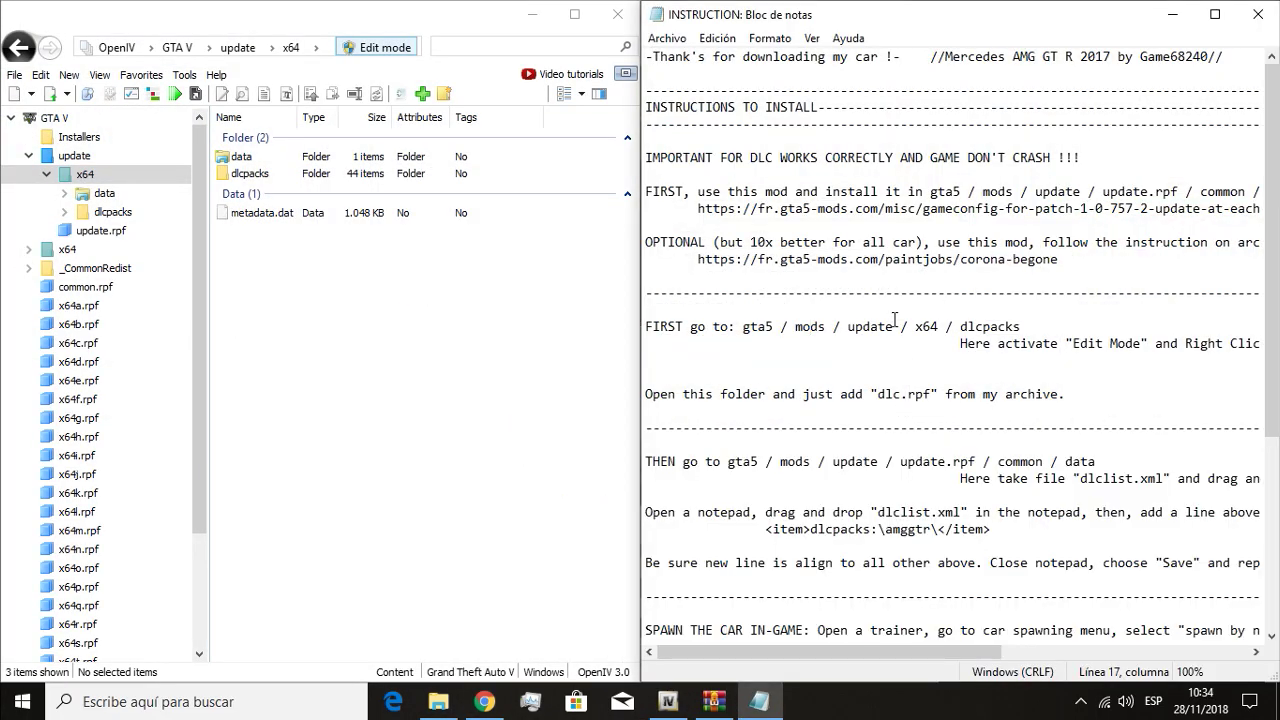
{"action": "left_click_drag", "start_coordinate": [722, 332], "coordinate": [889, 331]}
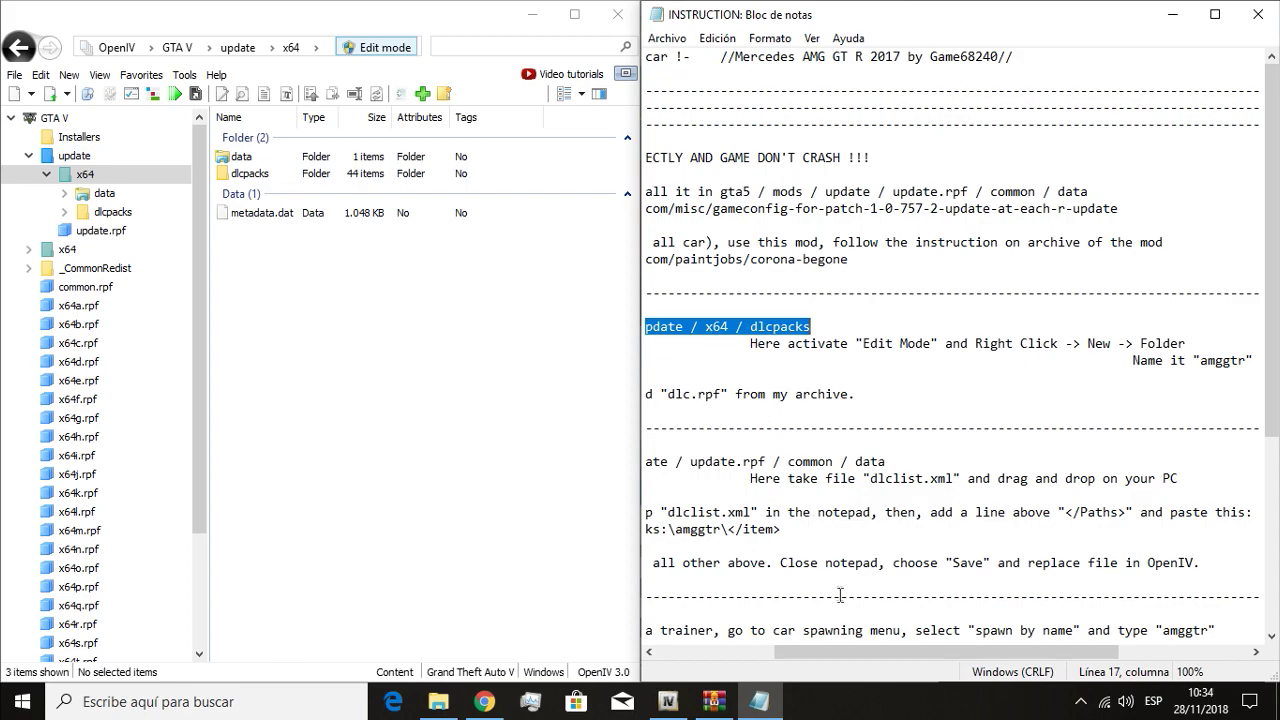
{"action": "left_click_drag", "start_coordinate": [840, 651], "coordinate": [743, 651]}
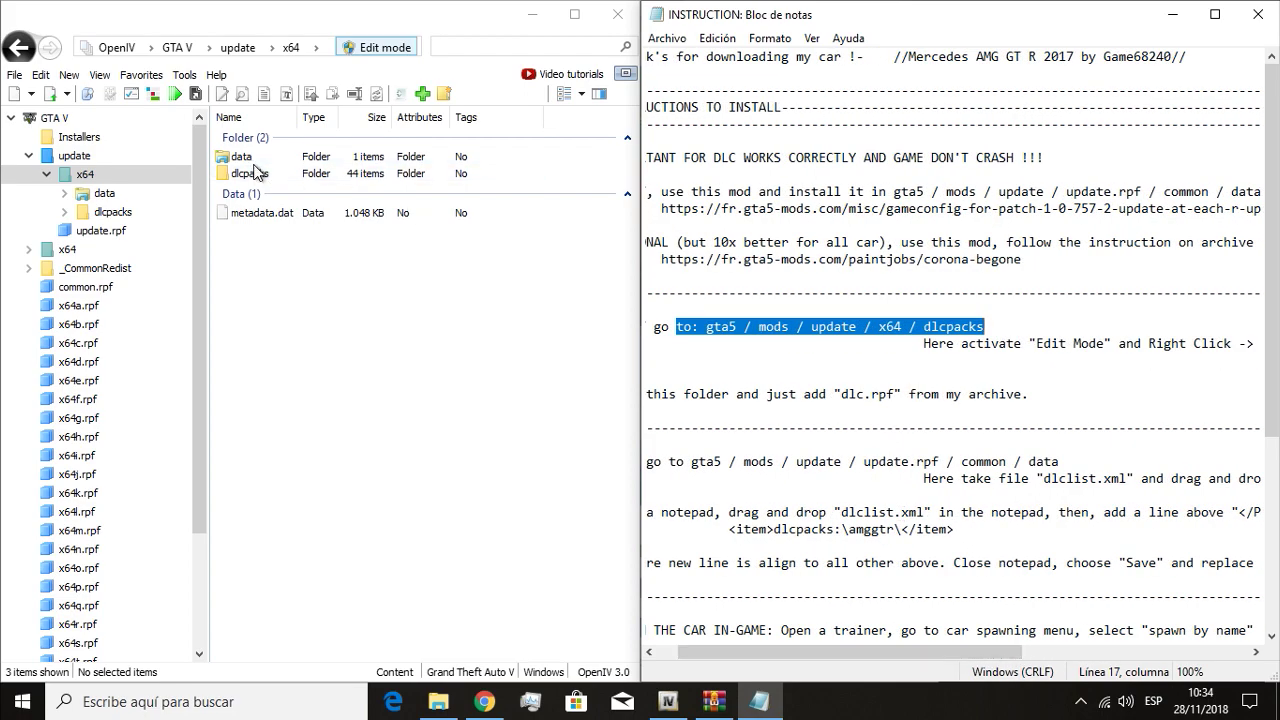
{"action": "double_click", "coordinate": [293, 177]}
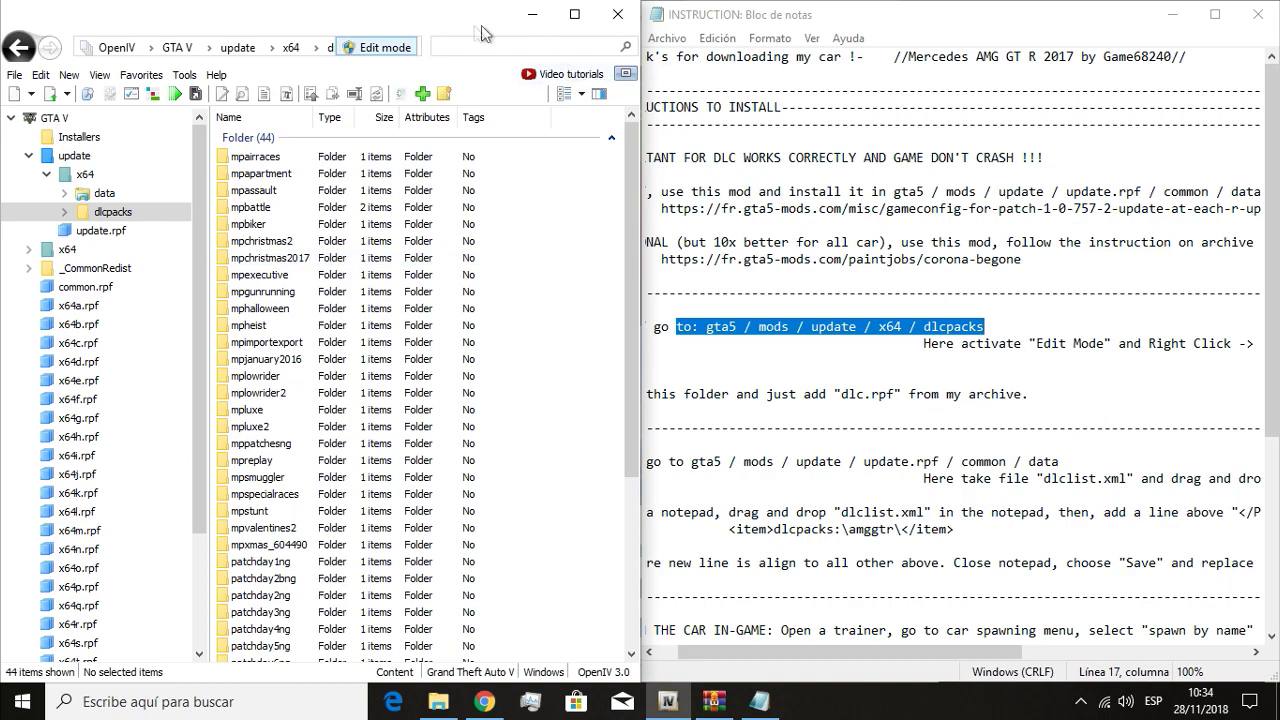
Create a new folder named amggtr inside dlcpacks, as given in the instructions.
{"action": "left_click_drag", "start_coordinate": [1074, 343], "coordinate": [1268, 346]}
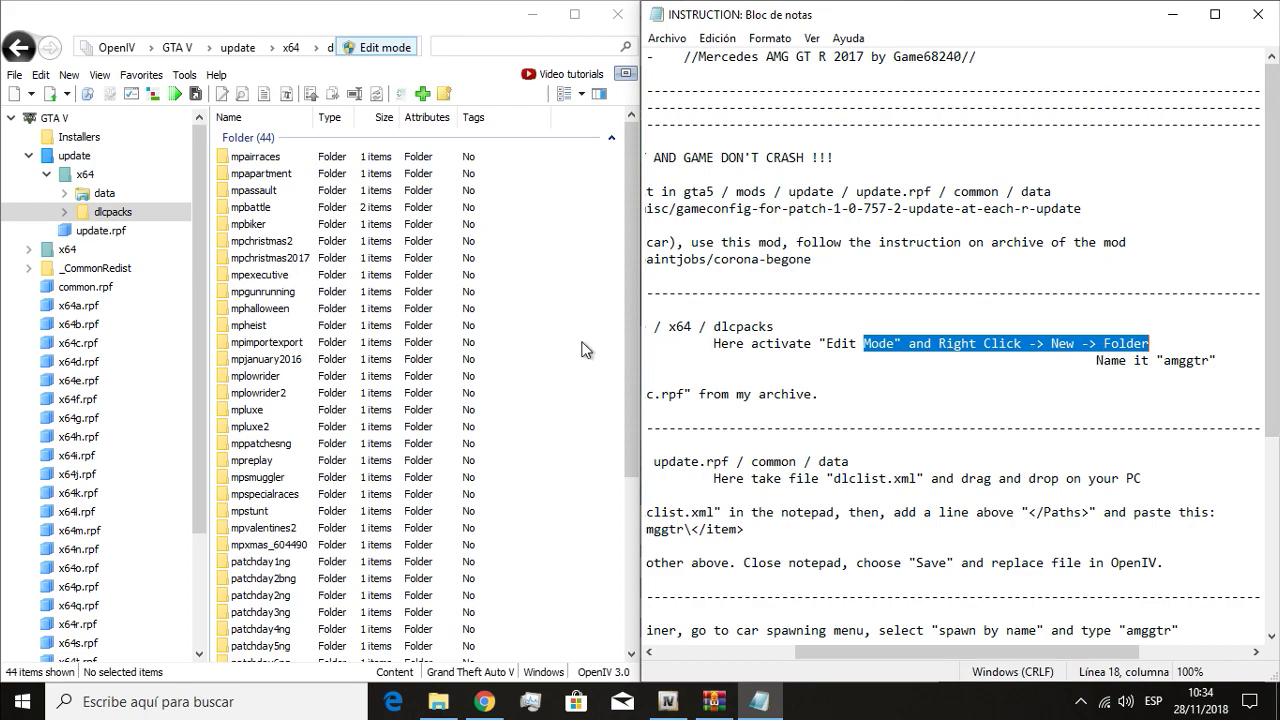
{"action": "right_click", "coordinate": [549, 360]}
{"action": "left_click", "coordinate": [590, 411]}
{"action": "right_click", "coordinate": [590, 411]}
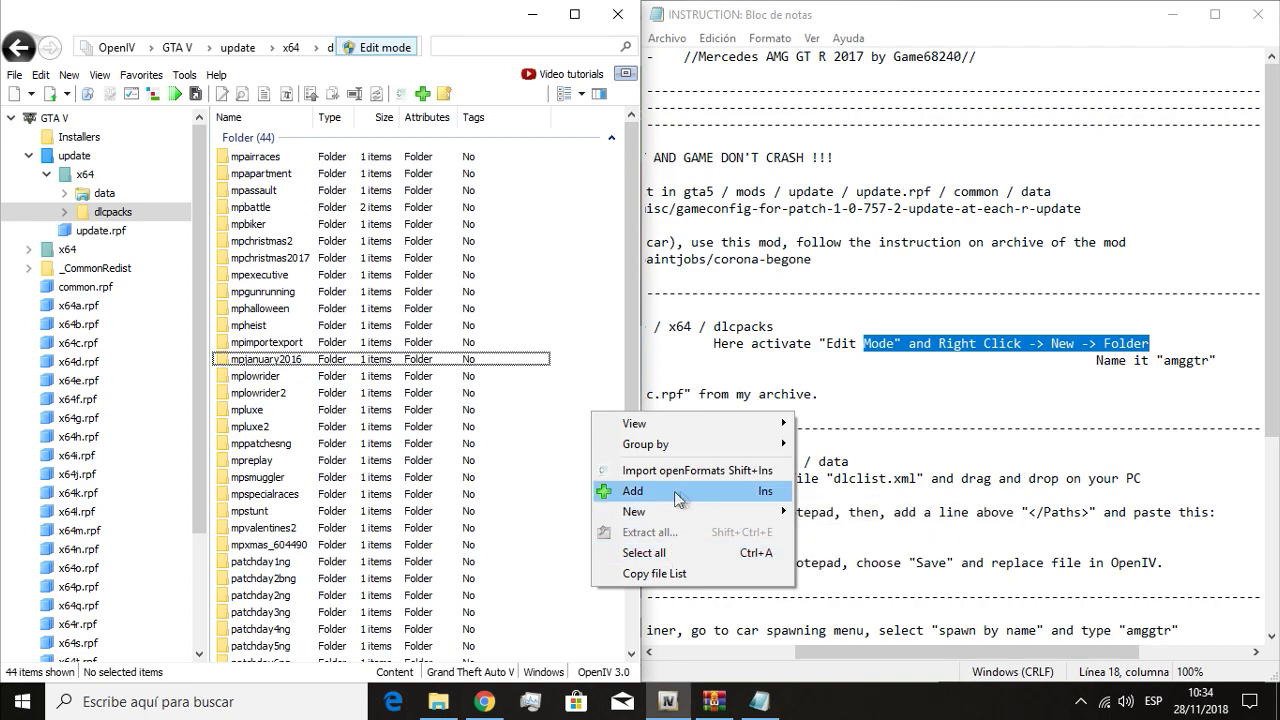
{"action": "mouse_move", "coordinate": [724, 510]}
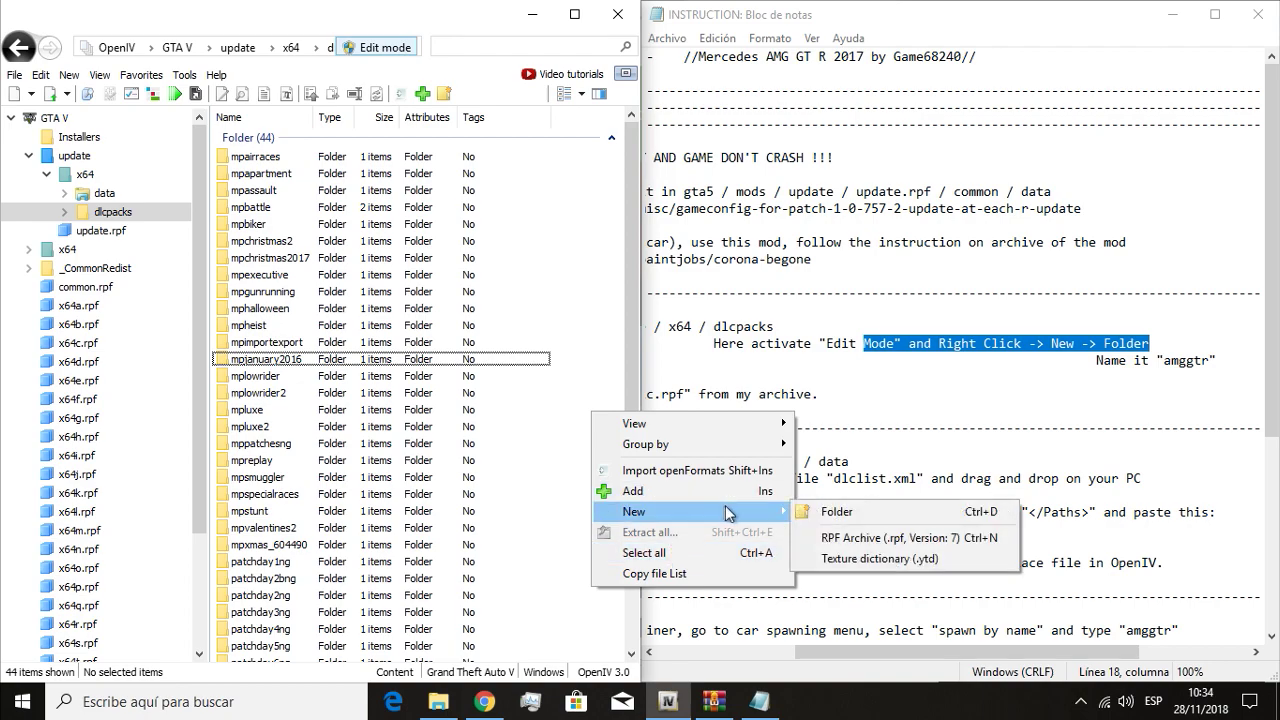
{"action": "left_click", "coordinate": [830, 511]}
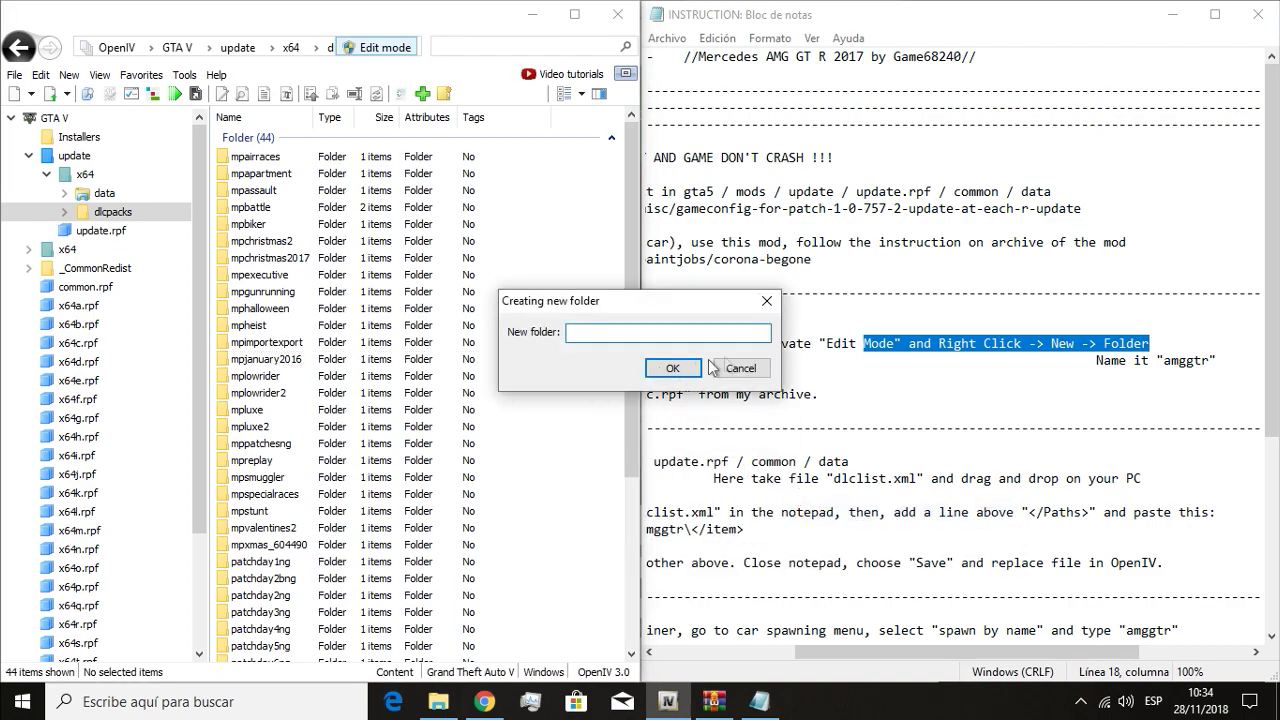
{"action": "left_click_drag", "start_coordinate": [1163, 362], "coordinate": [1199, 367]}
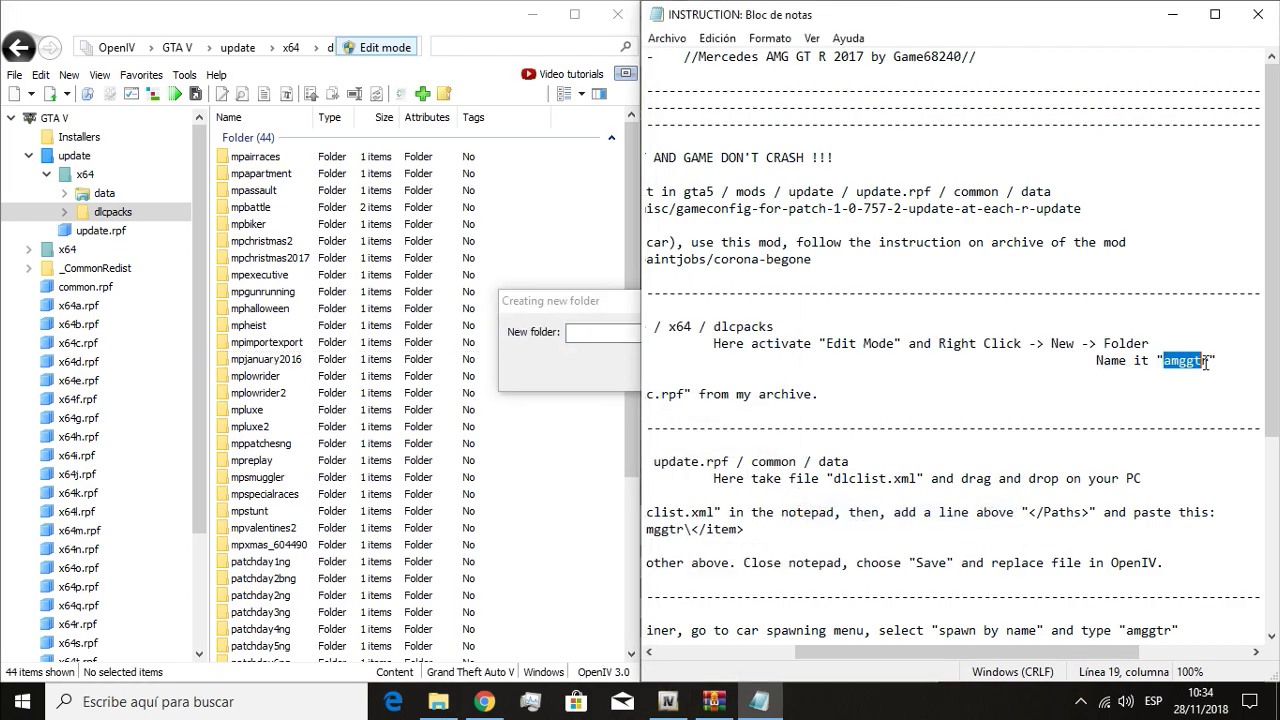
{"action": "left_click", "coordinate": [610, 332]}
{"action": "type", "text": "amggtr"}
{"action": "left_click", "coordinate": [673, 368]}
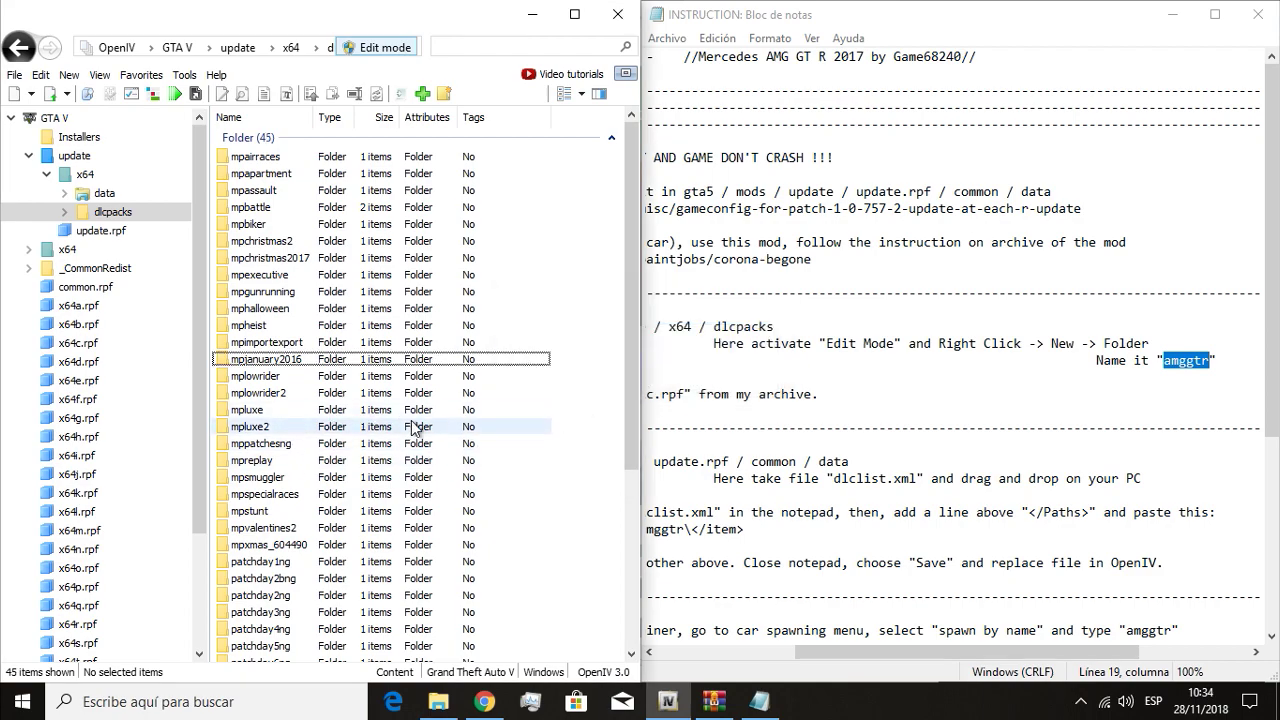
Filter the dlcpacks contents for amggtr and open that folder.
{"action": "scroll", "coordinate": [440, 428], "scroll_direction": "down", "scroll_amount": 4}
{"action": "left_click", "coordinate": [538, 50]}
{"action": "type", "text": "amggtr"}
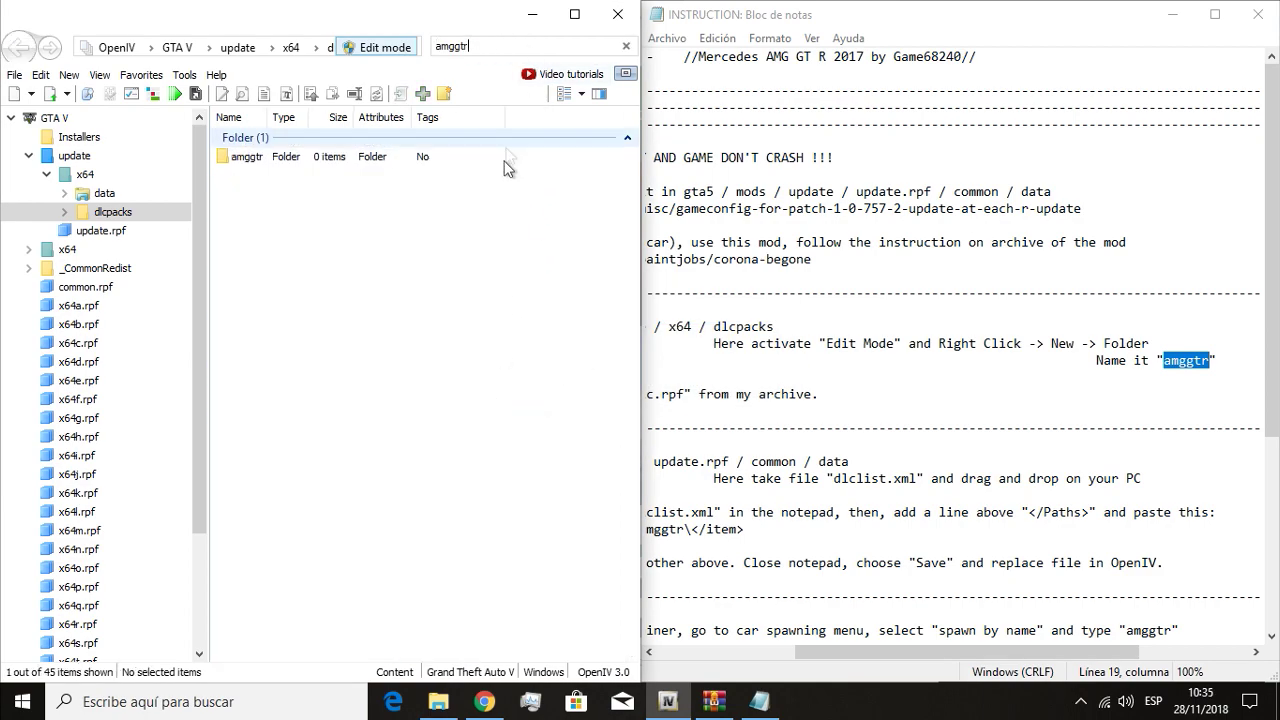
{"action": "double_click", "coordinate": [313, 163]}
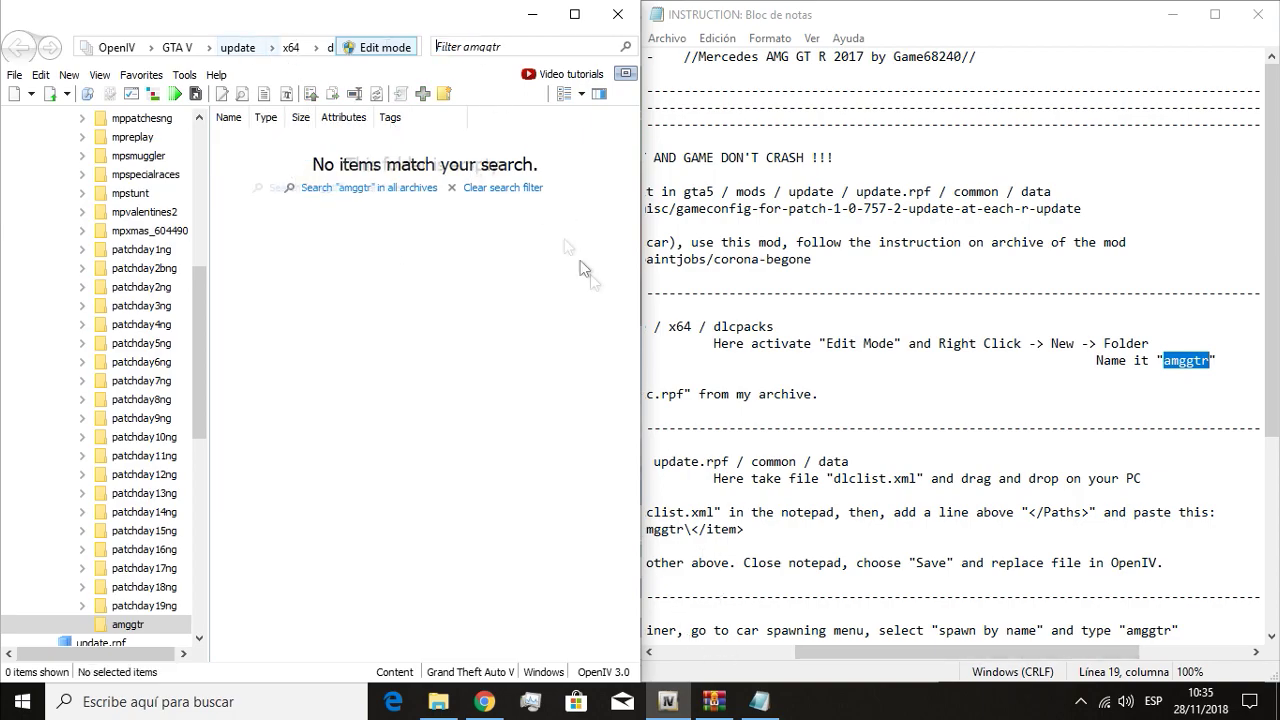
Add dlc.rpf from the Files folder of the car's ADD-ON archive to the amggtr folder in OpenIV.
{"action": "left_click", "coordinate": [713, 701]}
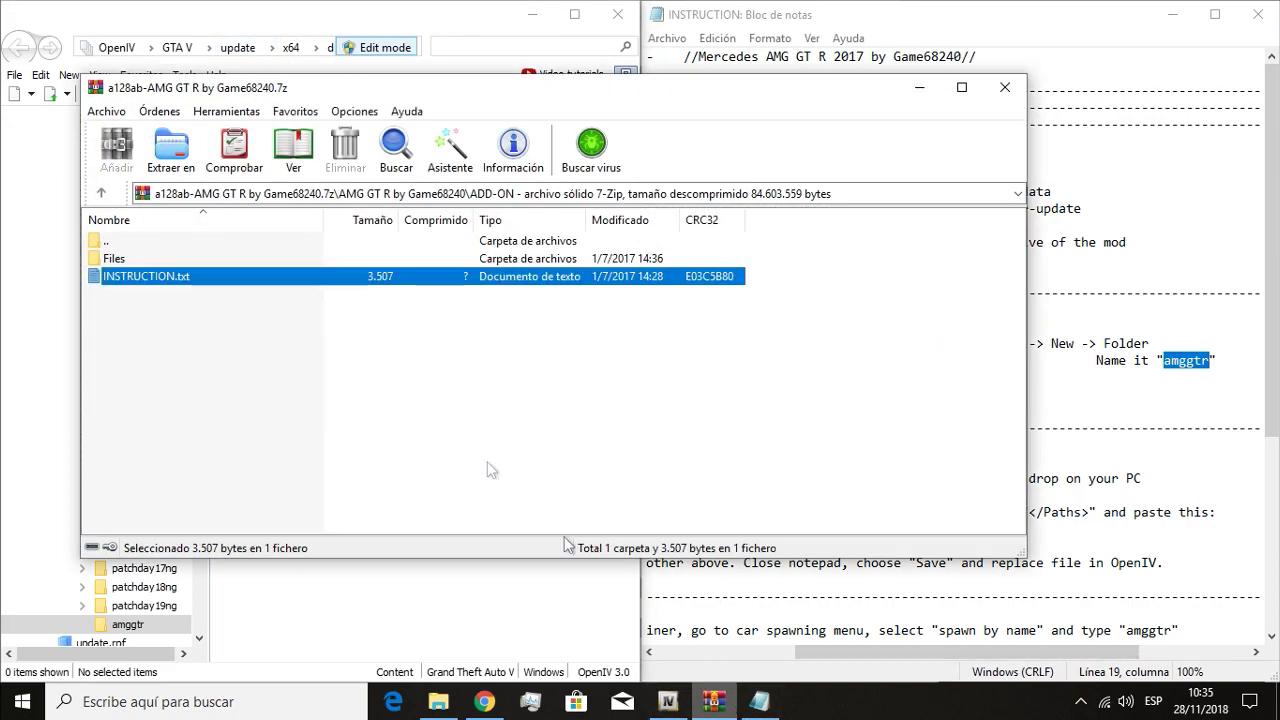
{"action": "double_click", "coordinate": [118, 258]}
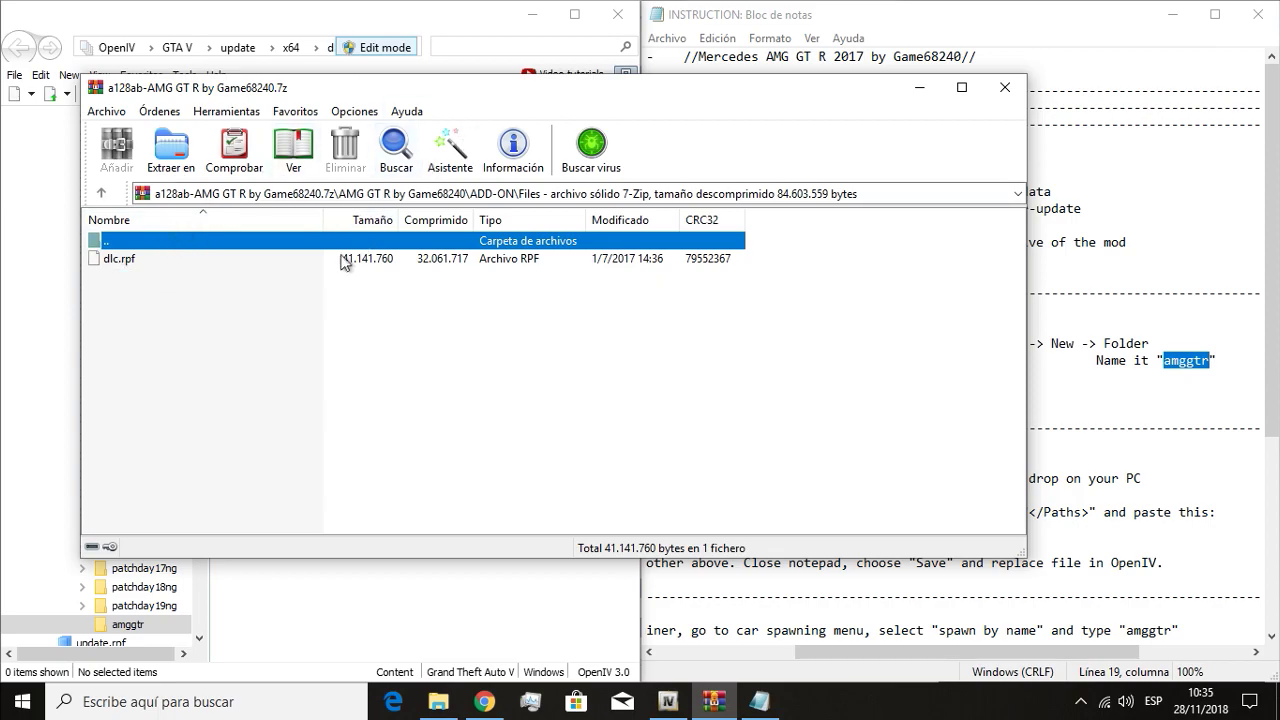
{"action": "left_click_drag", "start_coordinate": [364, 258], "coordinate": [341, 289]}
{"action": "left_click_drag", "start_coordinate": [401, 618], "coordinate": [402, 619]}
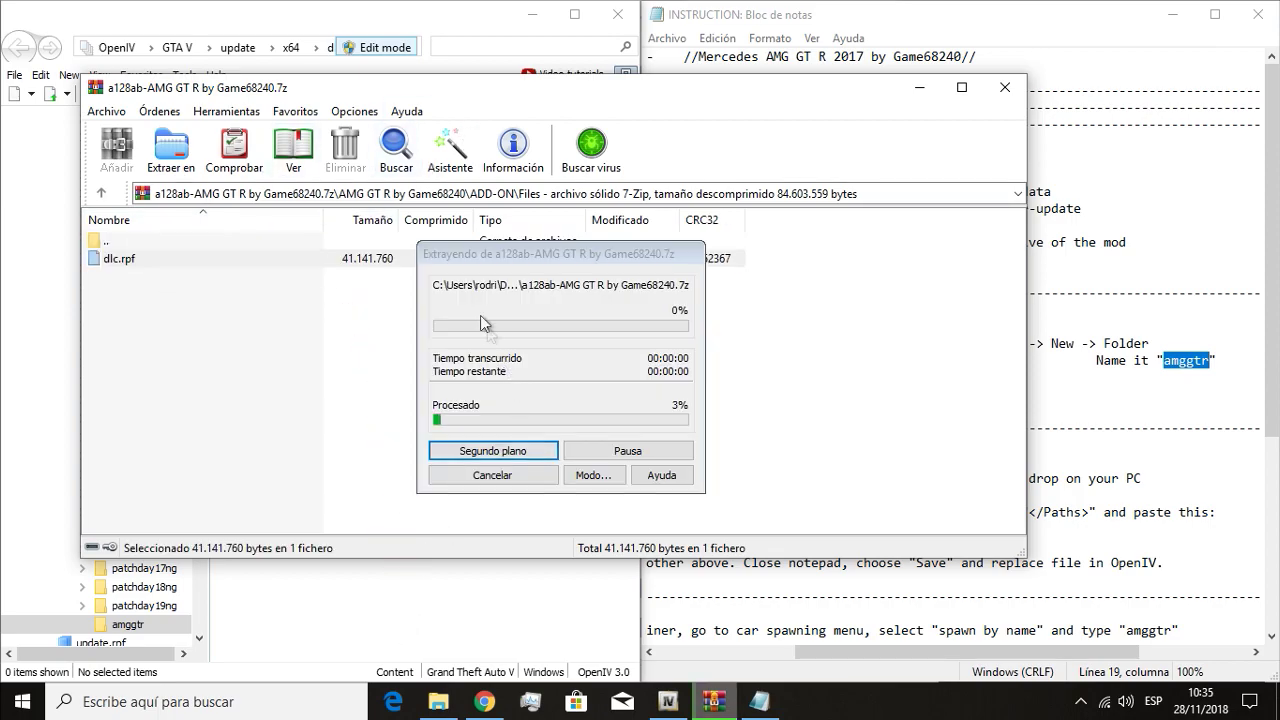
Open the amggtr_hi.yft model from vehicles.rpf in the x64 folder of the new dlc.rpf.
{"action": "double_click", "coordinate": [299, 171]}
{"action": "left_click", "coordinate": [291, 256]}
{"action": "double_click", "coordinate": [291, 256]}
{"action": "double_click", "coordinate": [256, 294]}
{"action": "left_click", "coordinate": [265, 255]}
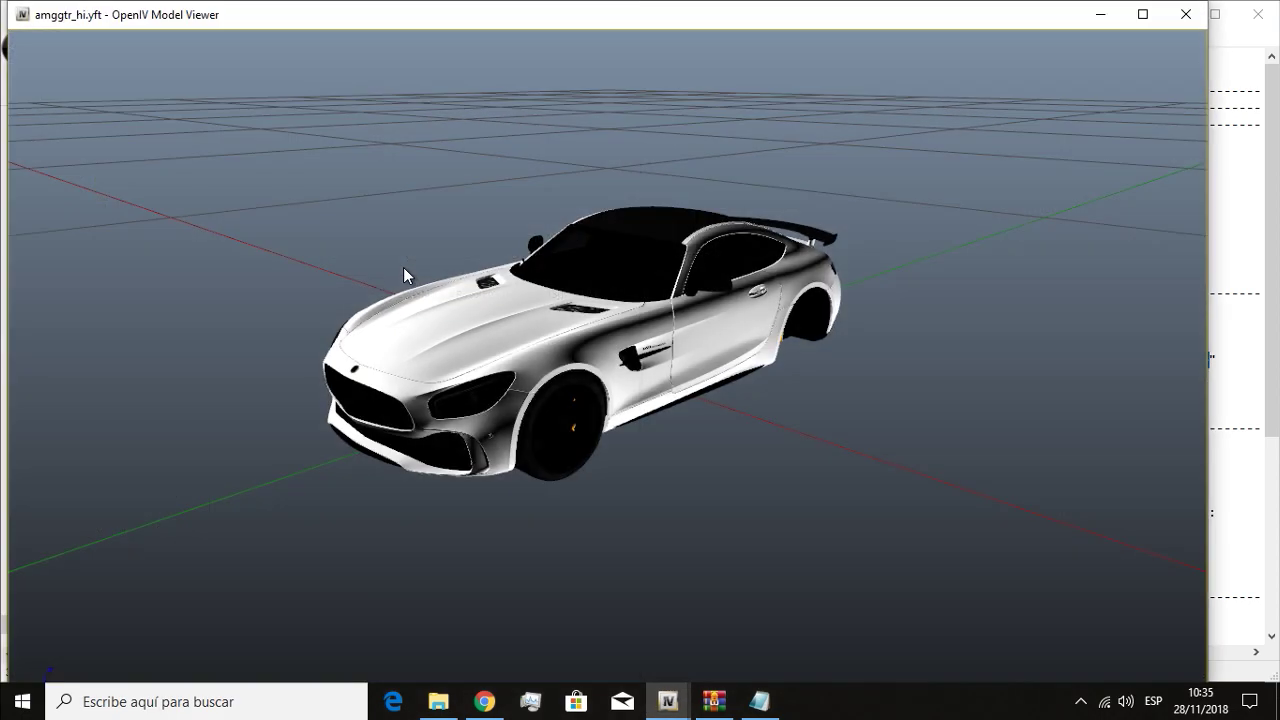
Inspect the car model from several sides, including the rear, and close the model viewer.
{"action": "left_click_drag", "start_coordinate": [403, 267], "coordinate": [771, 290]}
{"action": "scroll", "coordinate": [654, 351], "scroll_direction": "up", "scroll_amount": 5}
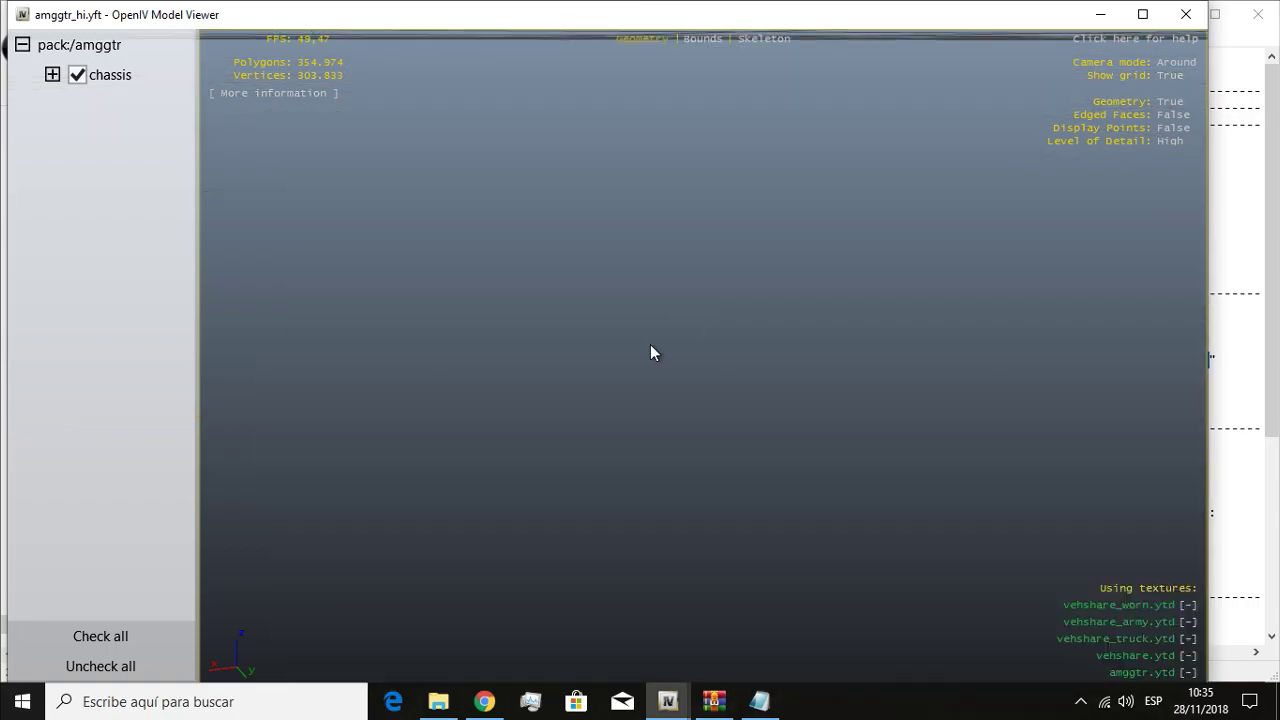
{"action": "scroll", "coordinate": [651, 354], "scroll_direction": "down", "scroll_amount": 6}
{"action": "mouse_move", "coordinate": [629, 363]}
{"action": "left_mouse_down"}
{"action": "mouse_move", "coordinate": [1049, 302]}
{"action": "mouse_move", "coordinate": [821, 368]}
{"action": "mouse_move", "coordinate": [480, 395]}
{"action": "mouse_move", "coordinate": [700, 380]}
{"action": "mouse_move", "coordinate": [623, 369]}
{"action": "left_mouse_up"}
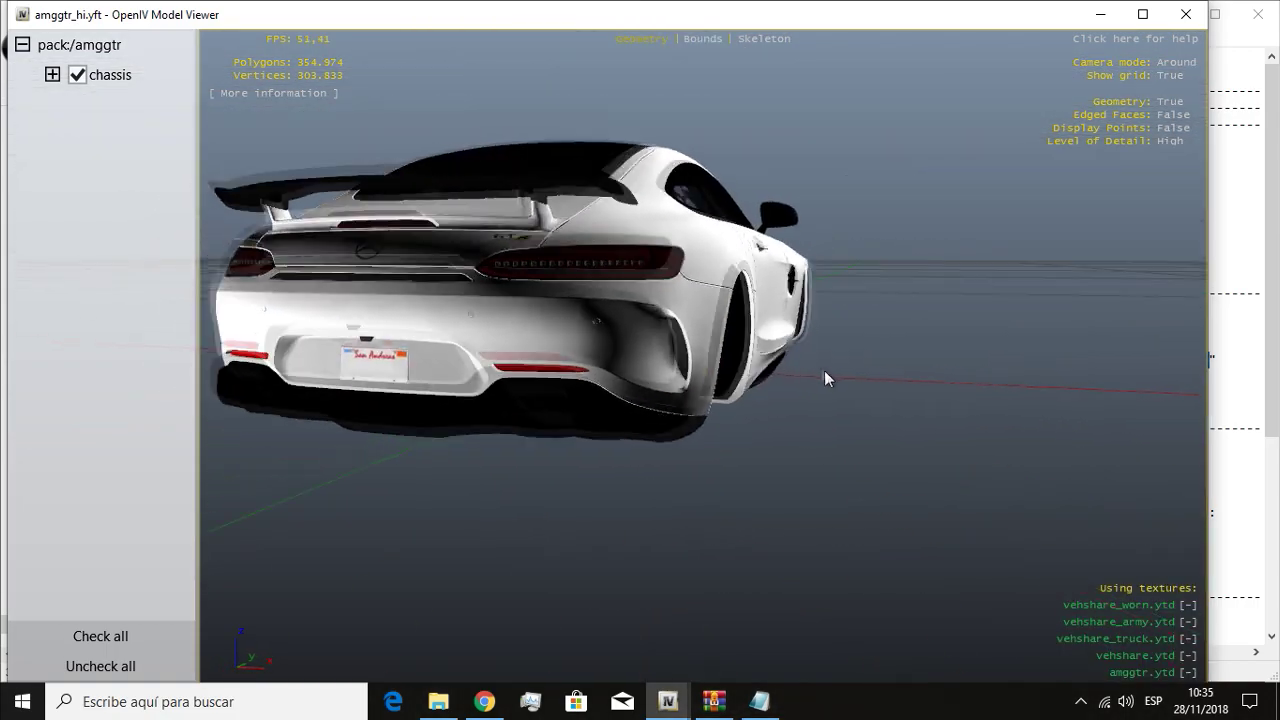
{"action": "left_click", "coordinate": [1184, 14]}
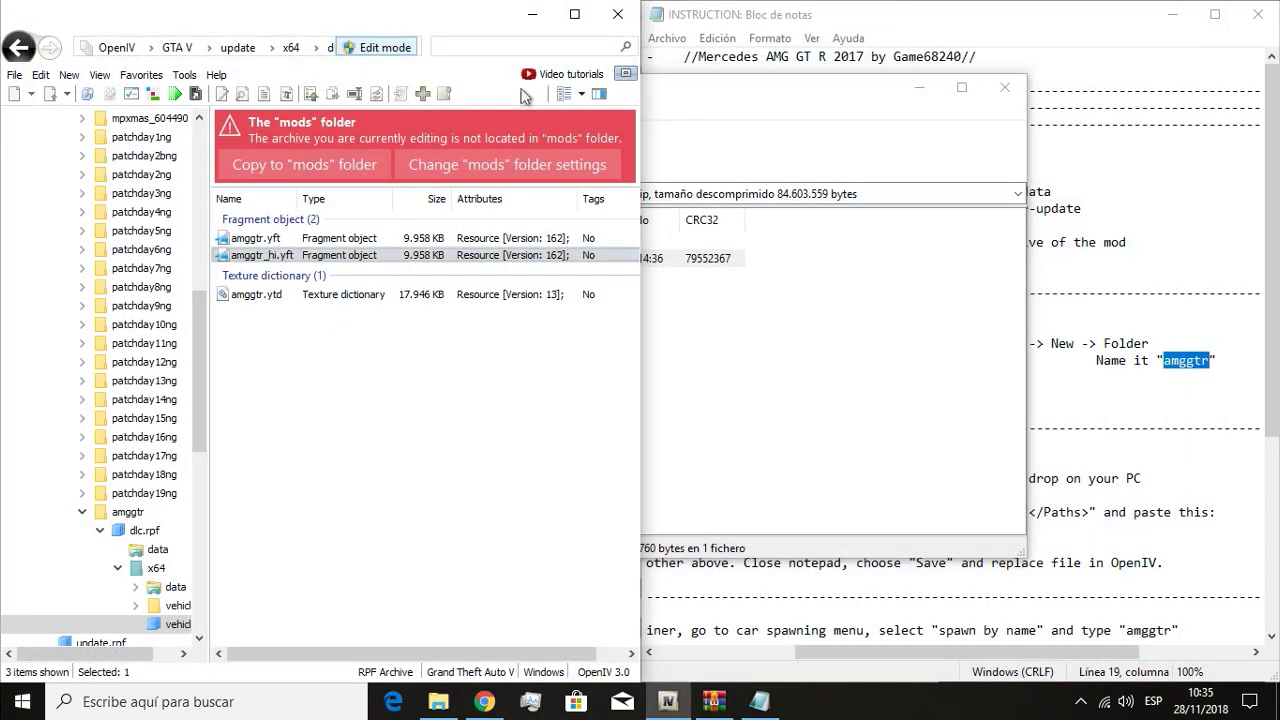
Maximize OpenIV and go back up to the amggtr folder.
{"action": "left_click", "coordinate": [576, 12]}
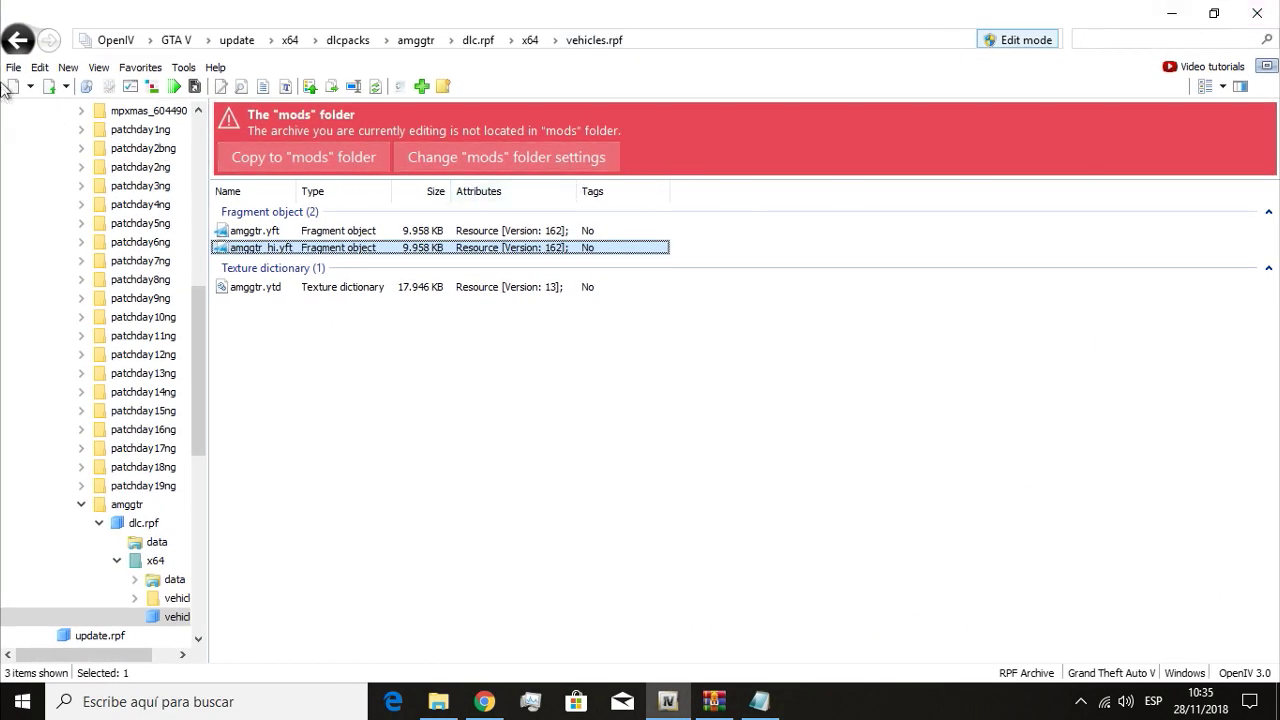
{"action": "left_click", "coordinate": [16, 42]}
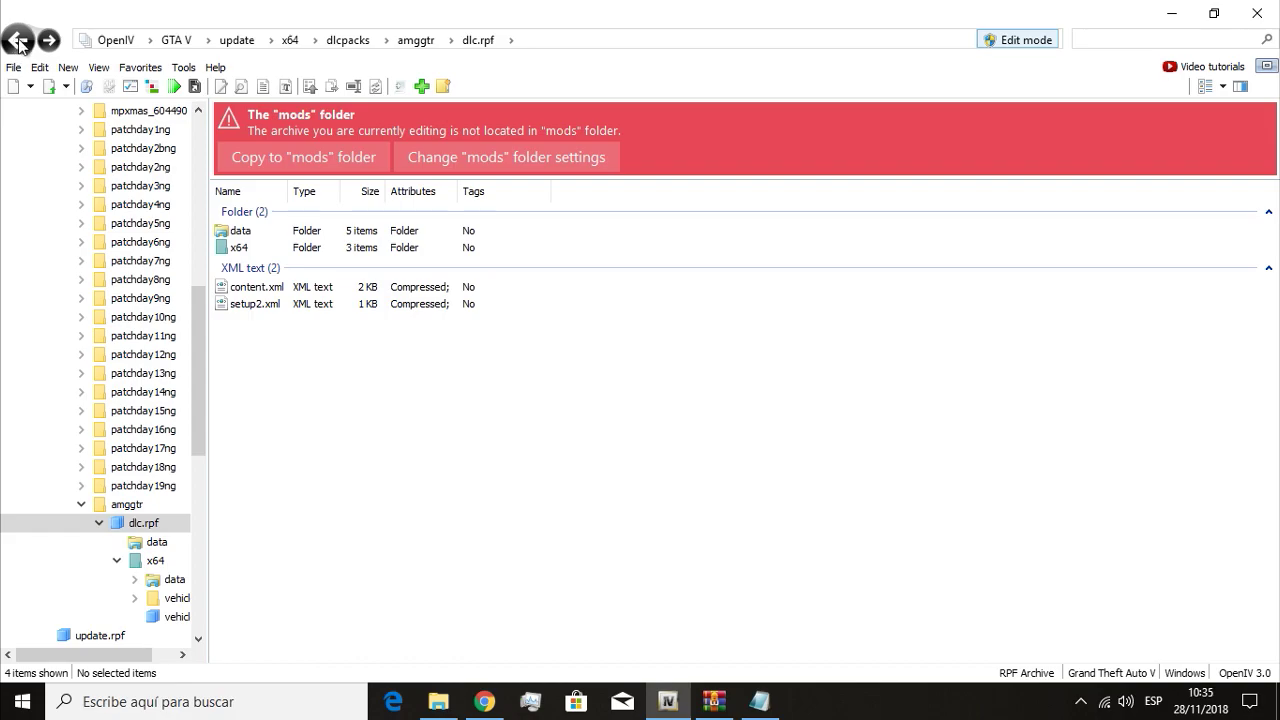
{"action": "left_click", "coordinate": [18, 42]}
Read the full-screen instructions for adding dlc.rpf and for the path to update.rpf / common / data.
{"action": "left_click", "coordinate": [760, 701]}
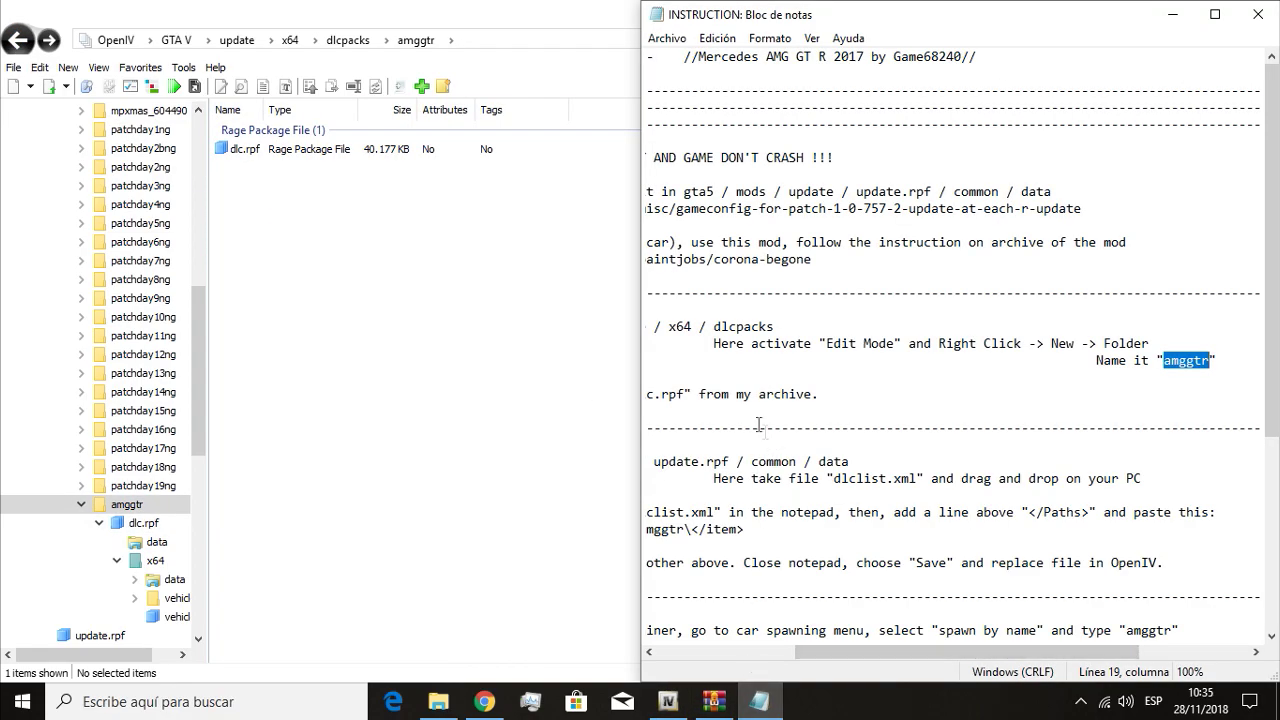
{"action": "double_click", "coordinate": [955, 35]}
{"action": "double_click", "coordinate": [703, 123]}
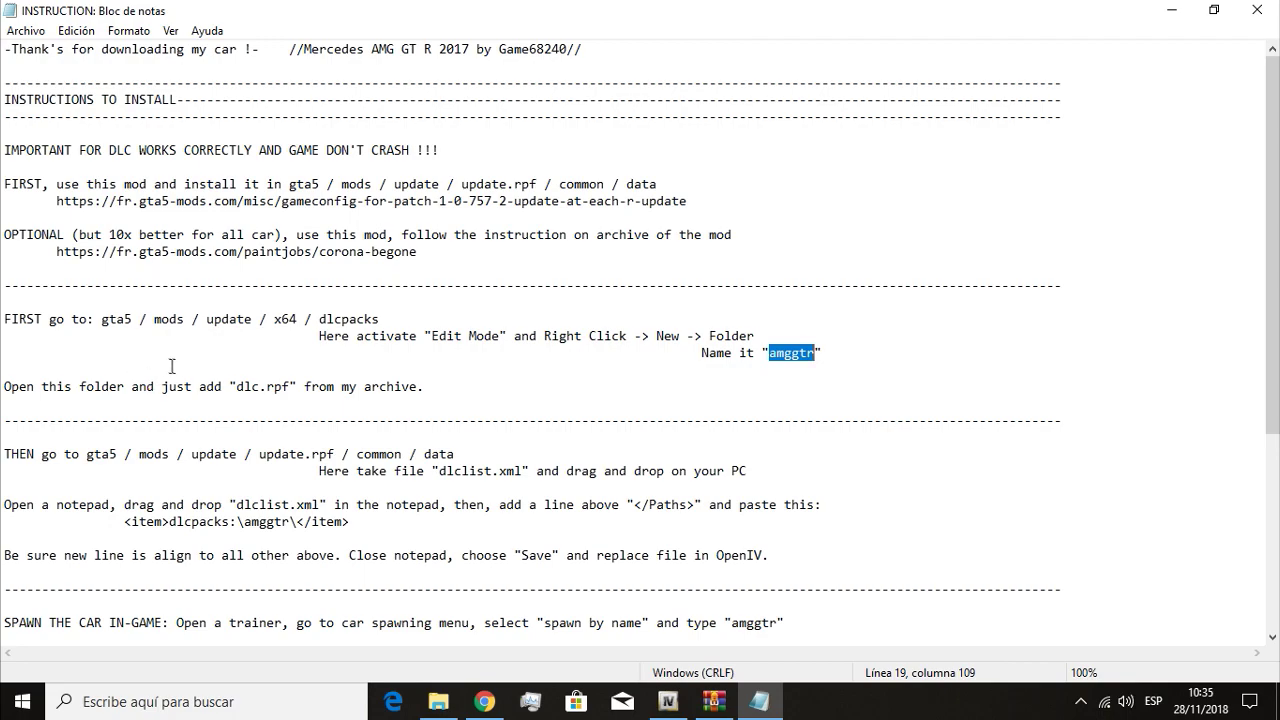
{"action": "left_click_drag", "start_coordinate": [84, 385], "coordinate": [214, 420]}
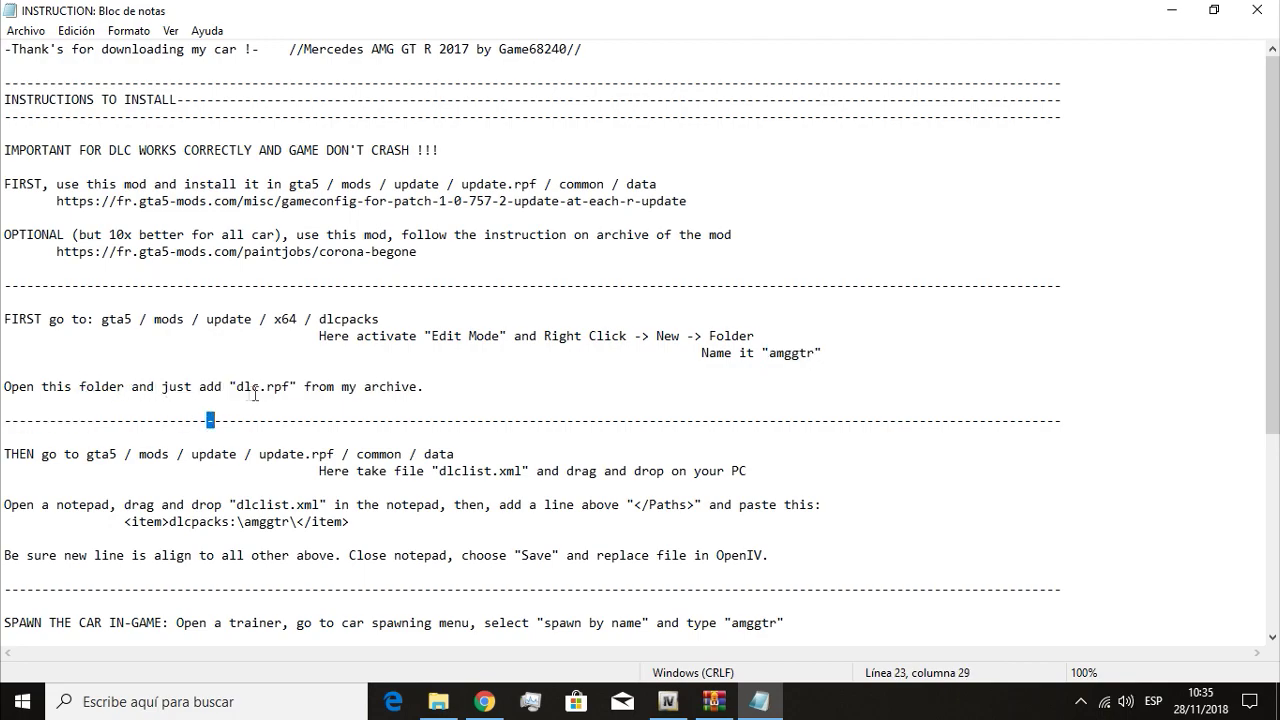
{"action": "left_click_drag", "start_coordinate": [66, 460], "coordinate": [162, 457]}
{"action": "left_click", "coordinate": [179, 456]}
{"action": "left_click", "coordinate": [757, 701]}
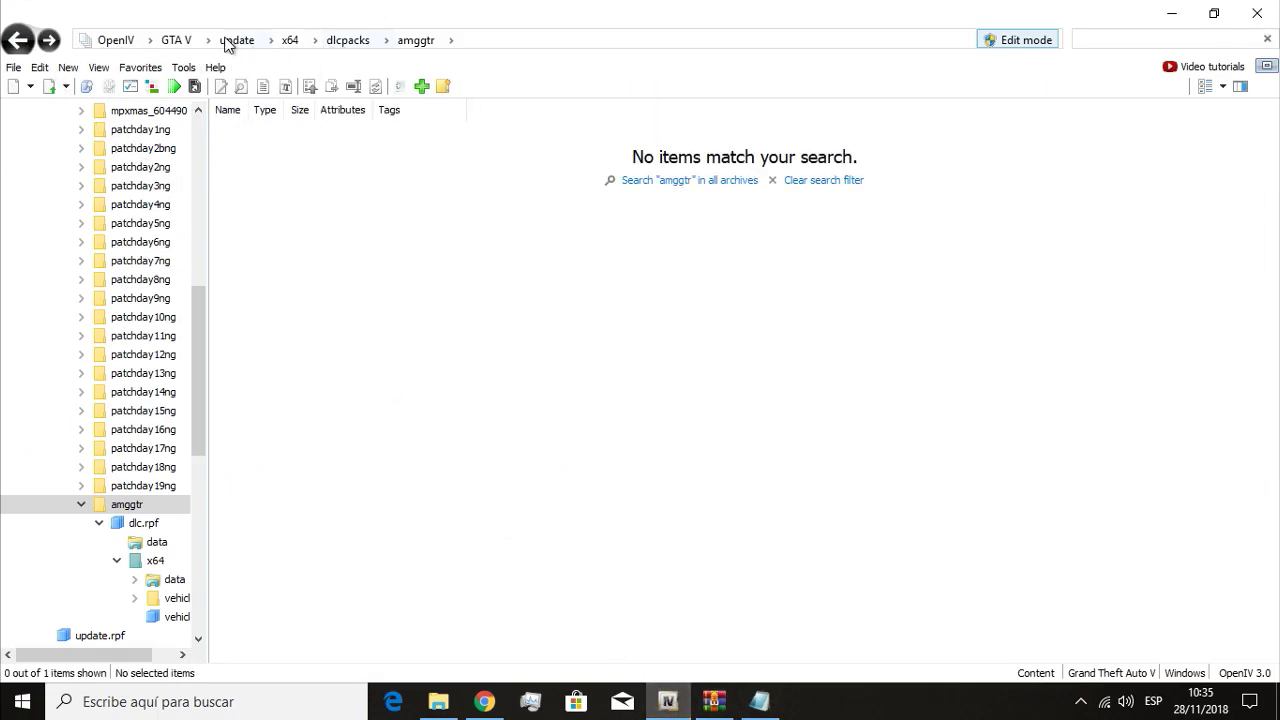
Return to the update folder in OpenIV, clear the amggtr filter and open update.rpf.
{"action": "left_click", "coordinate": [228, 42]}
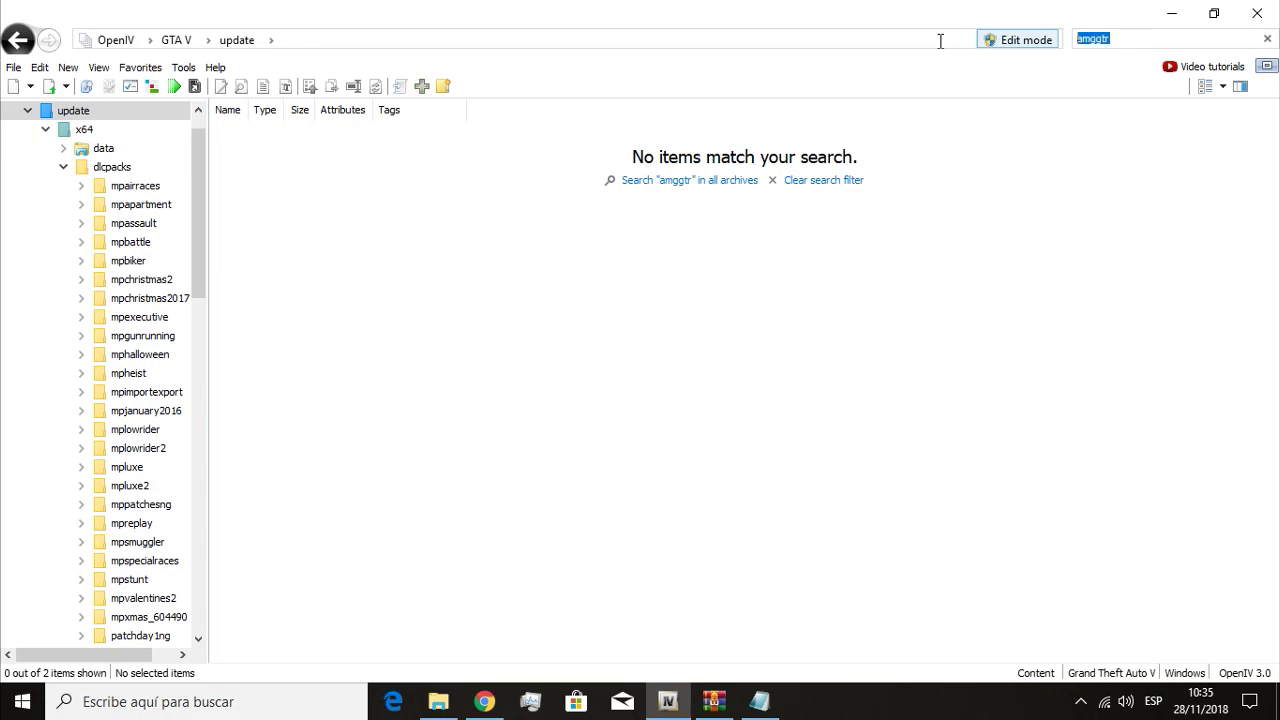
{"action": "key", "text": "BackSpace"}
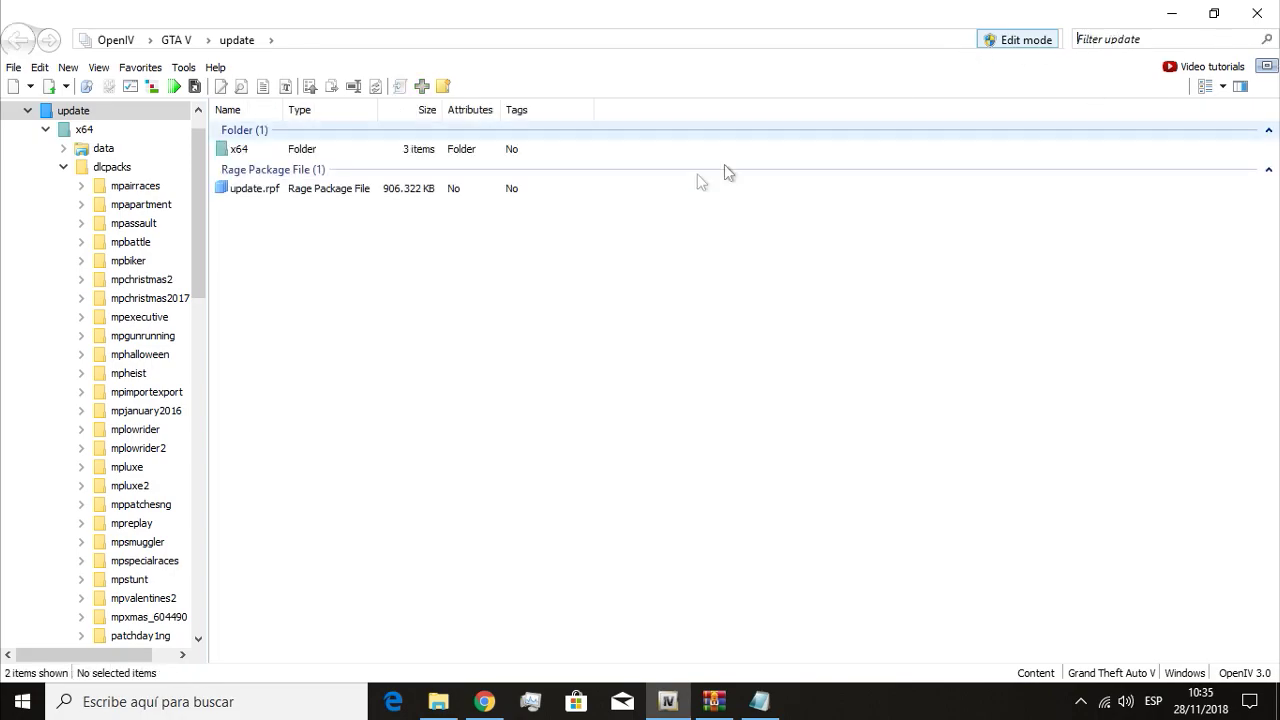
{"action": "double_click", "coordinate": [271, 193]}
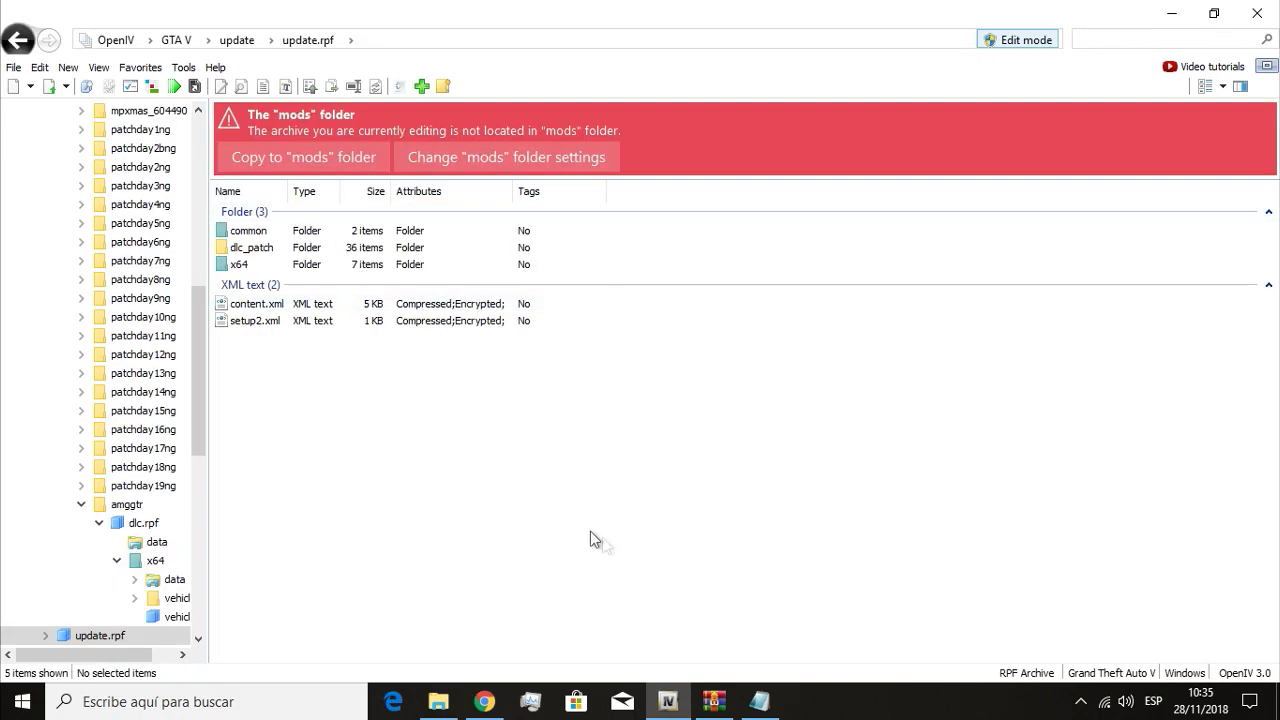
Recheck the path in the instructions and open the common/data folder inside update.rpf.
{"action": "left_click", "coordinate": [759, 701]}
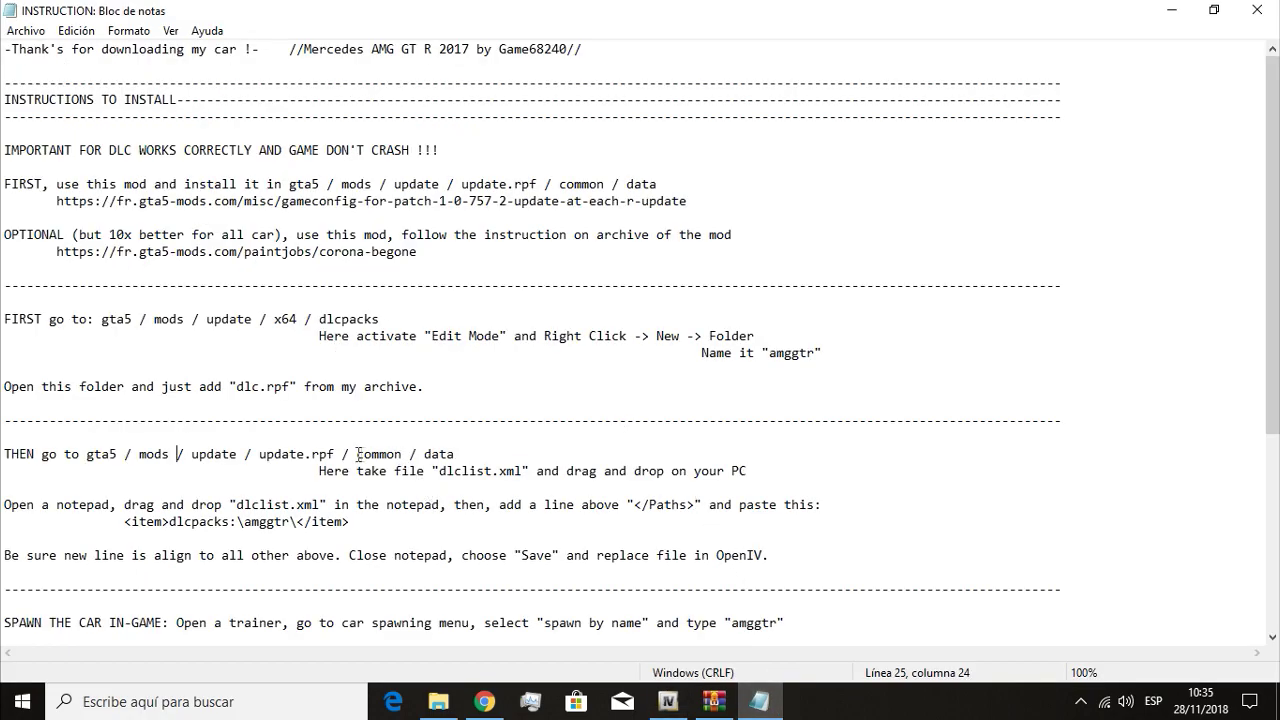
{"action": "left_click", "coordinate": [1172, 10]}
{"action": "double_click", "coordinate": [245, 231]}
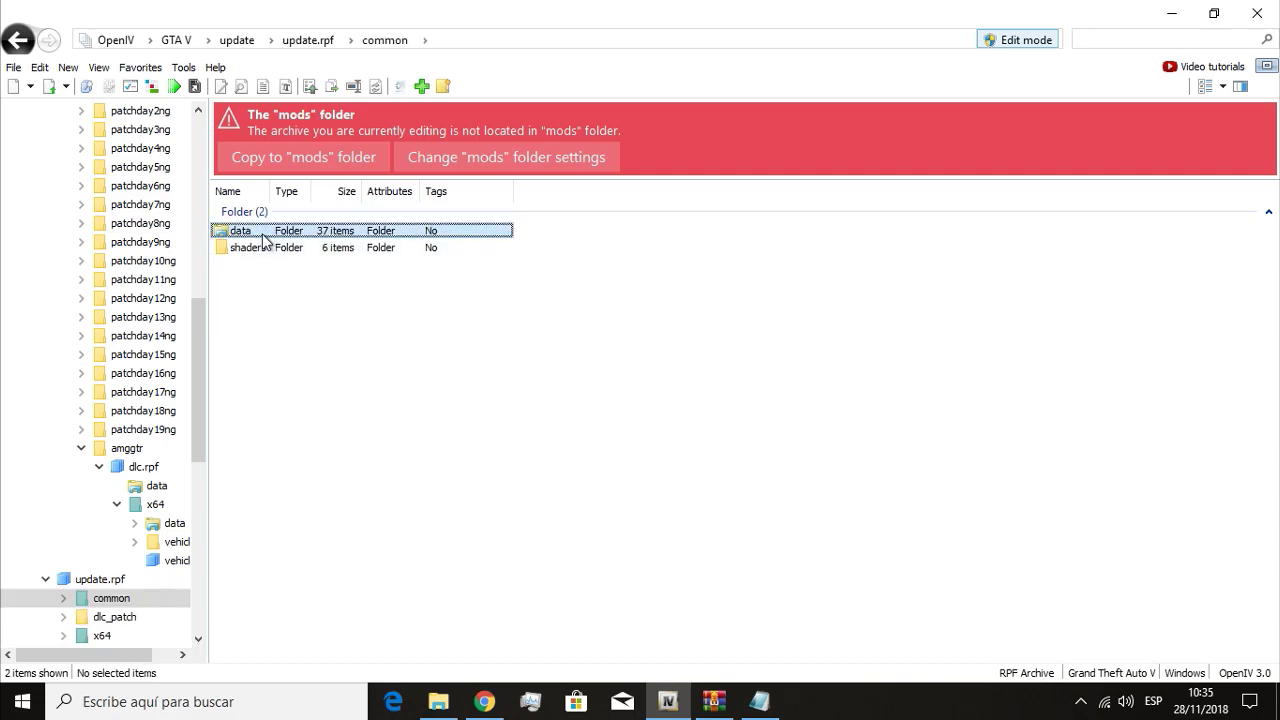
{"action": "double_click", "coordinate": [258, 230]}
{"action": "scroll", "coordinate": [485, 553], "scroll_direction": "down", "scroll_amount": 5}
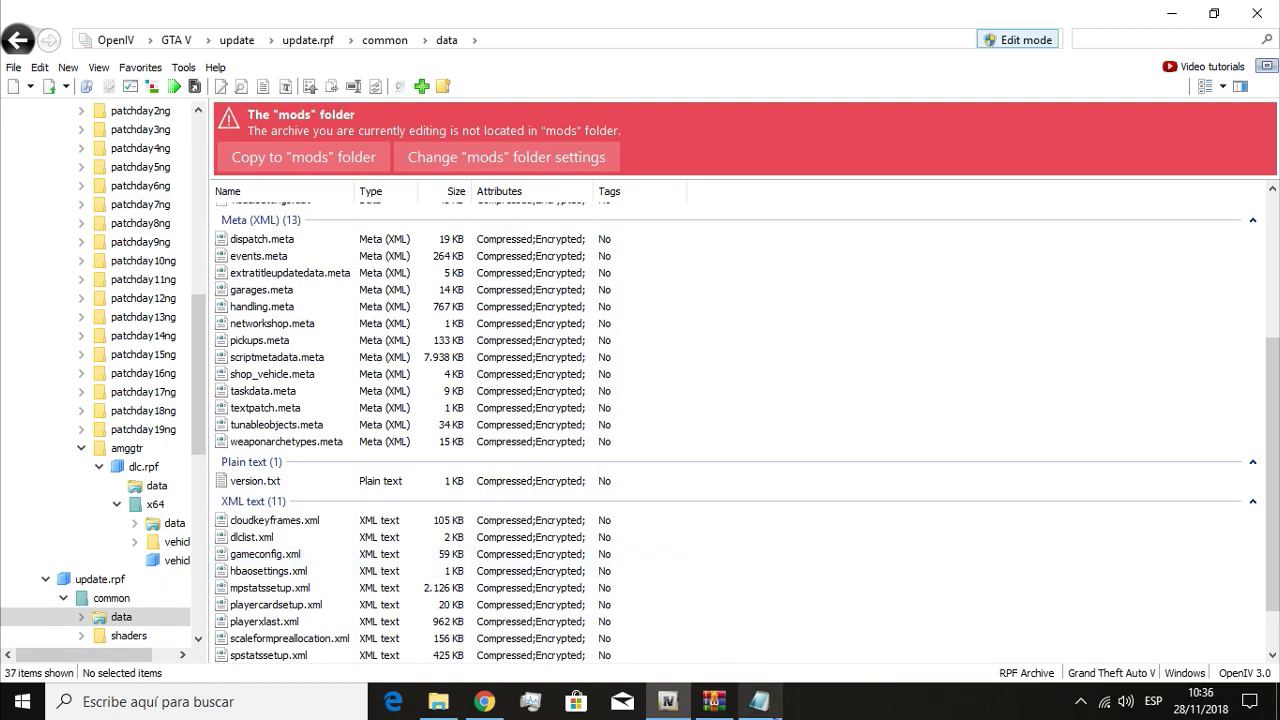
Check in the instructions which file has to be taken from the data folder.
{"action": "left_click", "coordinate": [759, 701]}
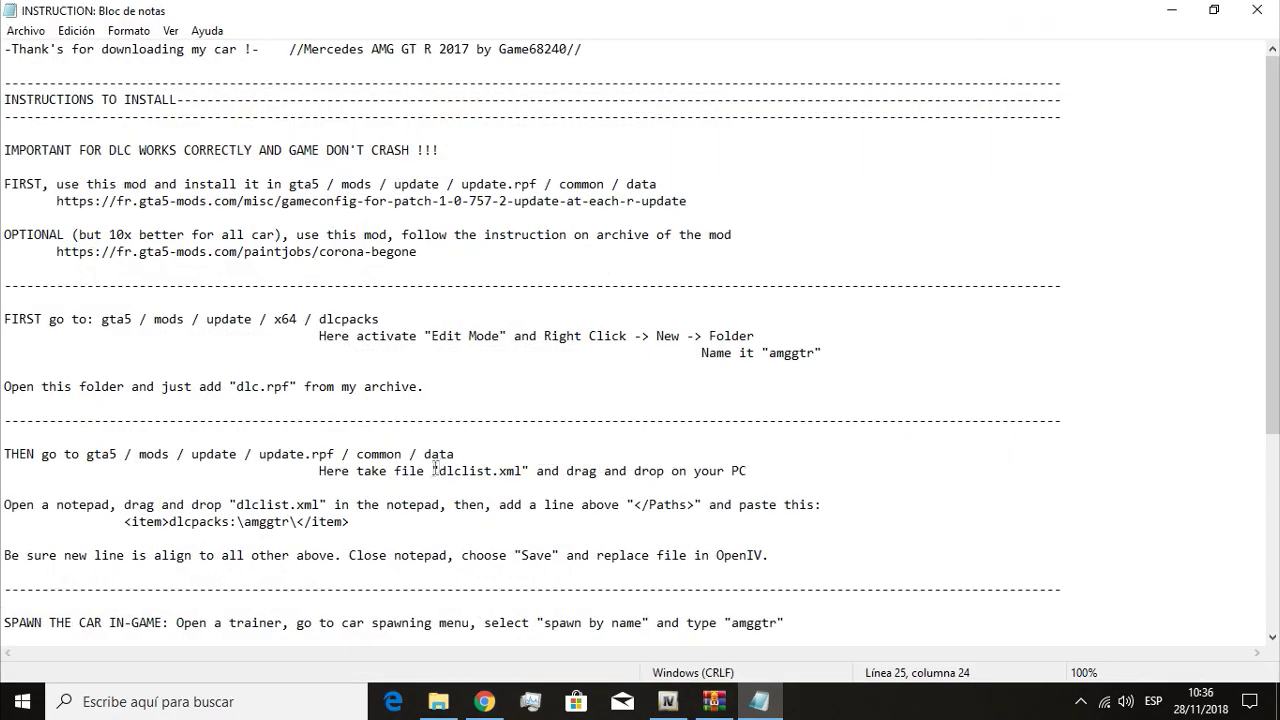
{"action": "left_click_drag", "start_coordinate": [432, 474], "coordinate": [752, 486]}
{"action": "left_click", "coordinate": [714, 701]}
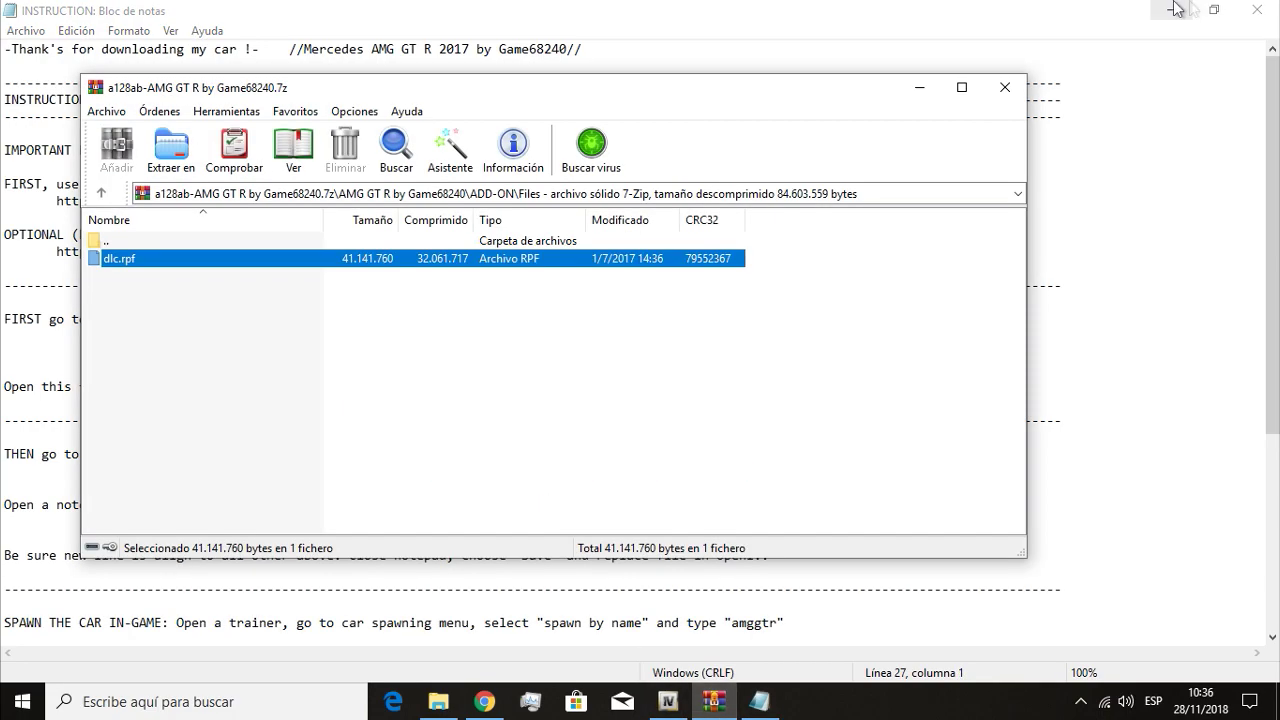
Filter the data folder for "dlc" and open dlclist.xml for editing in OpenIV's text editor.
{"action": "left_click", "coordinate": [668, 701]}
{"action": "left_click", "coordinate": [1092, 43]}
{"action": "type", "text": "dlc"}
{"action": "left_click", "coordinate": [334, 230]}
{"action": "right_click", "coordinate": [335, 230]}
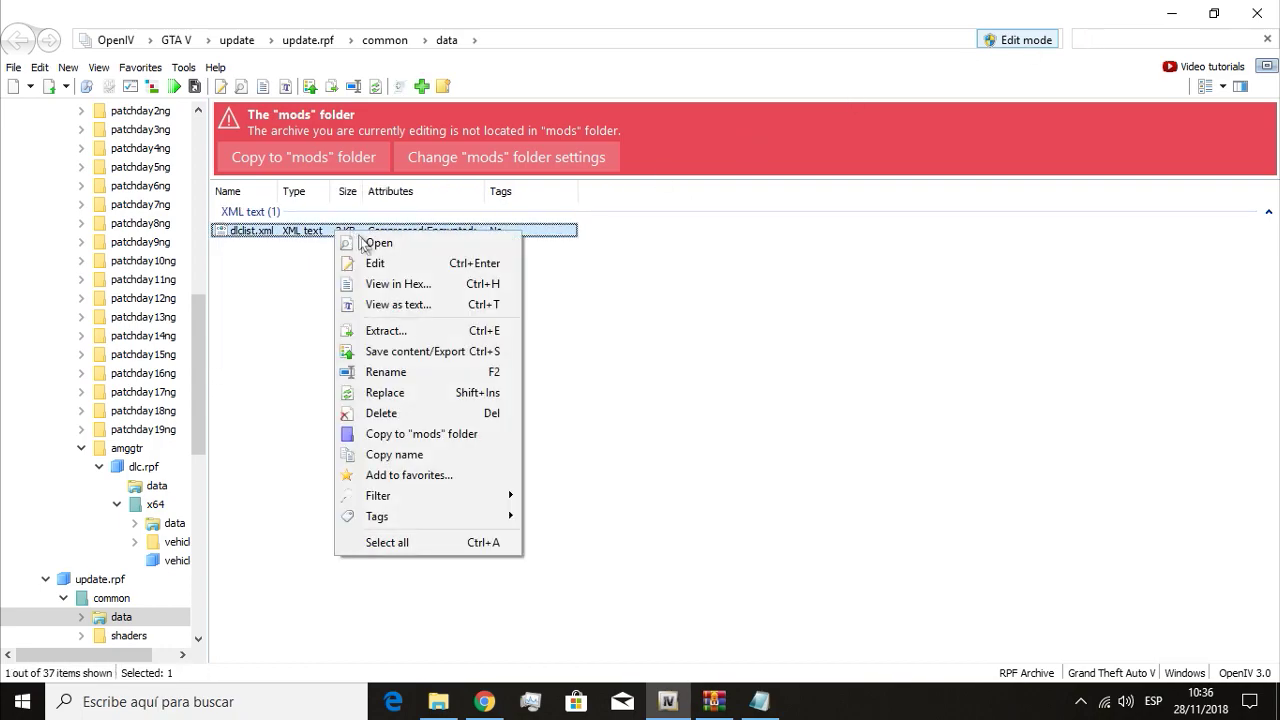
{"action": "left_click", "coordinate": [405, 272]}
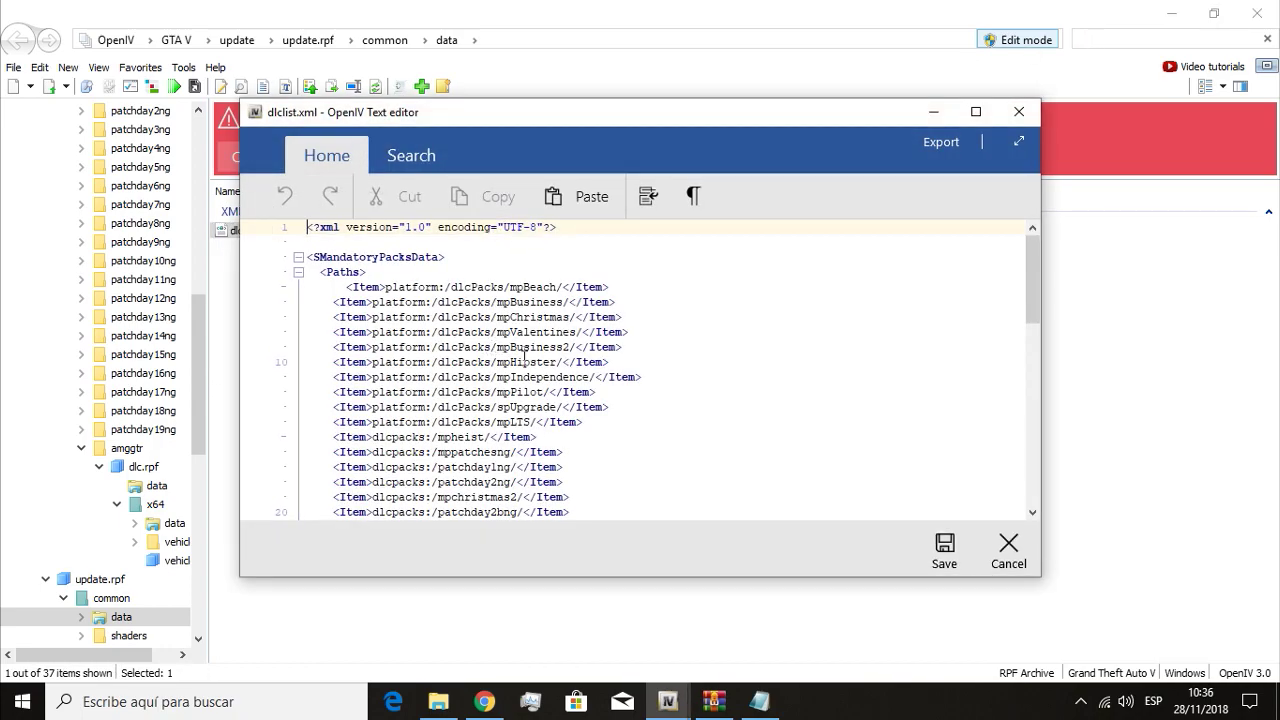
Find the end of the Paths list in dlclist.xml and copy the line <item>dlcpacks:\amggtr\</item> from the instructions.
{"action": "scroll", "coordinate": [471, 340], "scroll_direction": "down", "scroll_amount": 2}
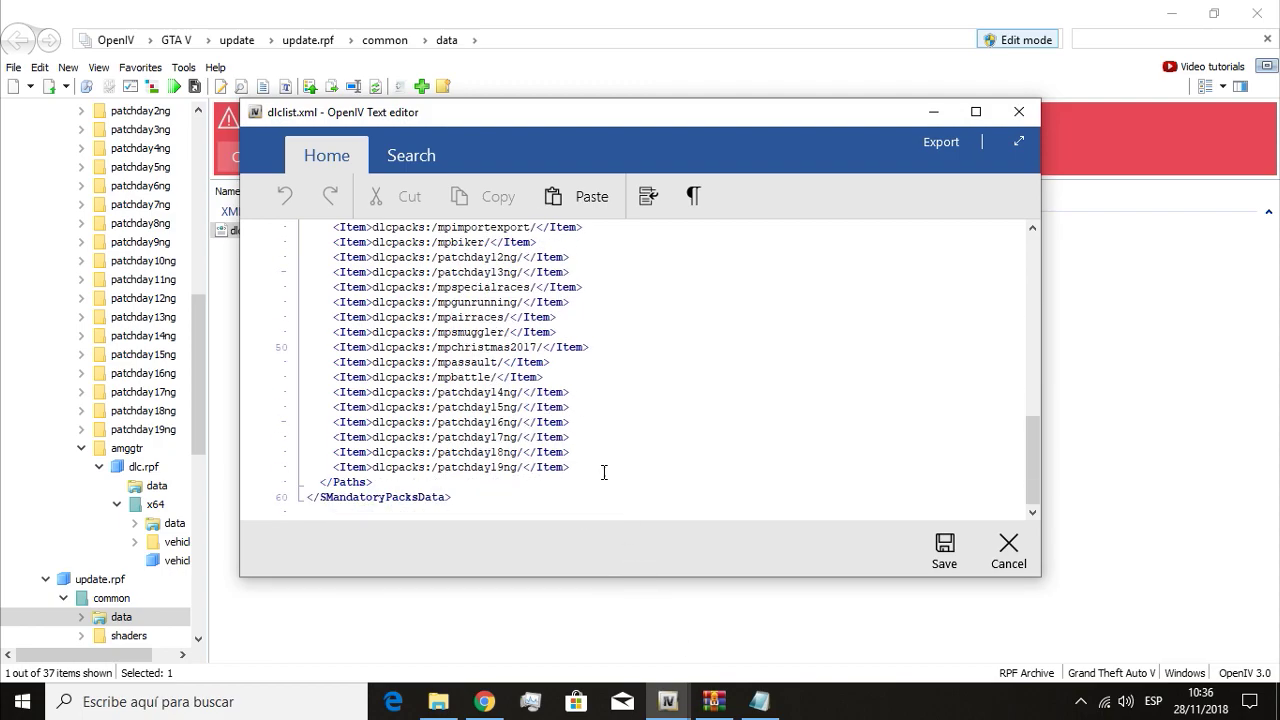
{"action": "left_click", "coordinate": [759, 701]}
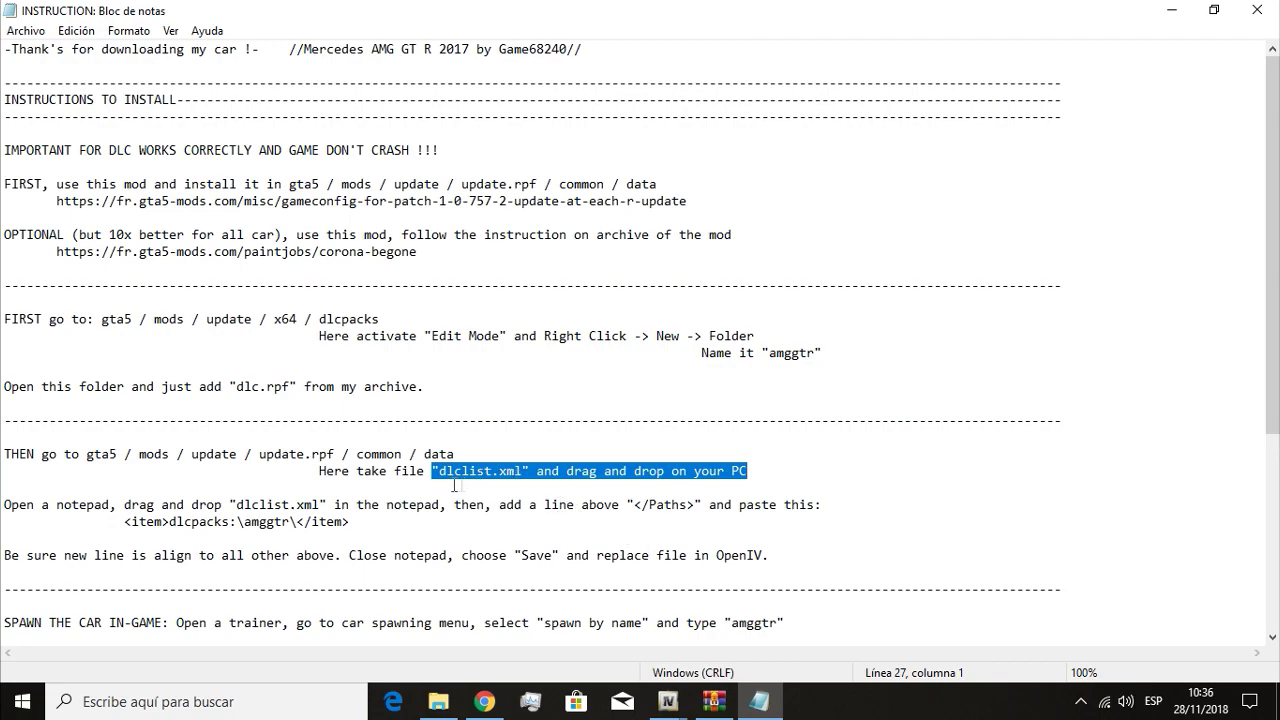
{"action": "left_click_drag", "start_coordinate": [373, 524], "coordinate": [104, 528]}
{"action": "key", "text": "ctrl+c"}
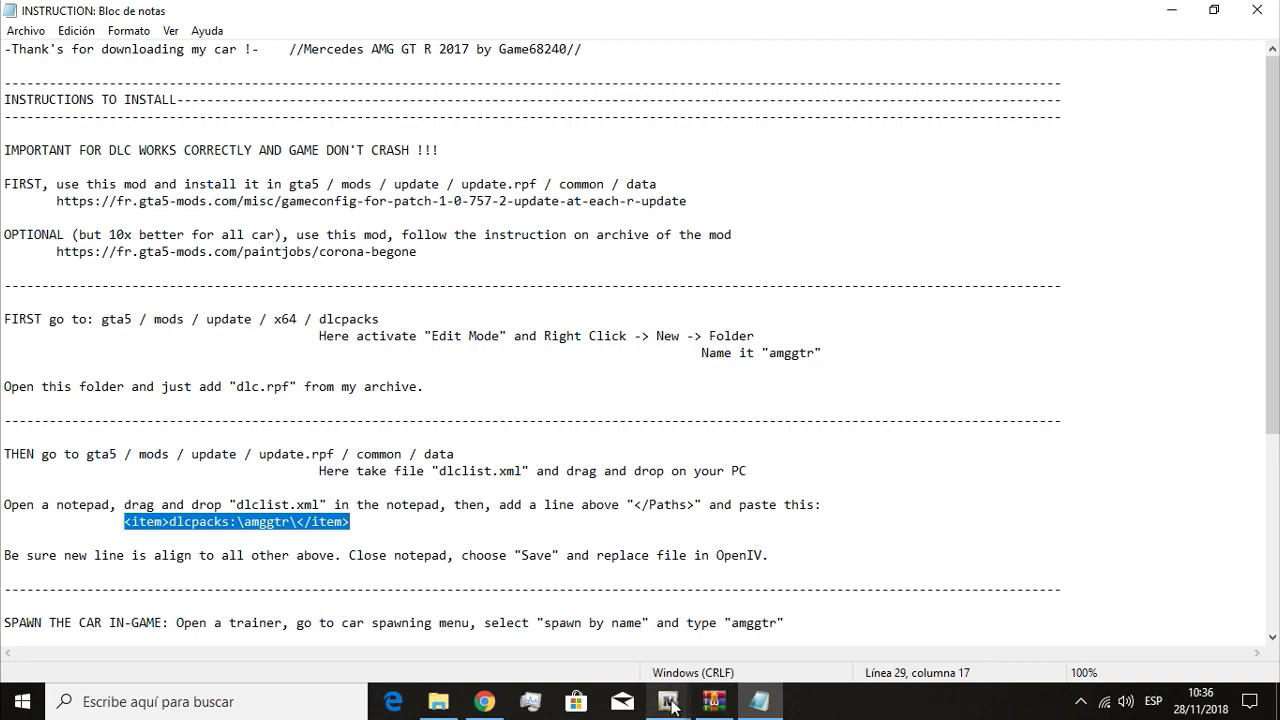
Paste <item>dlcpacks:\amggtr\</item> on a new line below the patchday19ng entry in dlclist.xml and save the file.
{"action": "mouse_move", "coordinate": [668, 700]}
{"action": "left_click", "coordinate": [764, 618]}
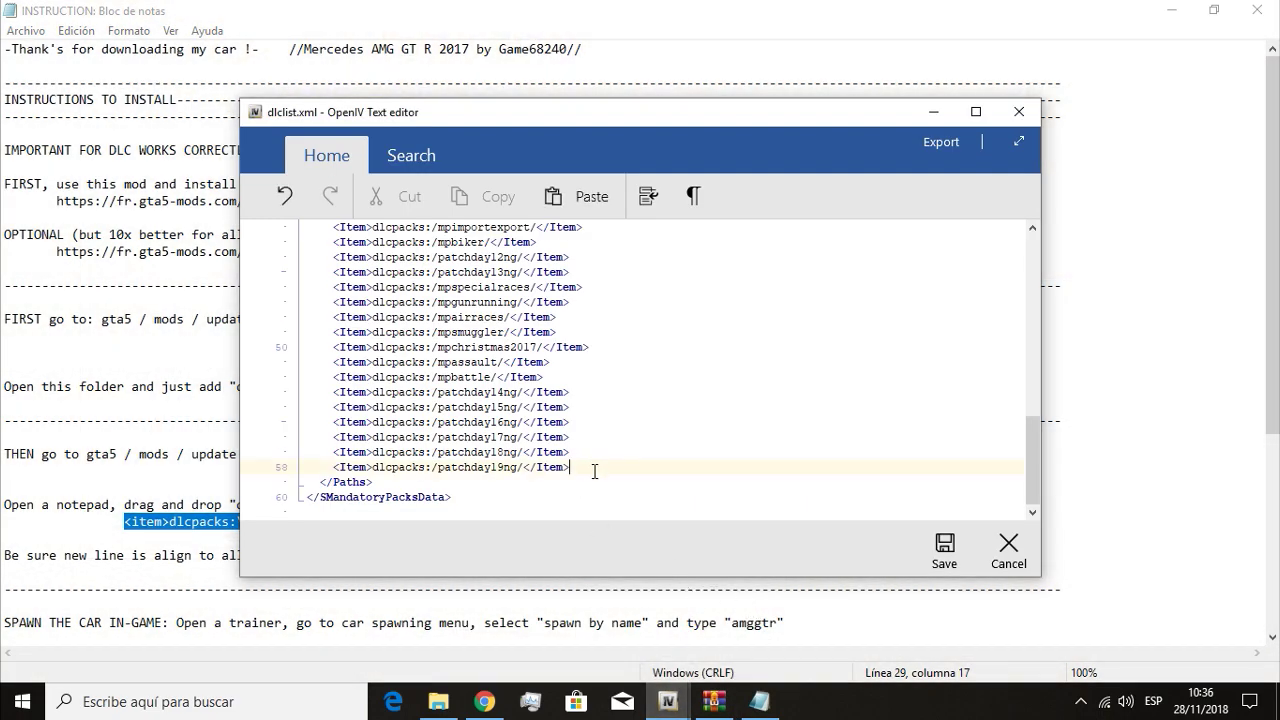
{"action": "key", "text": "Return"}
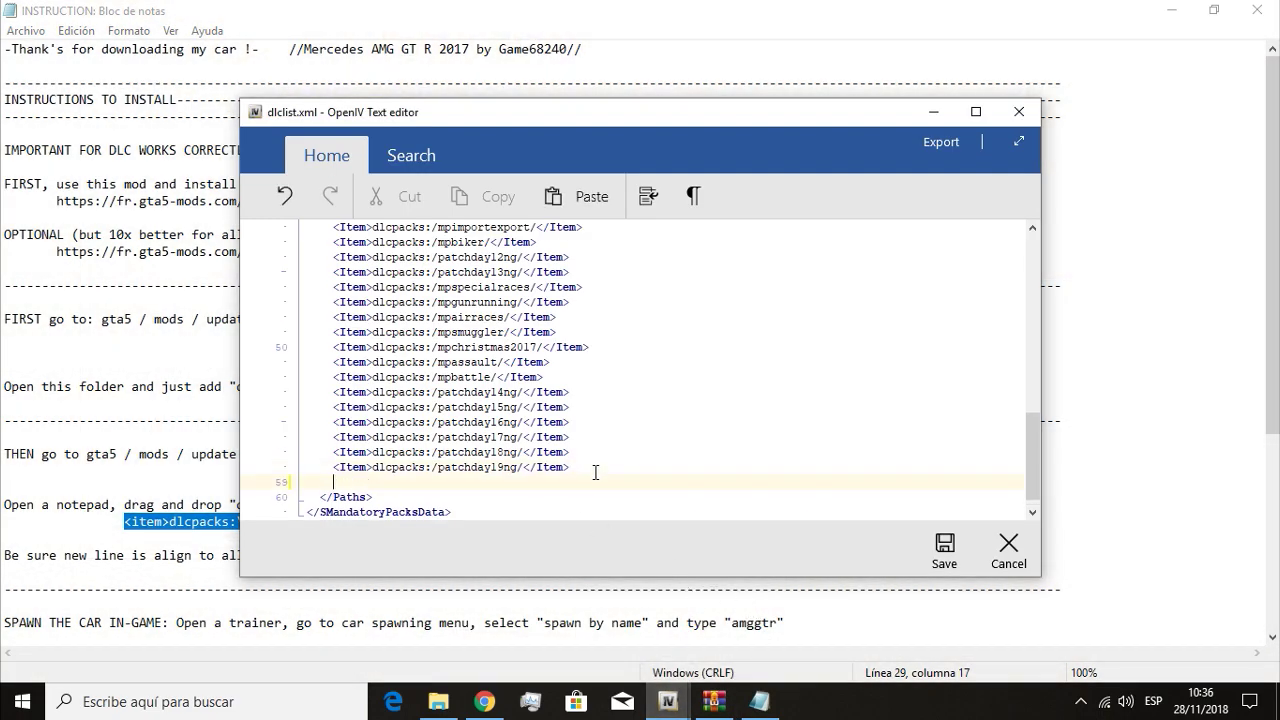
{"action": "key", "text": "ctrl+v"}
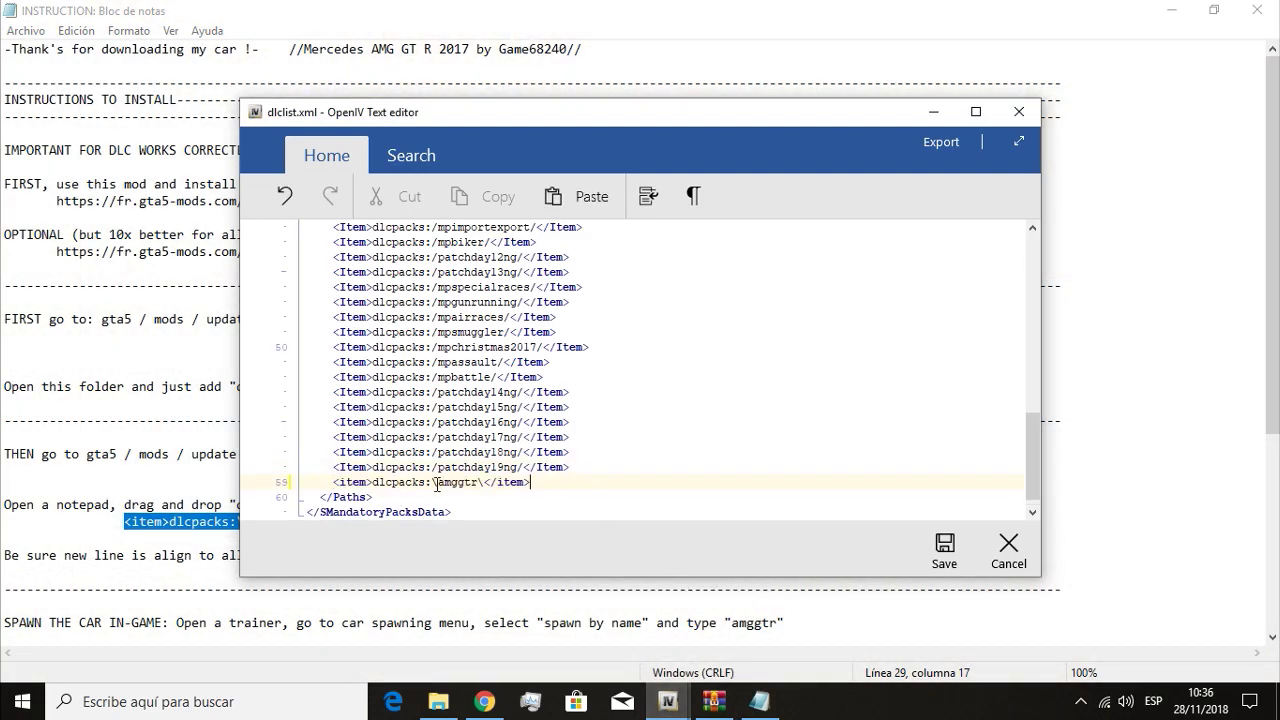
{"action": "left_click_drag", "start_coordinate": [336, 476], "coordinate": [336, 450]}
{"action": "left_click", "coordinate": [336, 452]}
{"action": "left_click", "coordinate": [947, 549]}
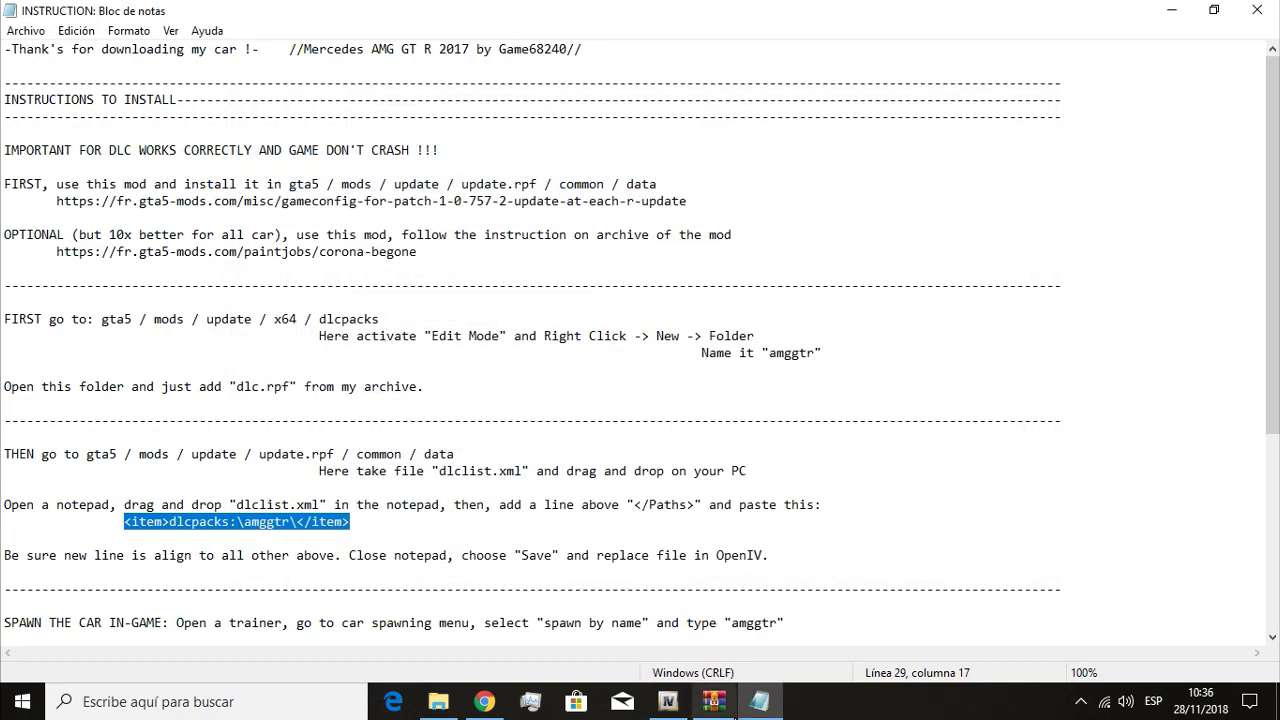
Look at dlclist.xml in OpenIV and read the rest of the instructions on spawning the car and custom liveries.
{"action": "left_click", "coordinate": [668, 702]}
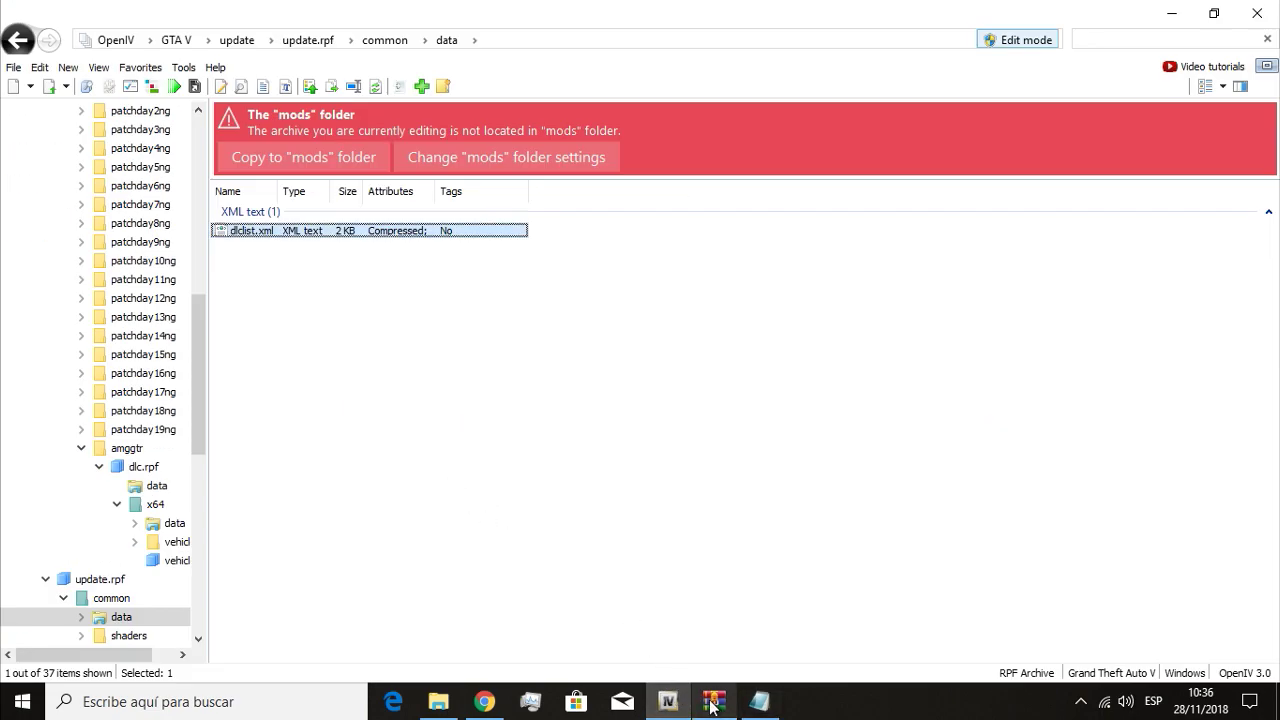
{"action": "left_click", "coordinate": [759, 702]}
{"action": "scroll", "coordinate": [498, 491], "scroll_direction": "down", "scroll_amount": 2}
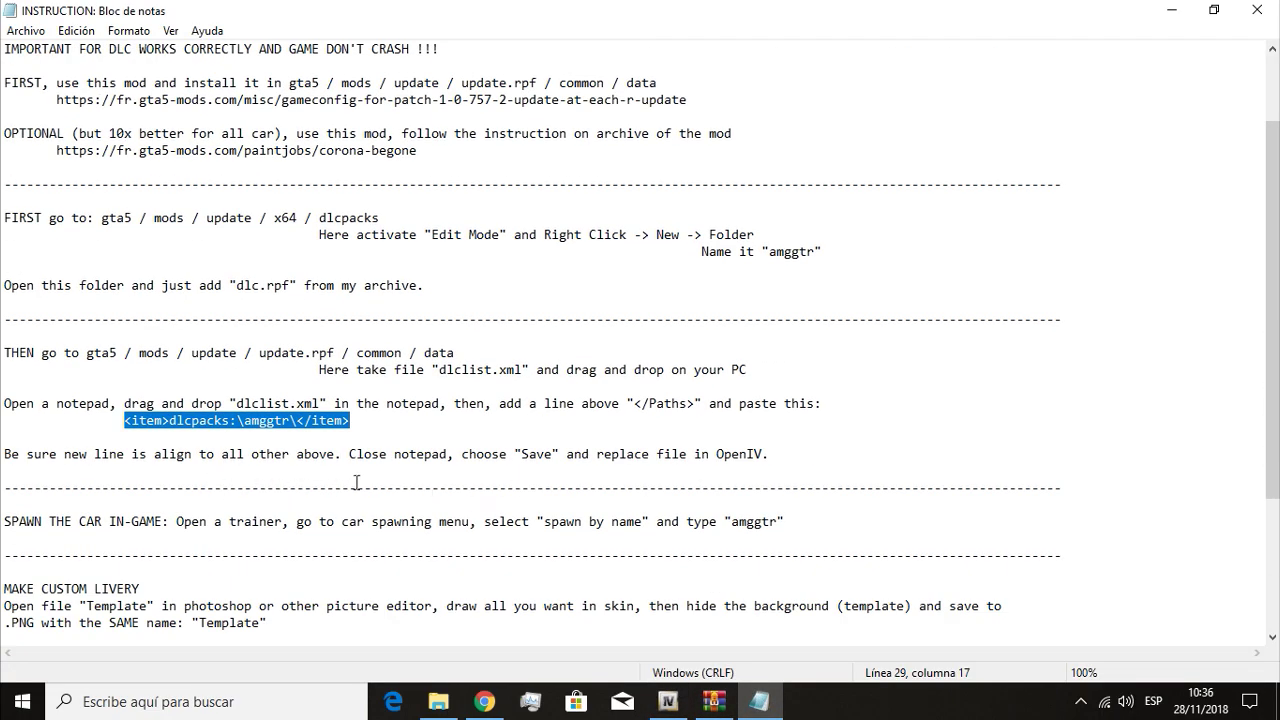
{"action": "scroll", "coordinate": [476, 497], "scroll_direction": "down", "scroll_amount": 2}
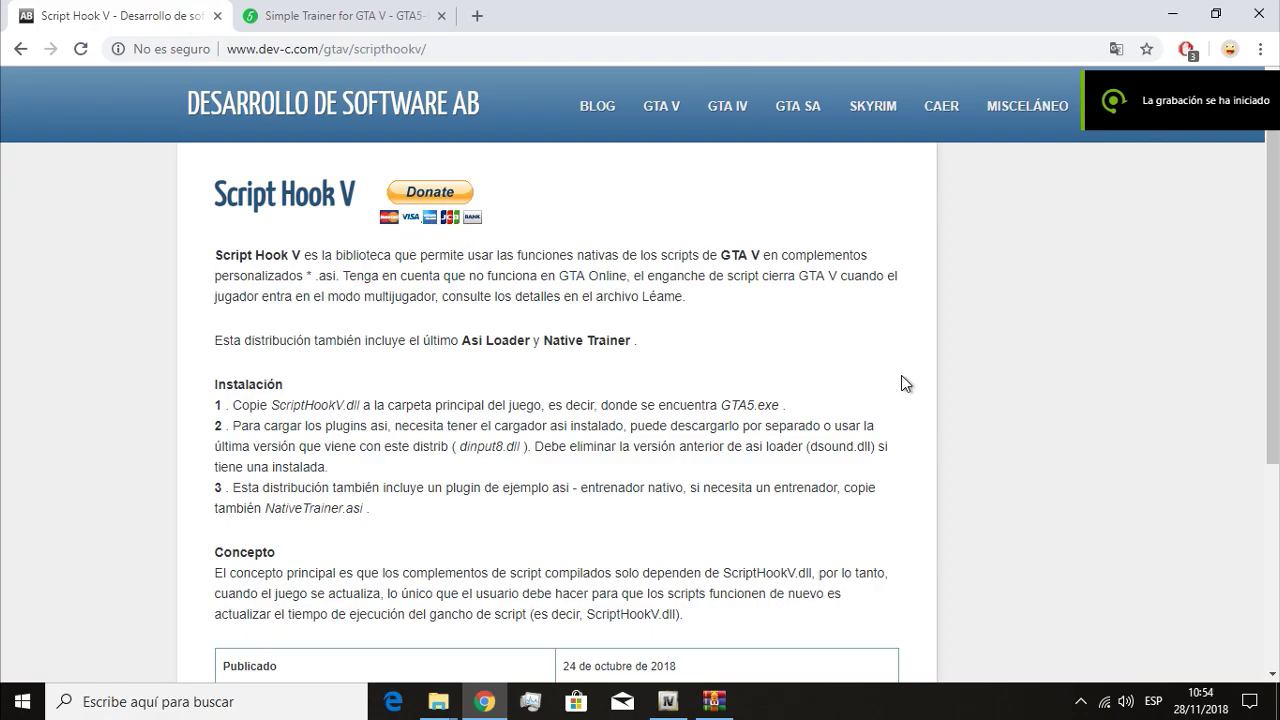
Download the Script Hook V archive from its dev-c.com page and save it in Descargas as ScriptHookV_1.0.1493.1 (1).
{"action": "scroll", "coordinate": [901, 376], "scroll_direction": "down", "scroll_amount": 3}
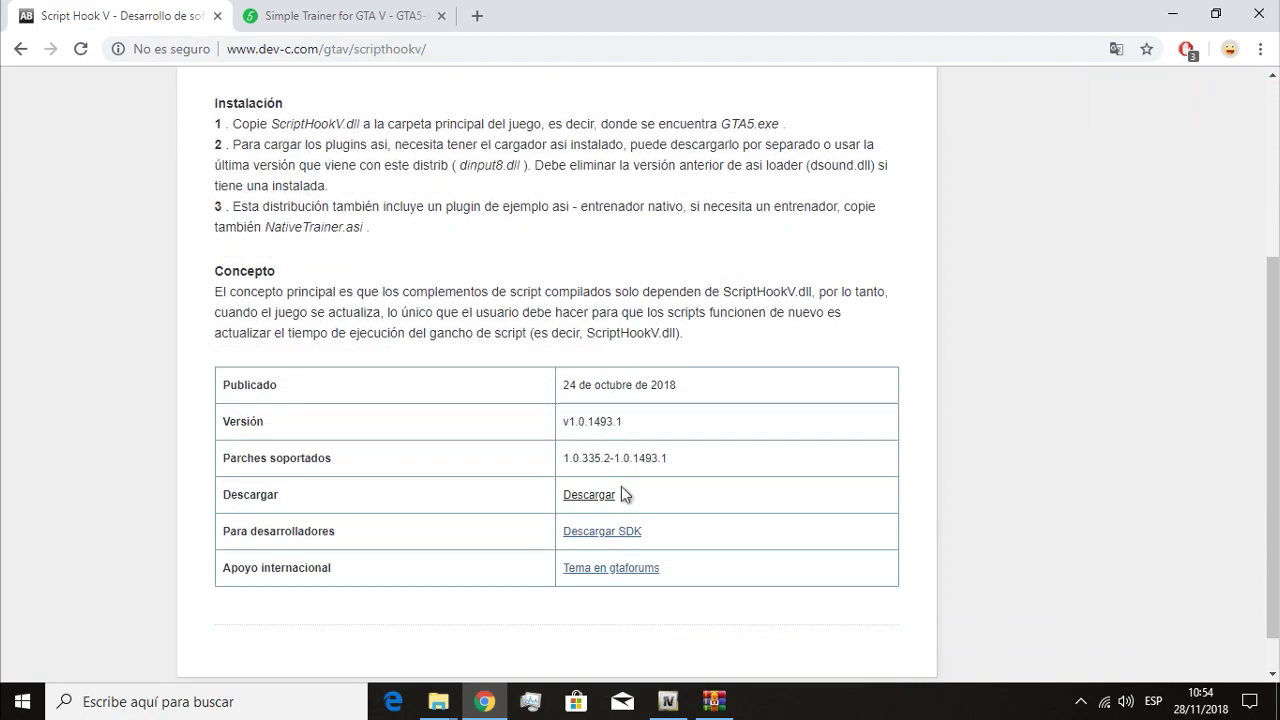
{"action": "left_click", "coordinate": [595, 498]}
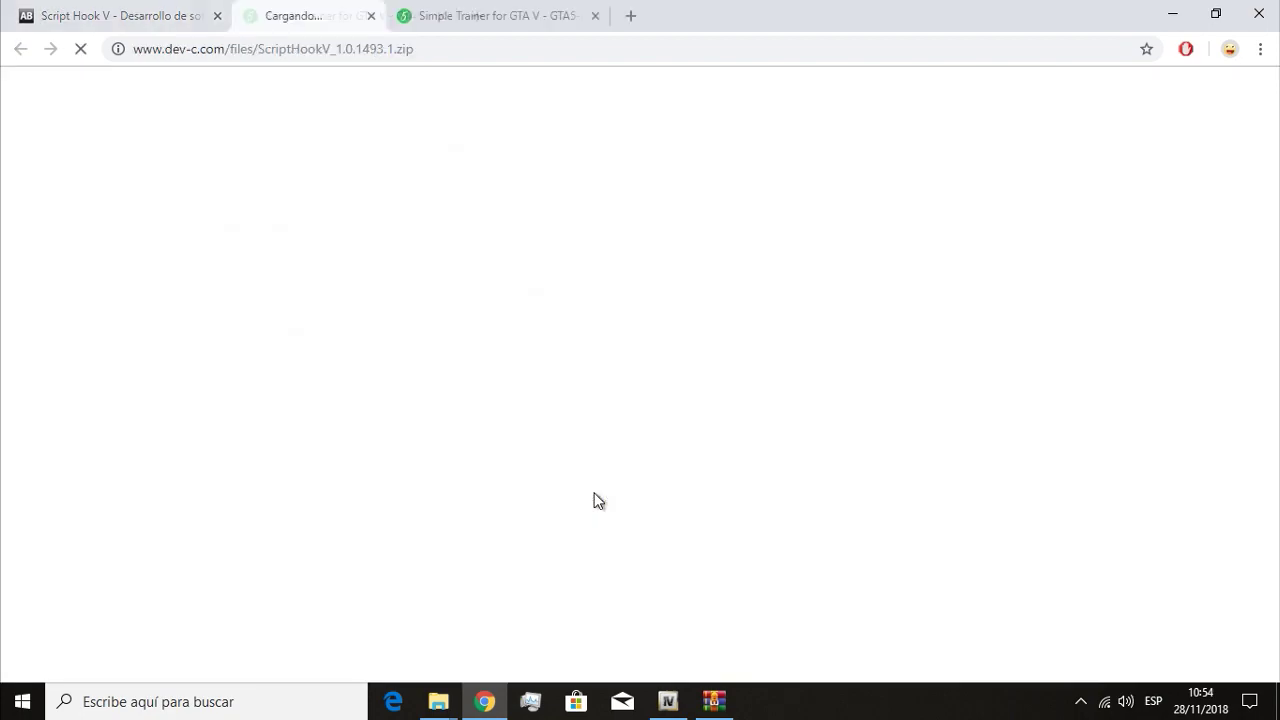
{"action": "left_click", "coordinate": [503, 420]}
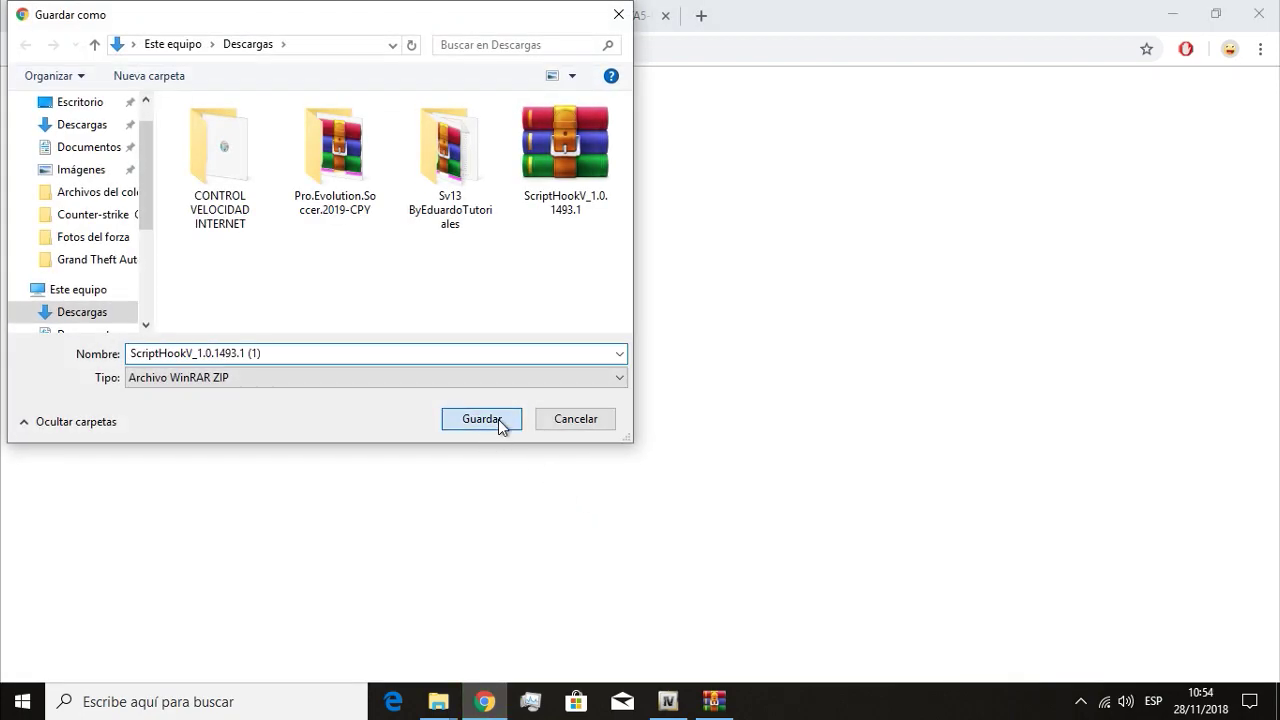
Download the Simple Trainer for GTA V archive from GTA5-Mods and save it in Descargas.
{"action": "key", "text": "ctrl+Tab"}
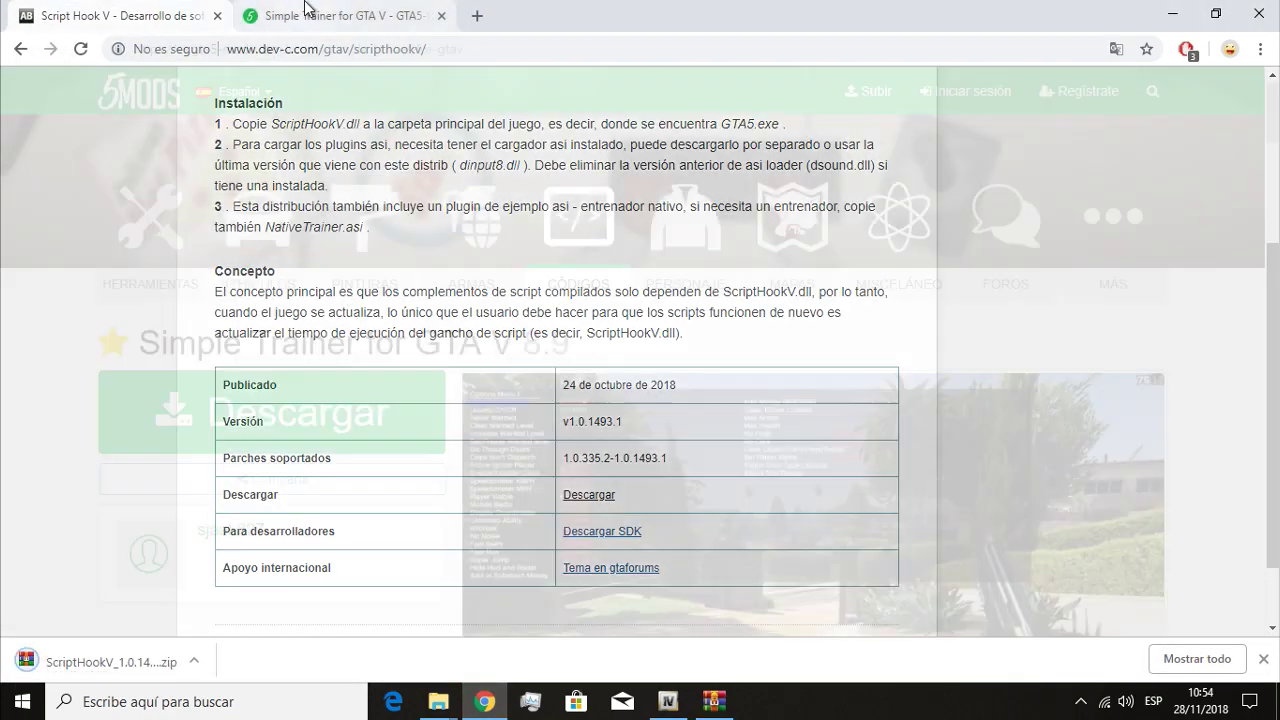
{"action": "left_click", "coordinate": [376, 425]}
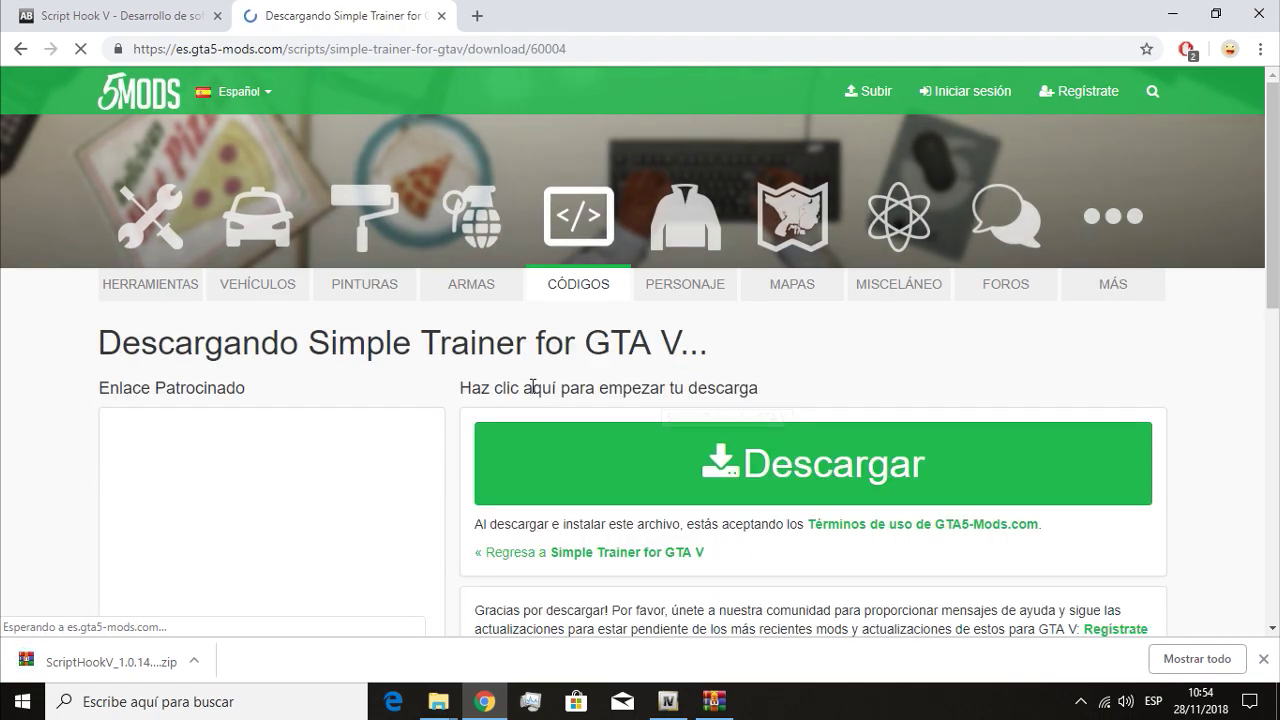
{"action": "left_click", "coordinate": [604, 483]}
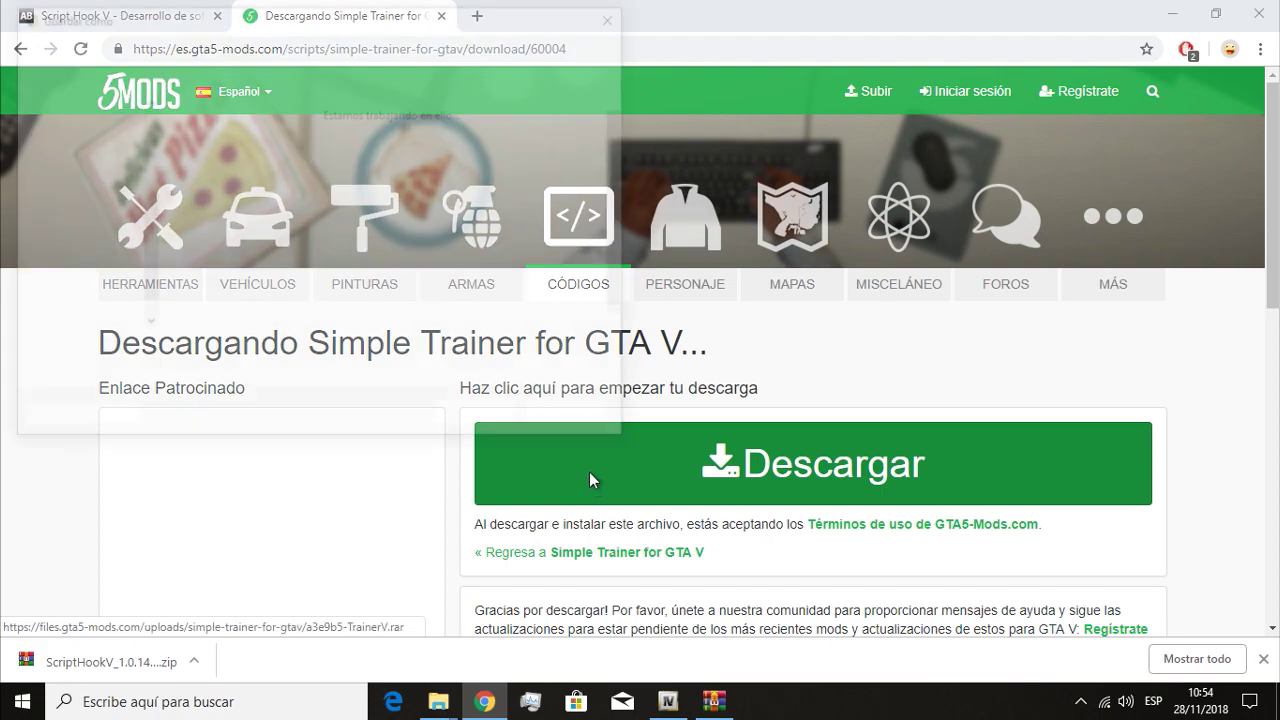
{"action": "left_click", "coordinate": [481, 418]}
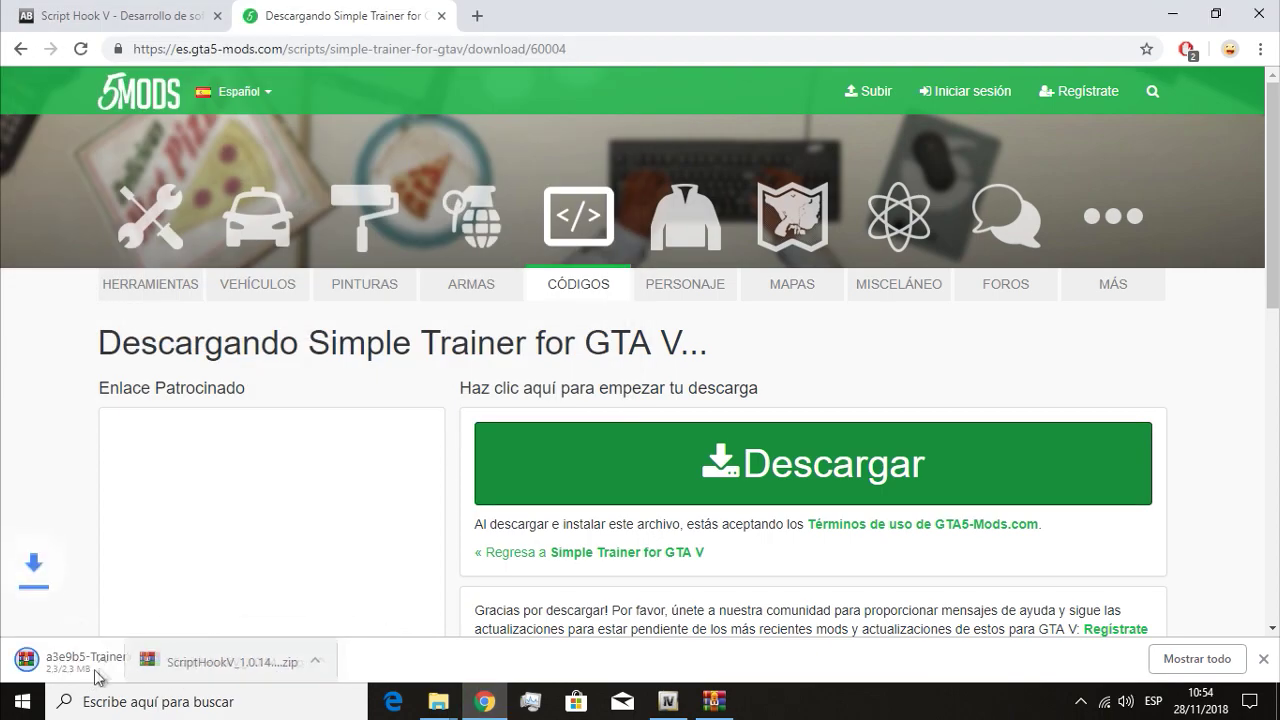
Extract dinput8.dll, NativeTrainer.asi and ScriptHookV.dll from the bin folder of ScriptHookV_1.0.1493.1 (1).zip into the Grand Theft Auto V folder, replacing existing files.
{"action": "left_click", "coordinate": [309, 660]}
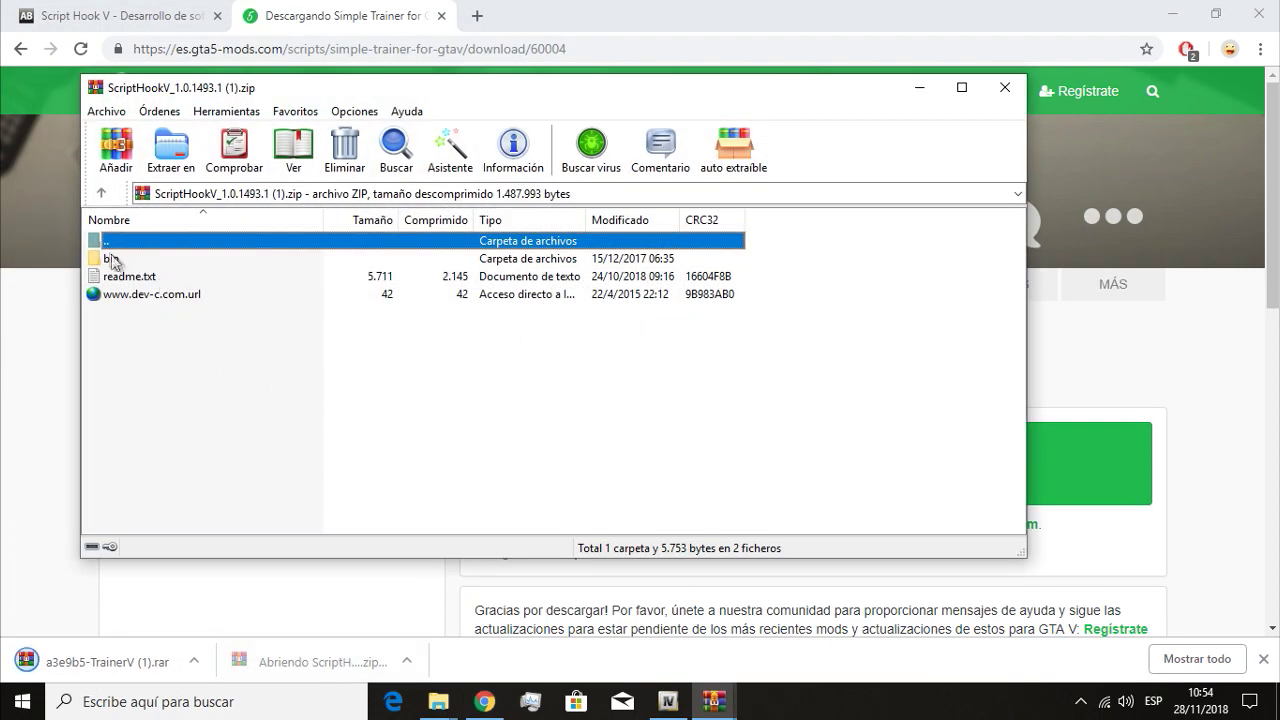
{"action": "double_click", "coordinate": [111, 259]}
{"action": "left_click_drag", "start_coordinate": [206, 349], "coordinate": [140, 250]}
{"action": "left_click_drag", "start_coordinate": [423, 695], "coordinate": [33, 165]}
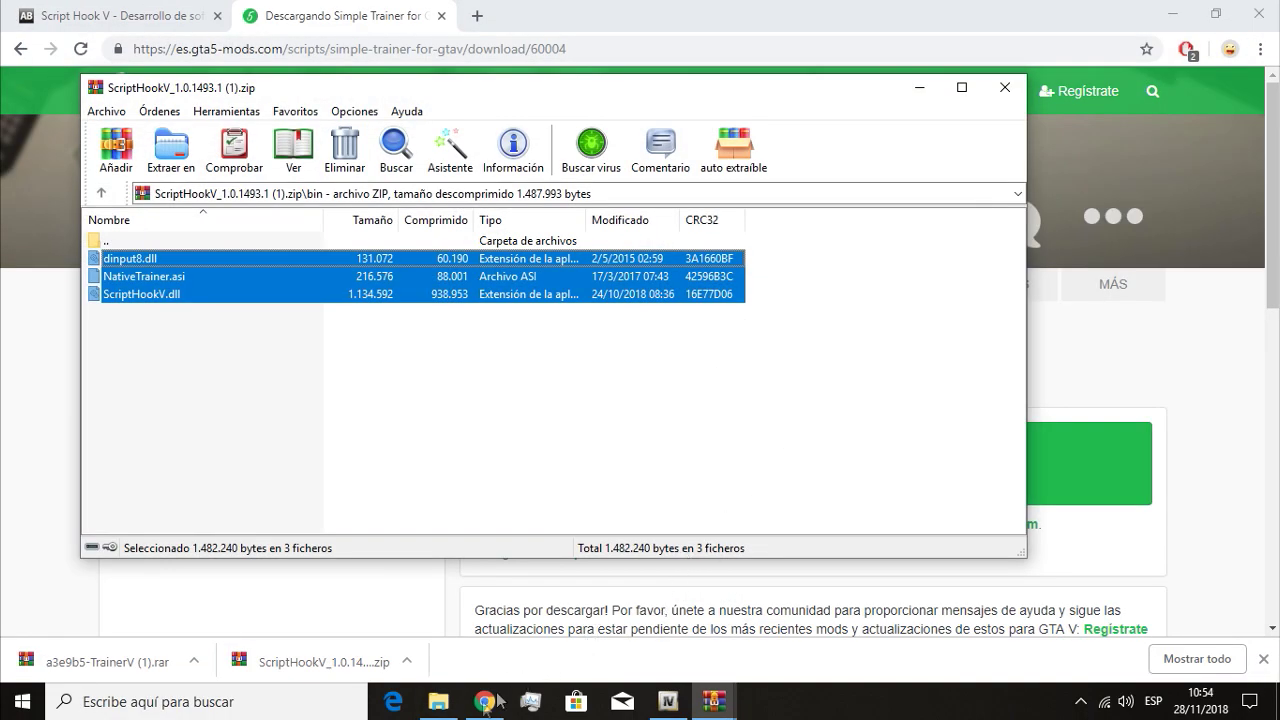
{"action": "left_click", "coordinate": [438, 701]}
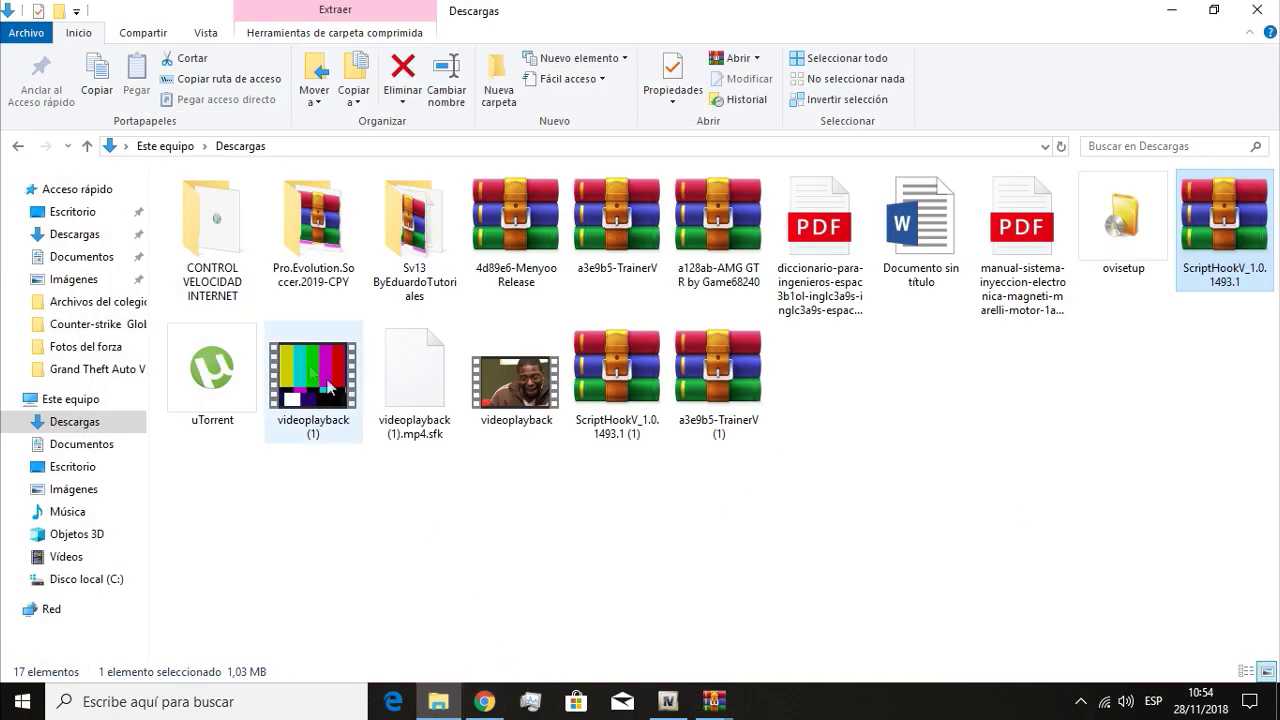
{"action": "left_click", "coordinate": [22, 147]}
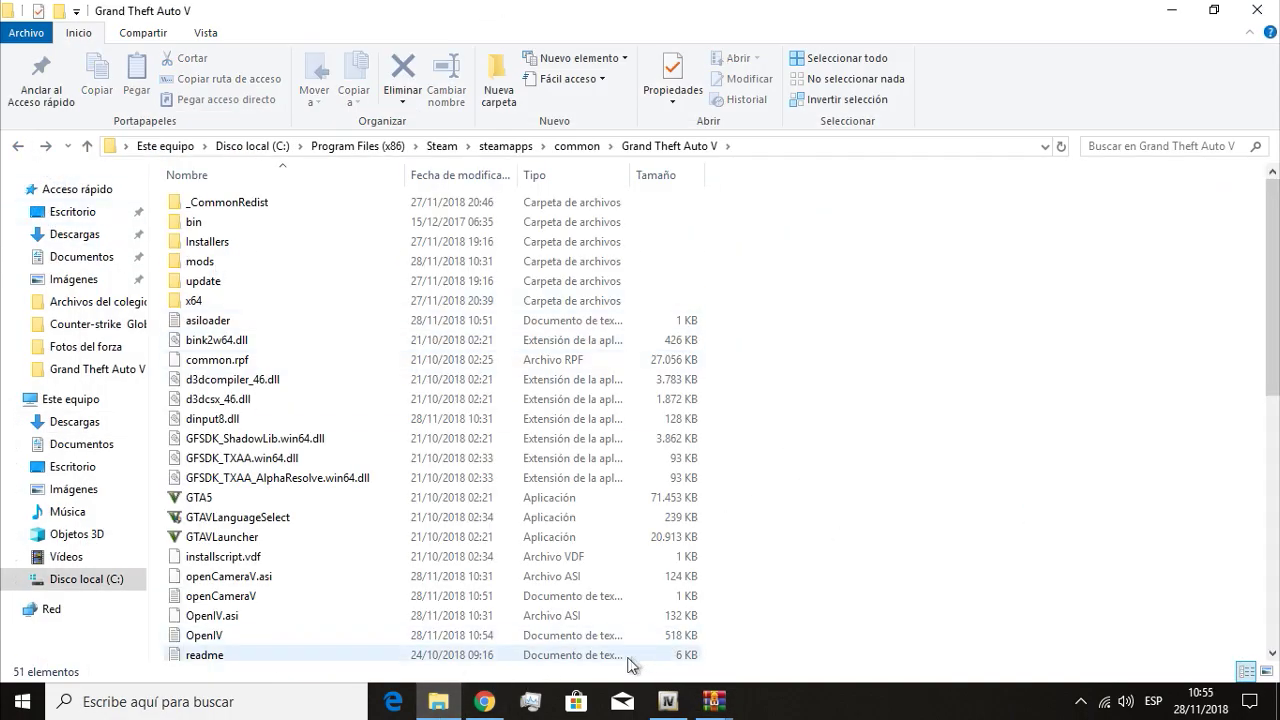
{"action": "mouse_move", "coordinate": [714, 701]}
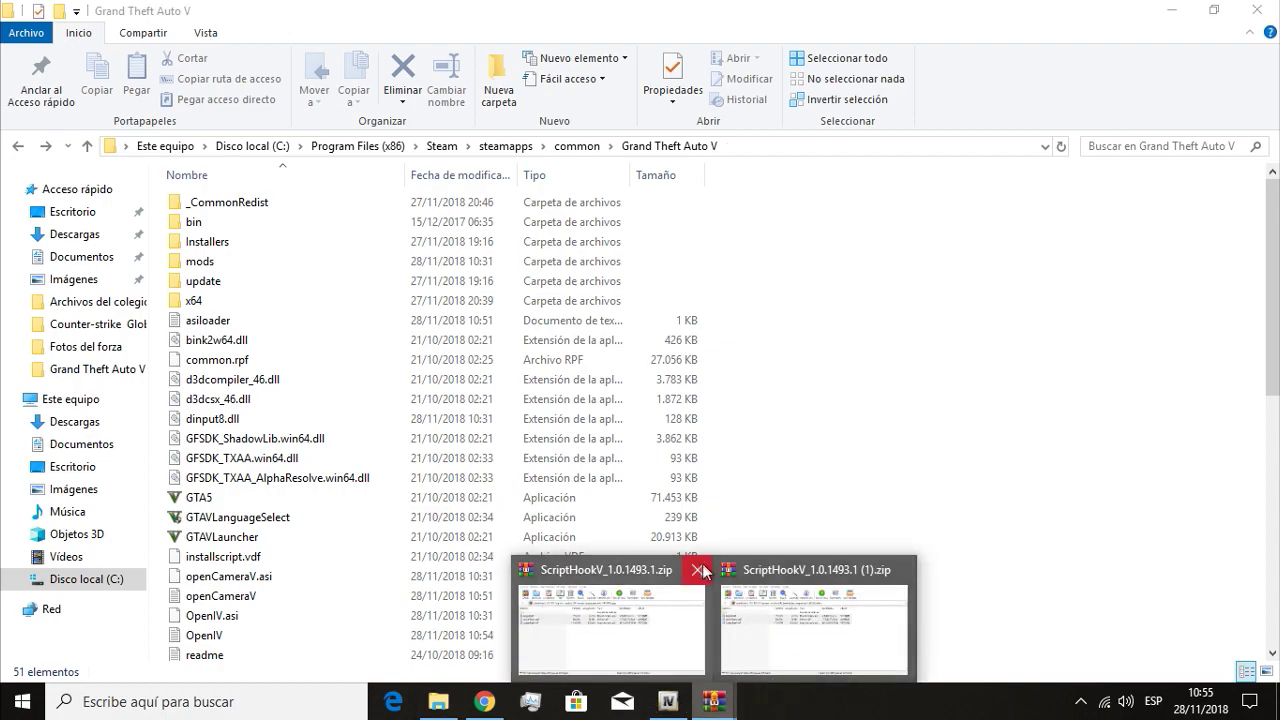
{"action": "left_click", "coordinate": [737, 615]}
{"action": "left_click_drag", "start_coordinate": [366, 294], "coordinate": [320, 297]}
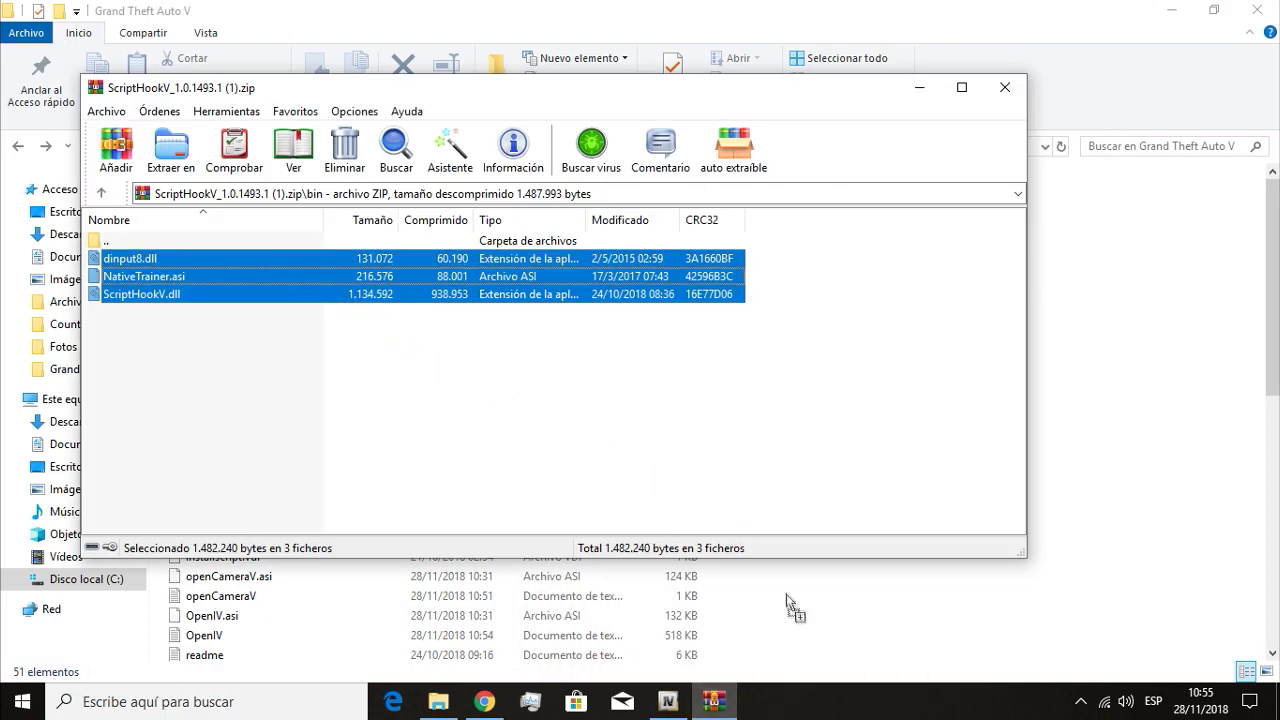
{"action": "left_click_drag", "start_coordinate": [786, 592], "coordinate": [790, 605]}
{"action": "left_click", "coordinate": [610, 205]}
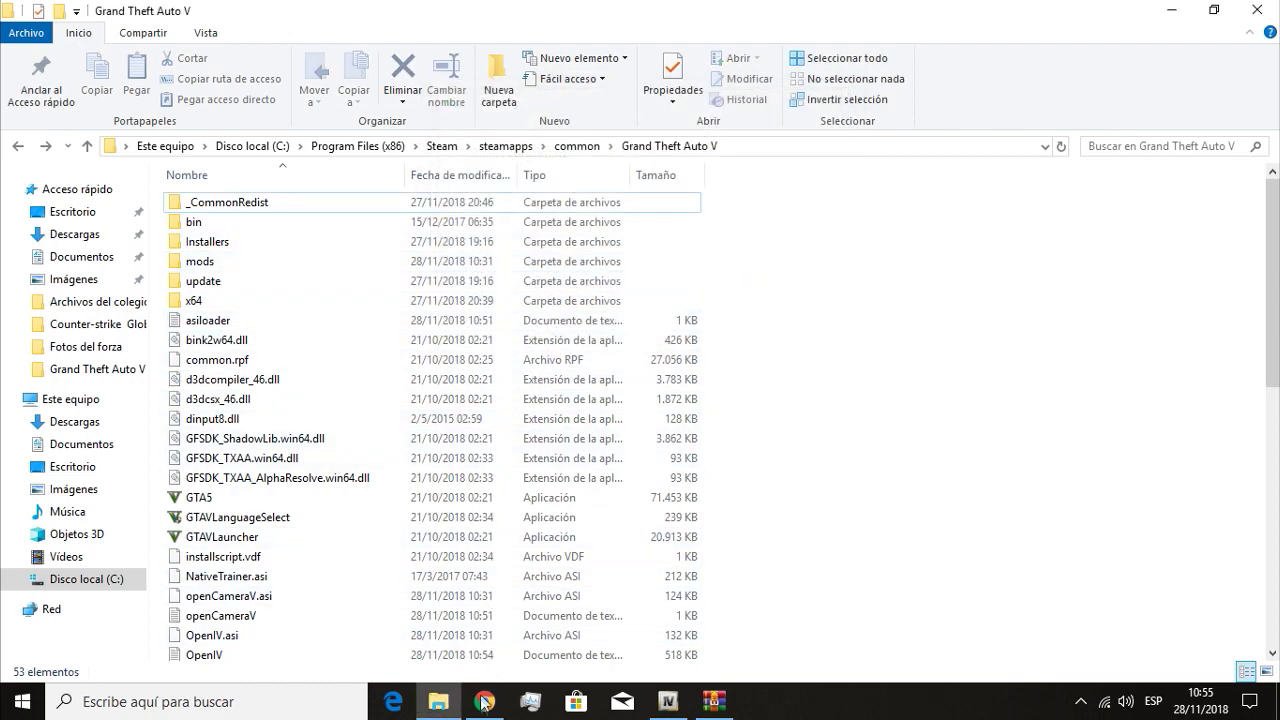
Delete the bin folder from the Grand Theft Auto V folder.
{"action": "left_click", "coordinate": [210, 224]}
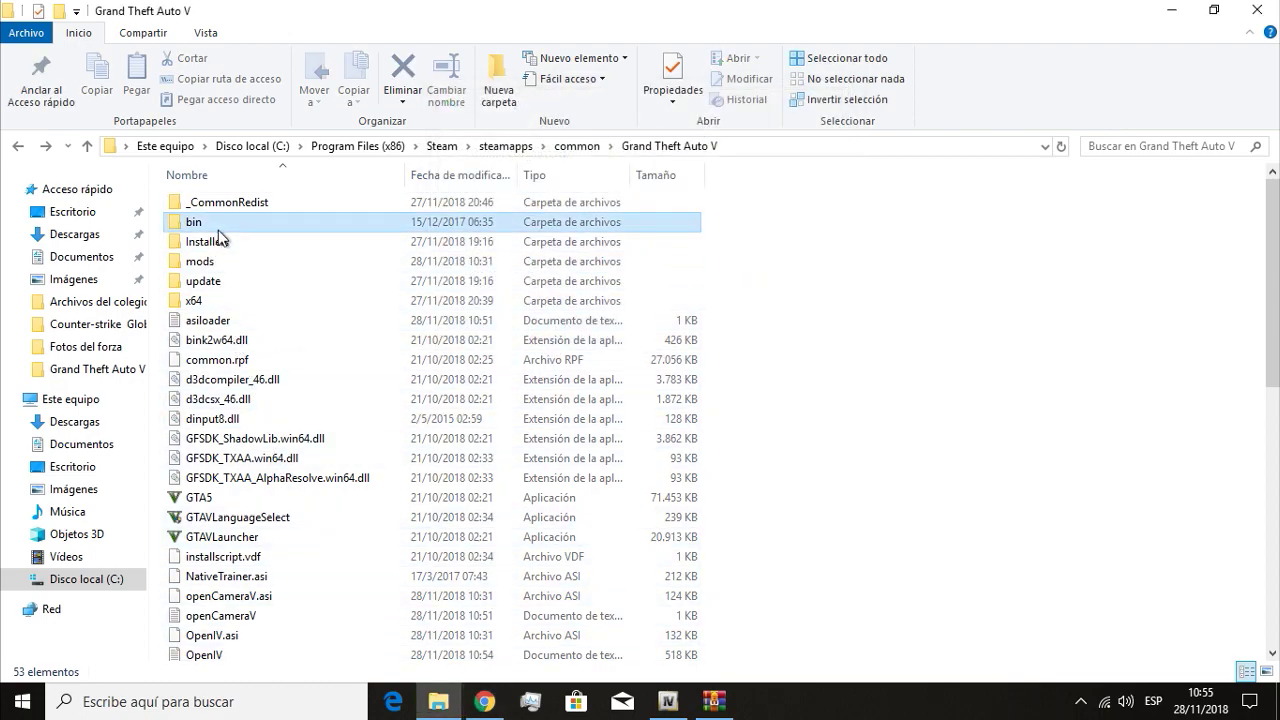
{"action": "key", "text": "Delete"}
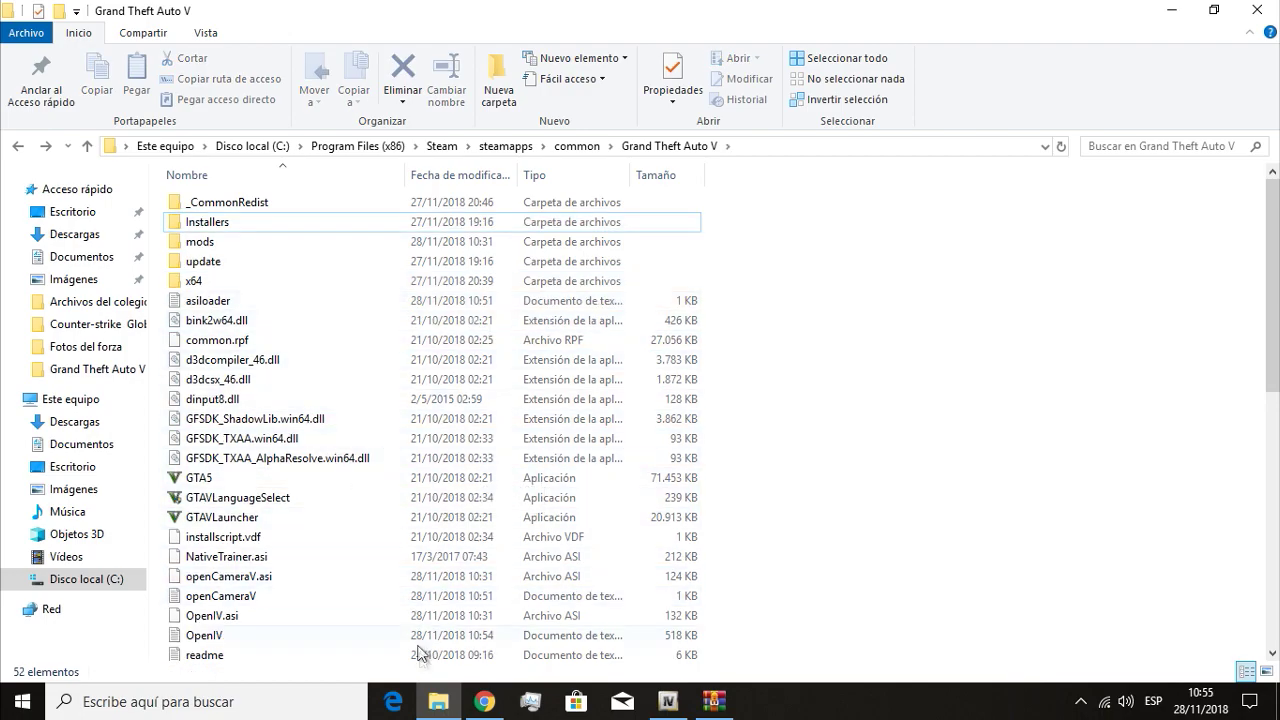
Open the downloaded a3e9b5-TrainerV (1).rar and extract the trainer files into the Grand Theft Auto V folder.
{"action": "left_click", "coordinate": [484, 701]}
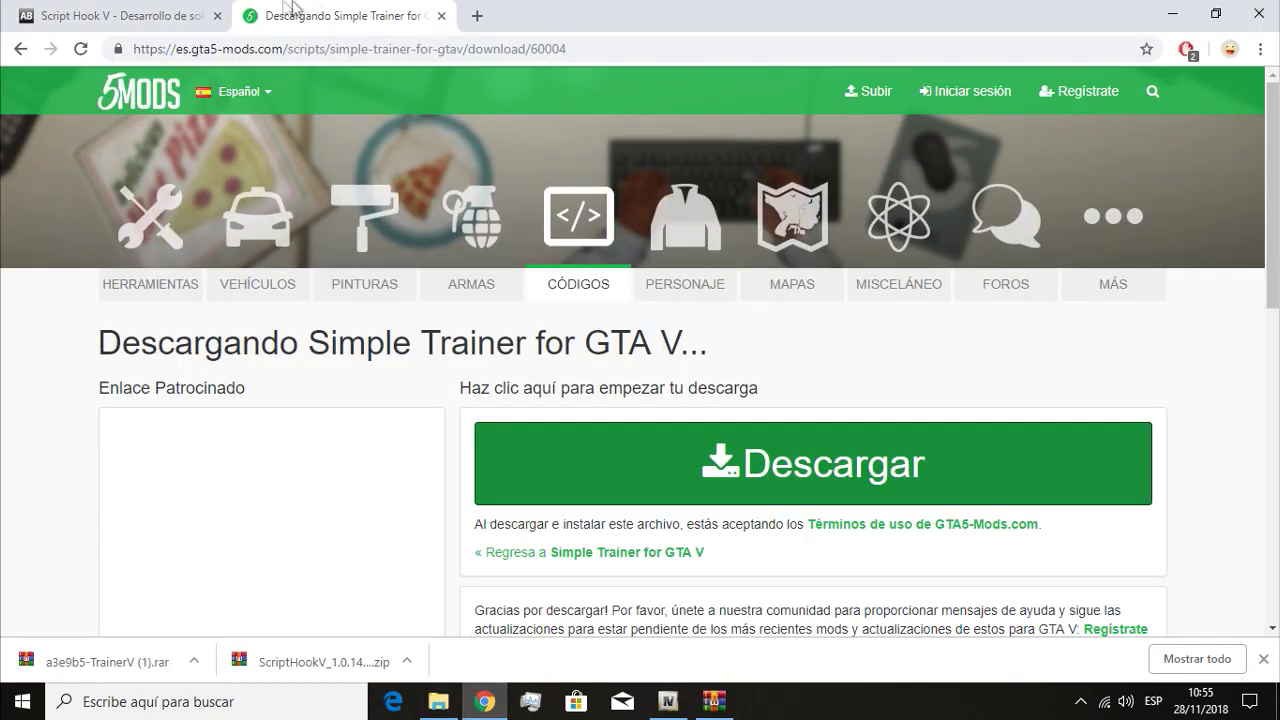
{"action": "left_click", "coordinate": [95, 662]}
{"action": "left_click_drag", "start_coordinate": [162, 382], "coordinate": [833, 572]}
{"action": "left_click", "coordinate": [613, 201]}
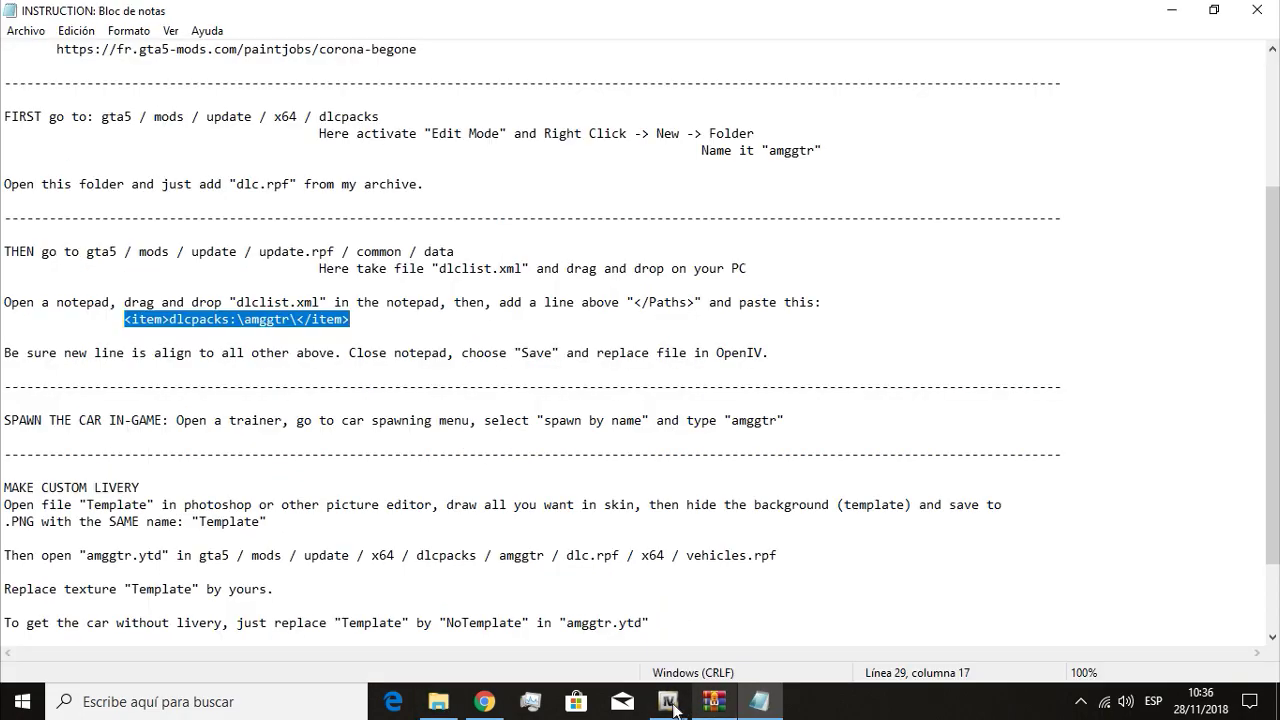
{"action": "left_click", "coordinate": [668, 701]}
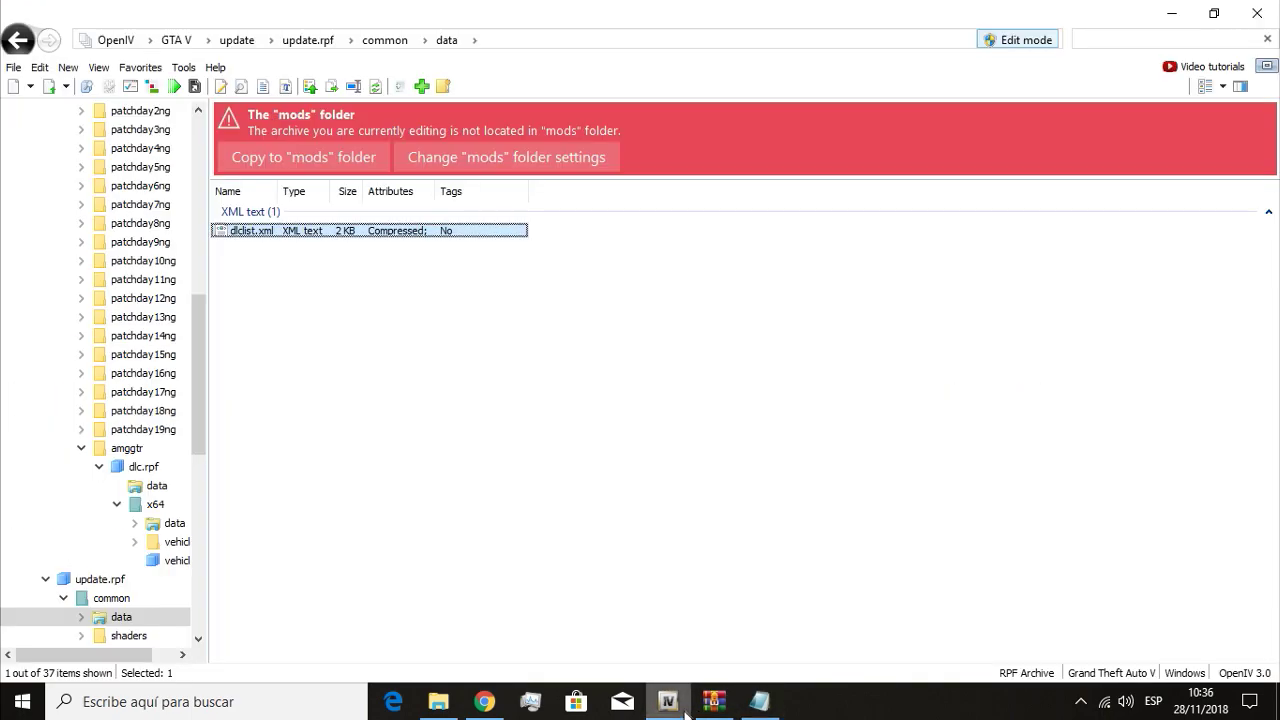
{"action": "left_click", "coordinate": [484, 701]}
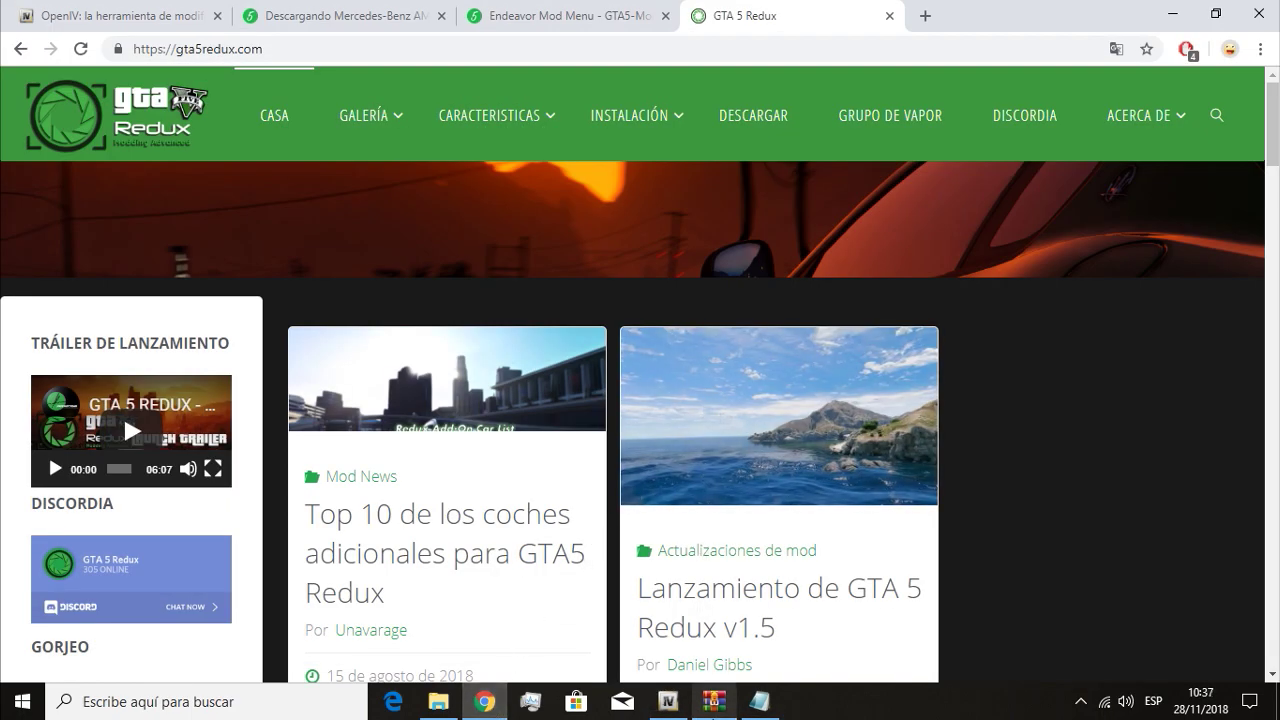
{"action": "left_click", "coordinate": [670, 704]}
{"action": "left_click", "coordinate": [307, 252]}
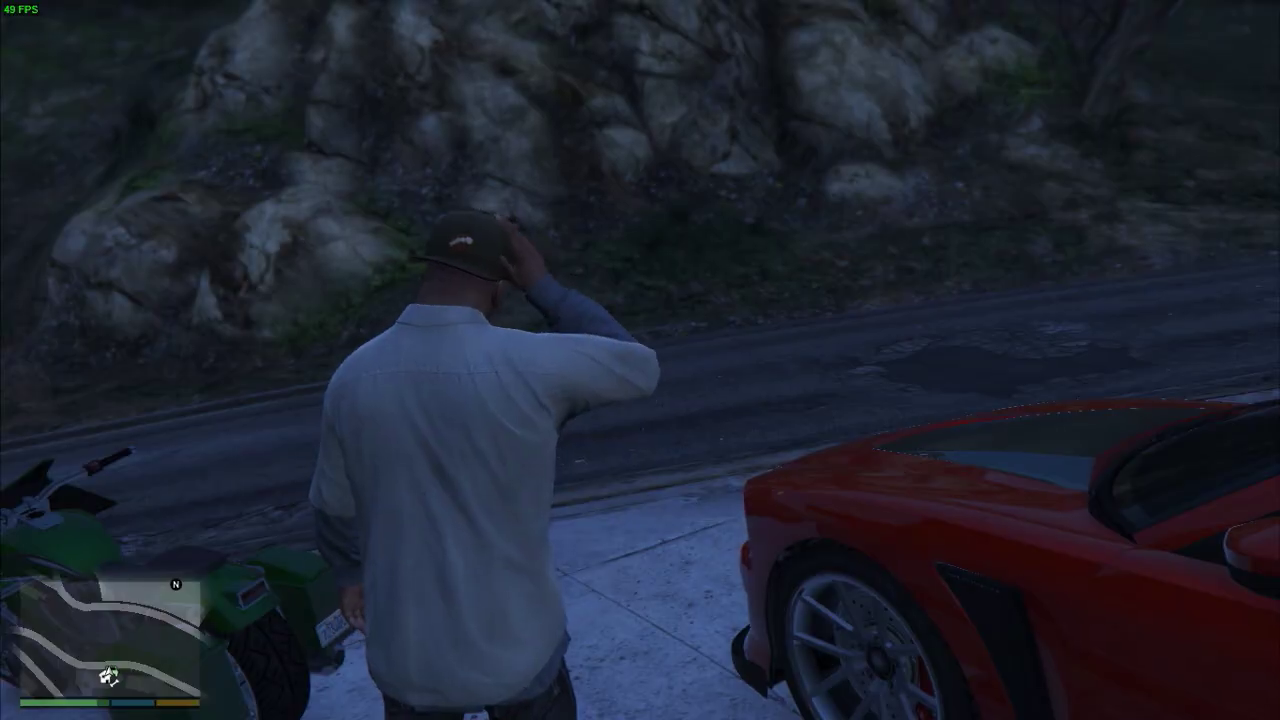
Open the trainer in-game and spawn the Mercedes-Benz AMG GT R from Added Vehicles Menu under Vehicle Spawning.
{"action": "key", "text": "F4"}
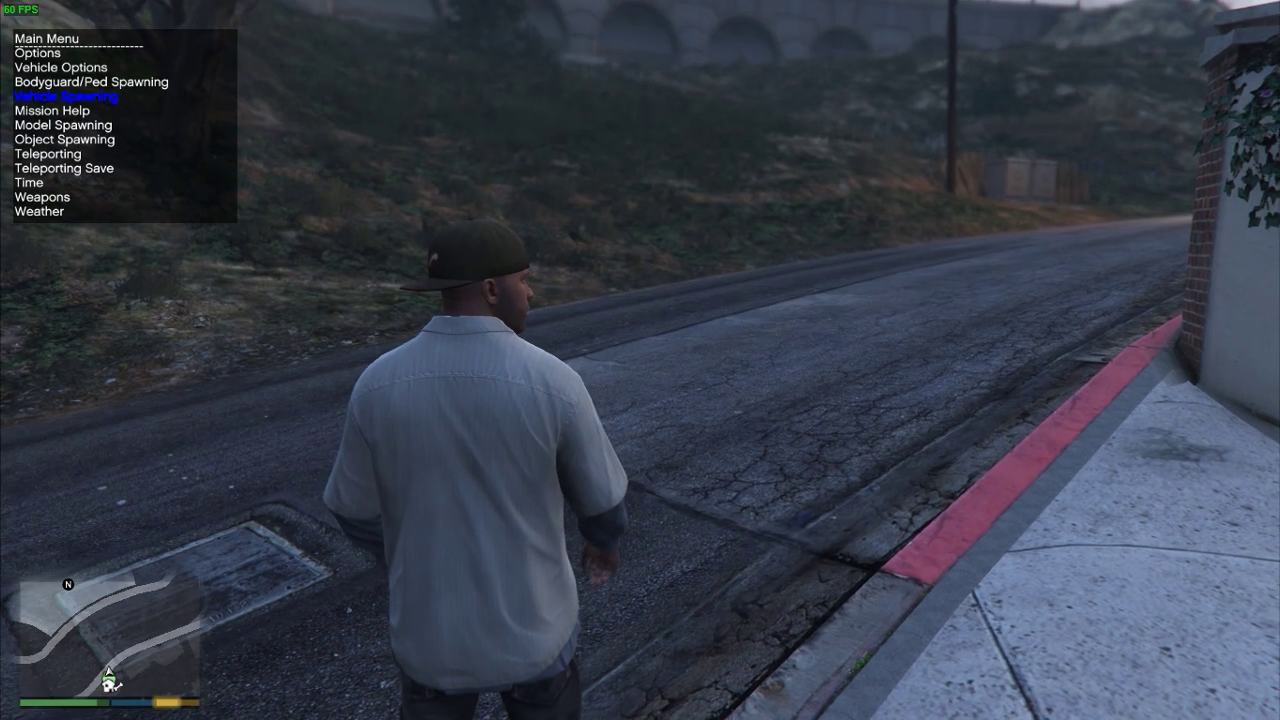
{"action": "key", "text": "Return"}
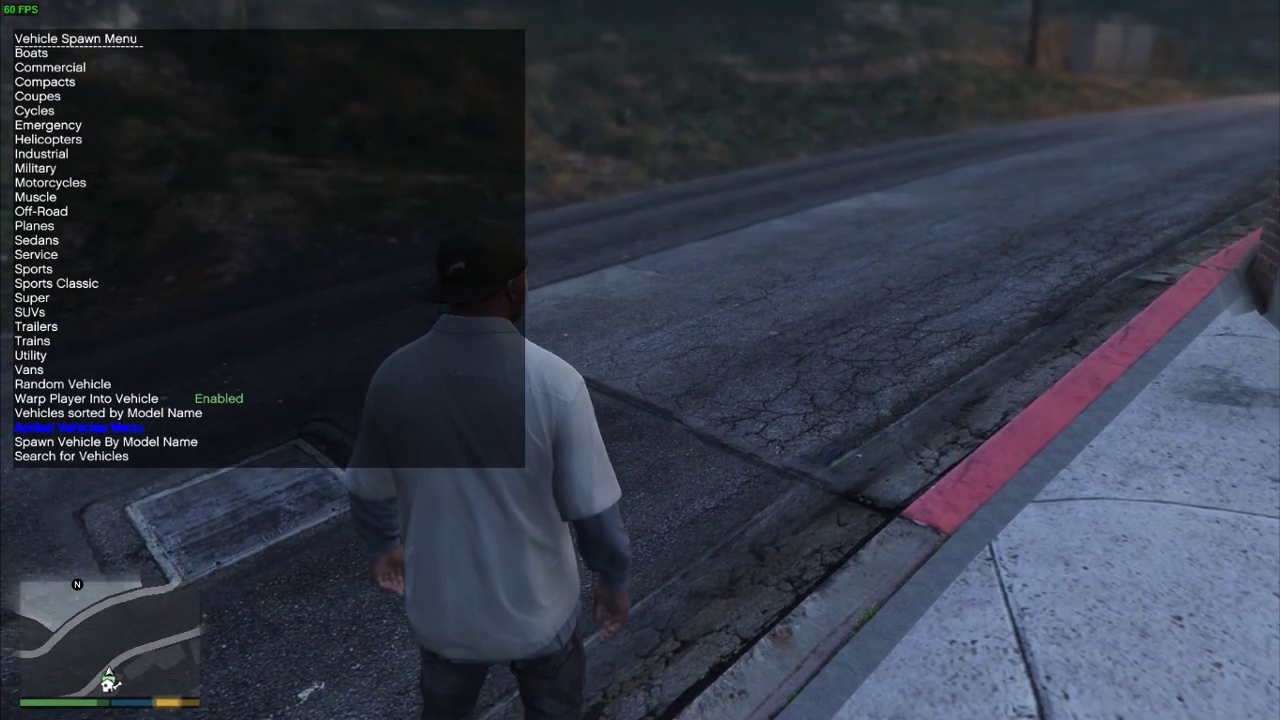
{"action": "key", "text": "Return"}
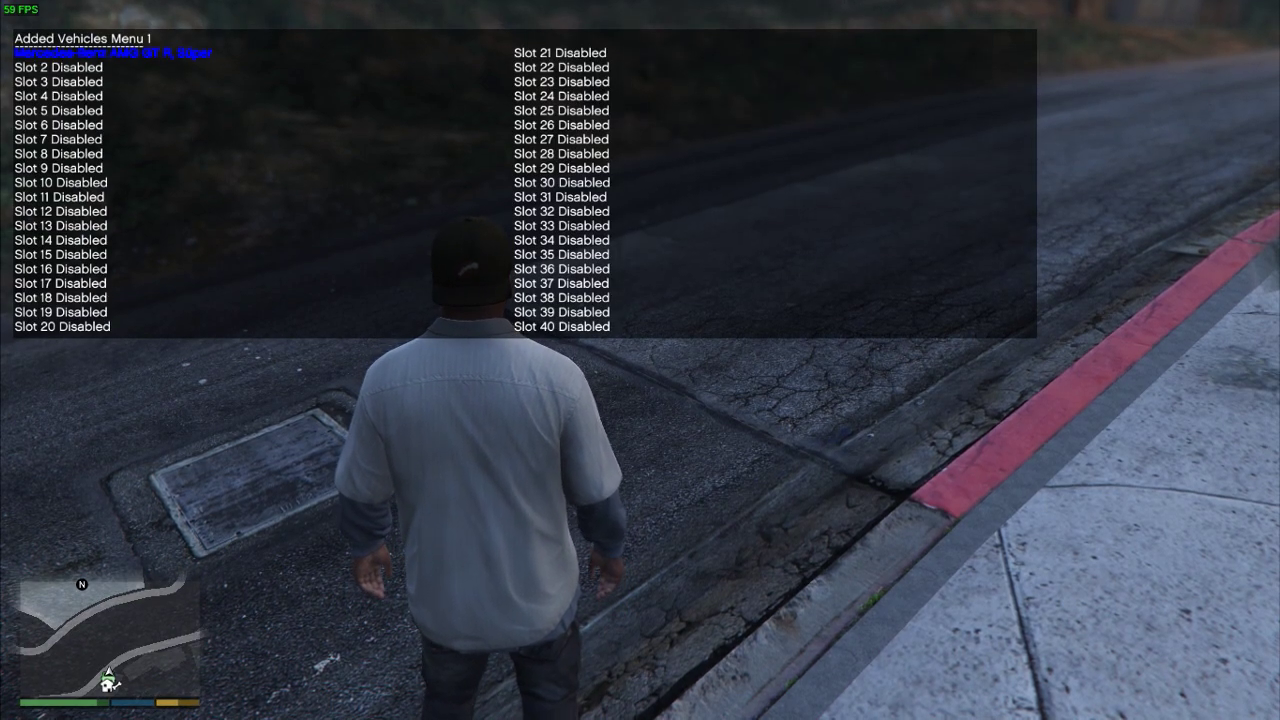
{"action": "key", "text": "F4"}
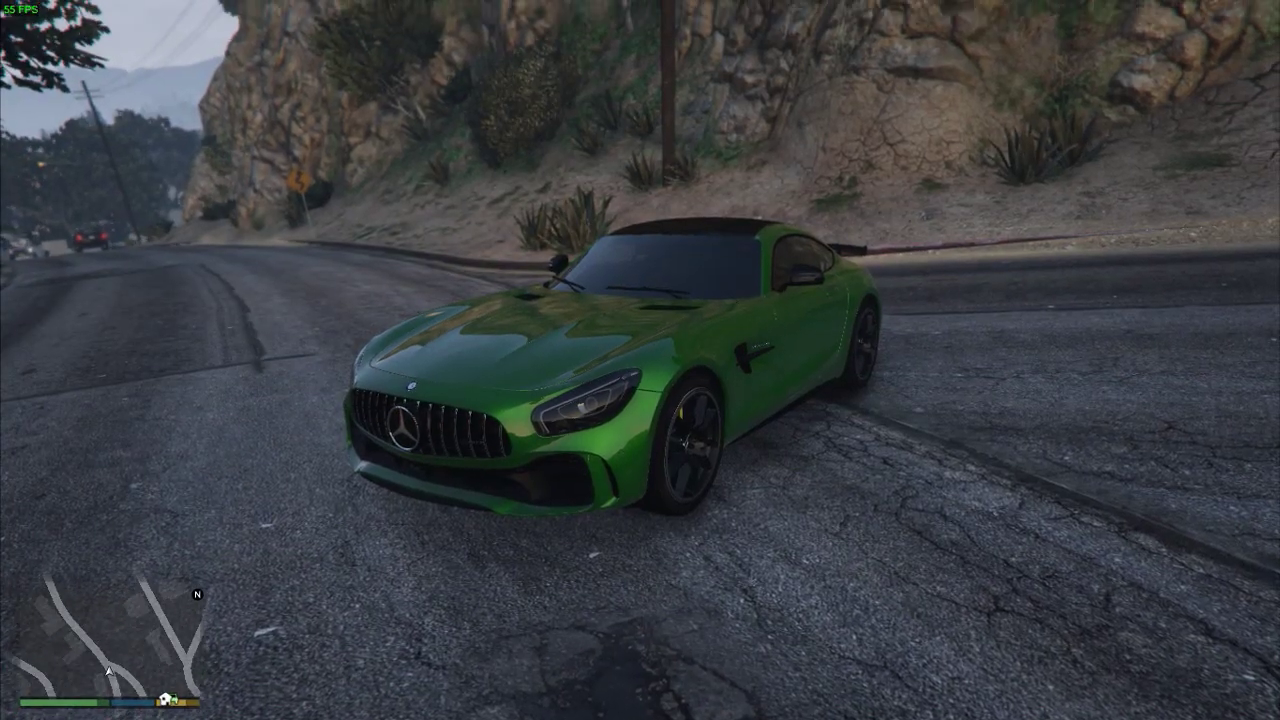
{"action": "key", "text": "F12"}
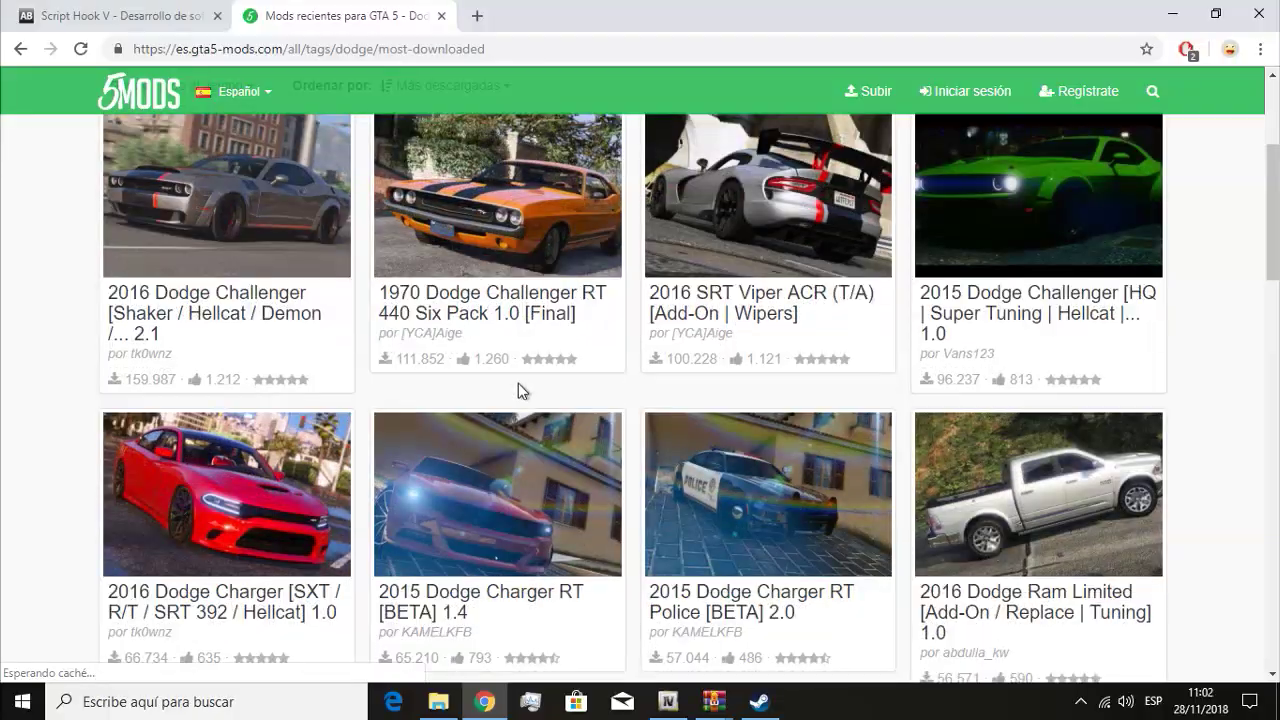
Find the 1969 Dodge Charger R/T [Add-On / Replace | Tuning | HQ] mod on GTA5-Mods and start its download.
{"action": "scroll", "coordinate": [435, 430], "scroll_direction": "down", "scroll_amount": 5}
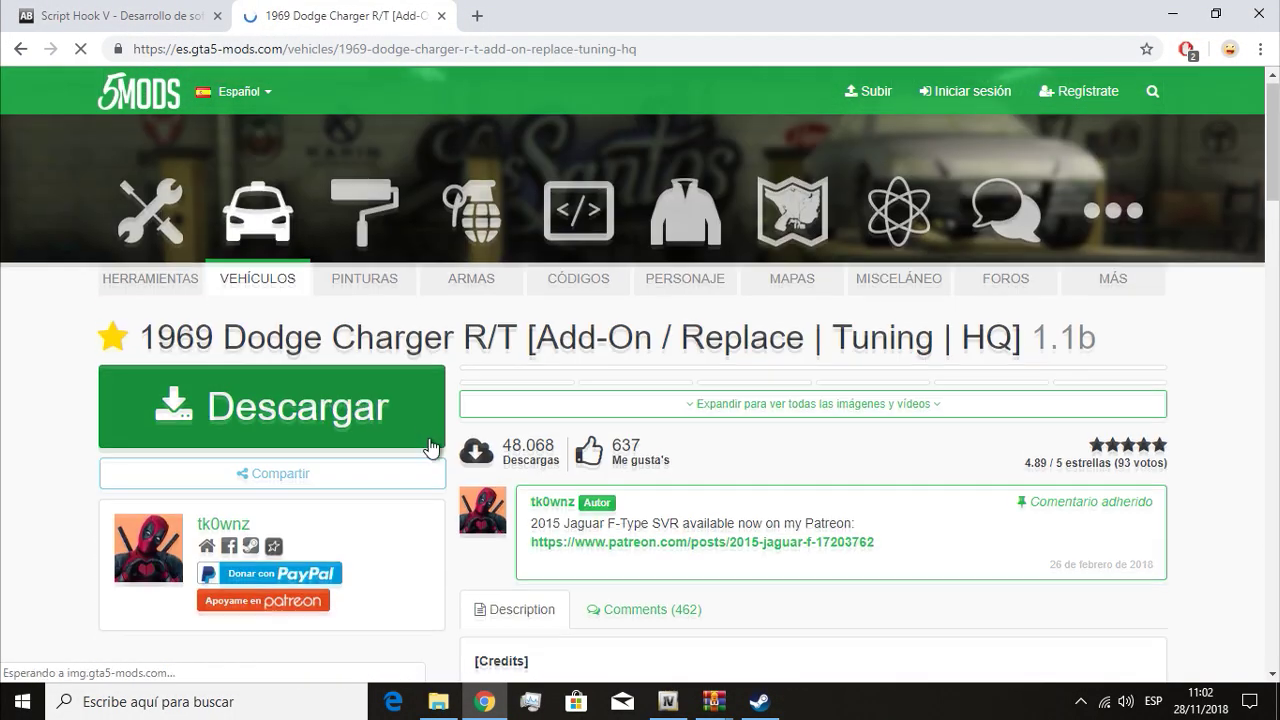
{"action": "scroll", "coordinate": [390, 330], "scroll_direction": "down", "scroll_amount": 3}
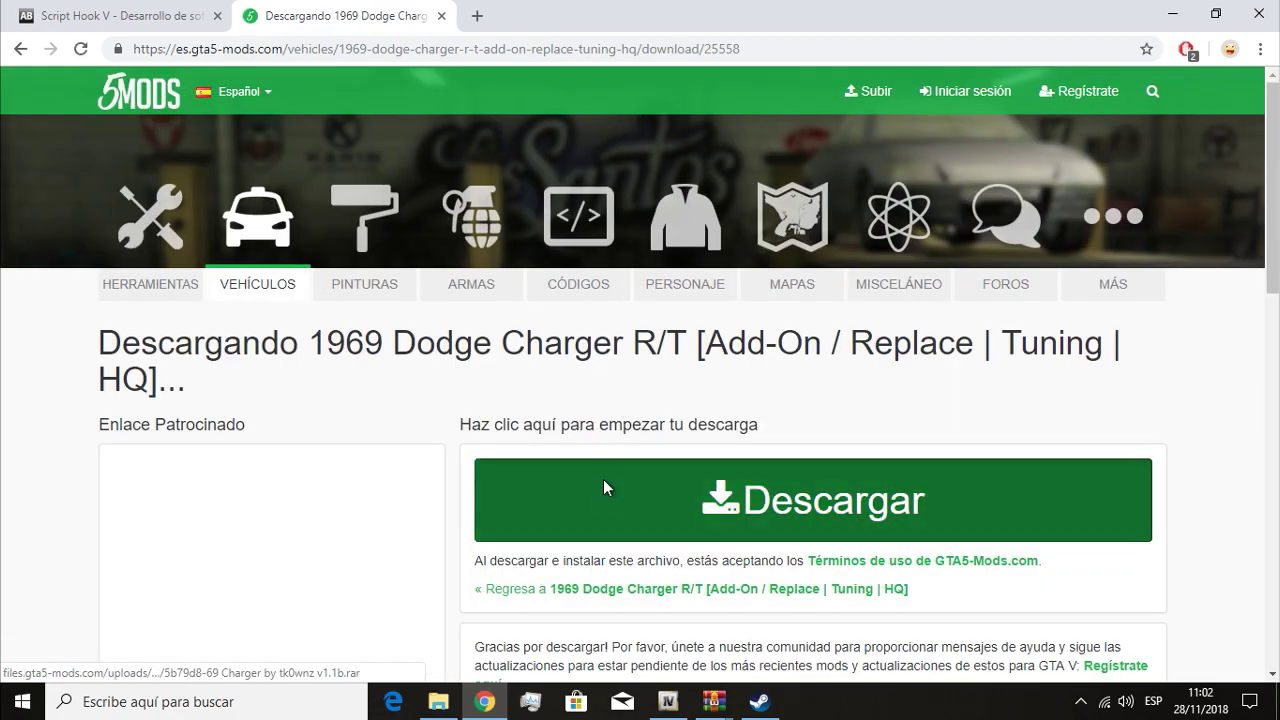
{"action": "left_click", "coordinate": [620, 480]}
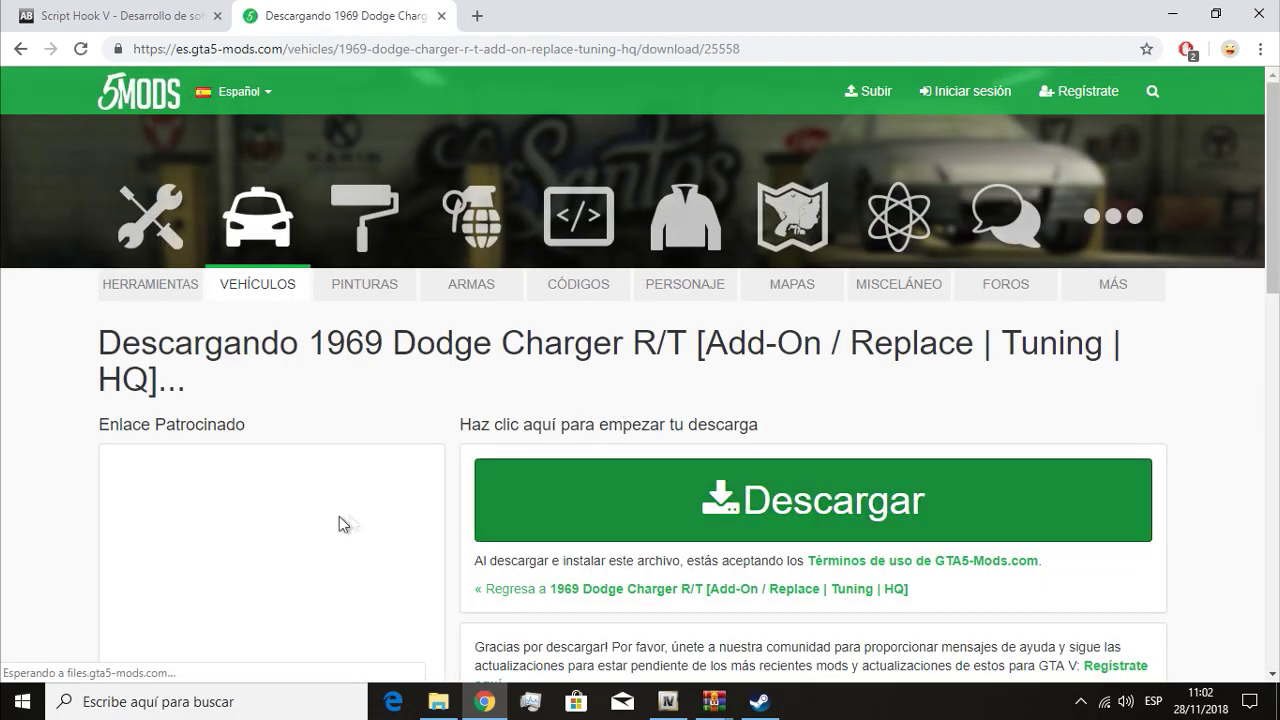